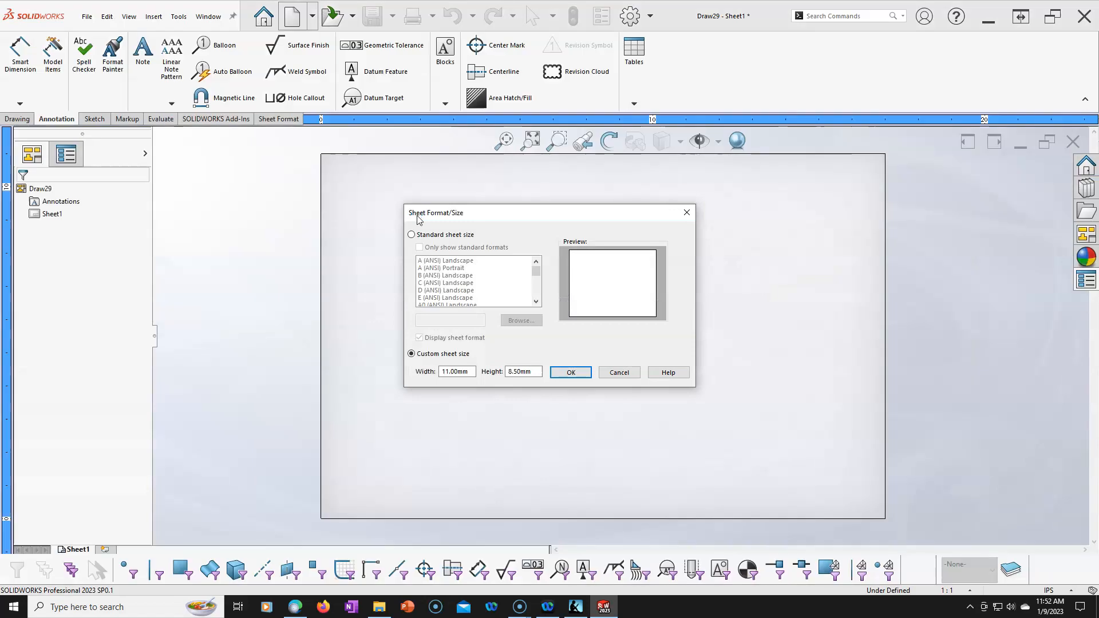
# - Set a custom sheet size 11 in wide and 8.50 in high for the new drawing
pyautogui.click(412, 235)
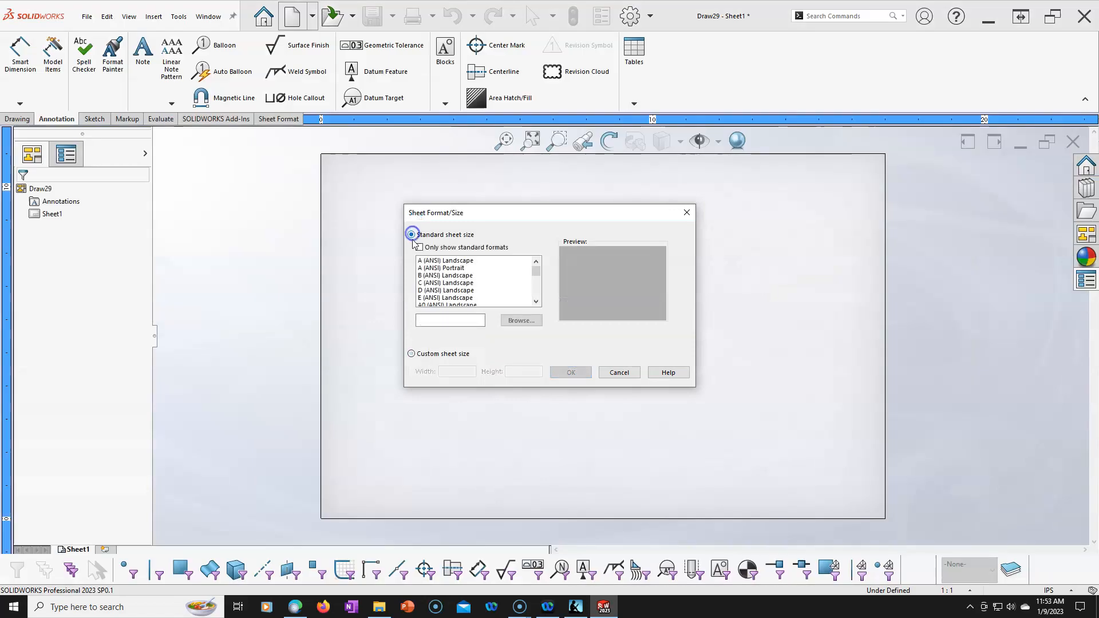
pyautogui.click(411, 353)
pyautogui.moveTo(474, 372); pyautogui.dragTo(454, 372)
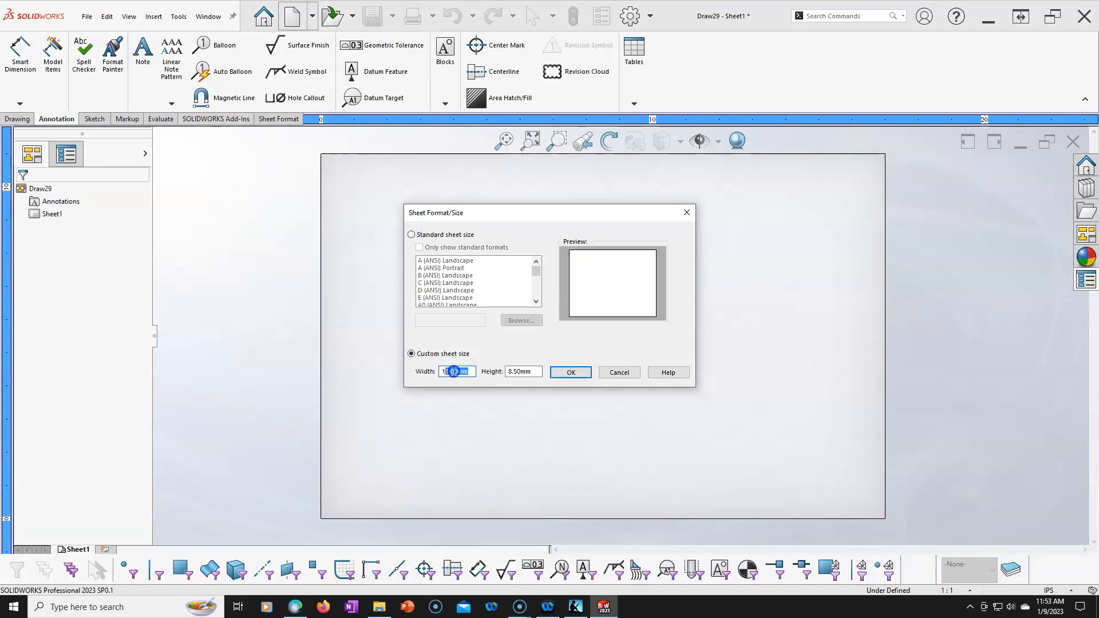
pyautogui.write('11in')
pyautogui.press('Tab')
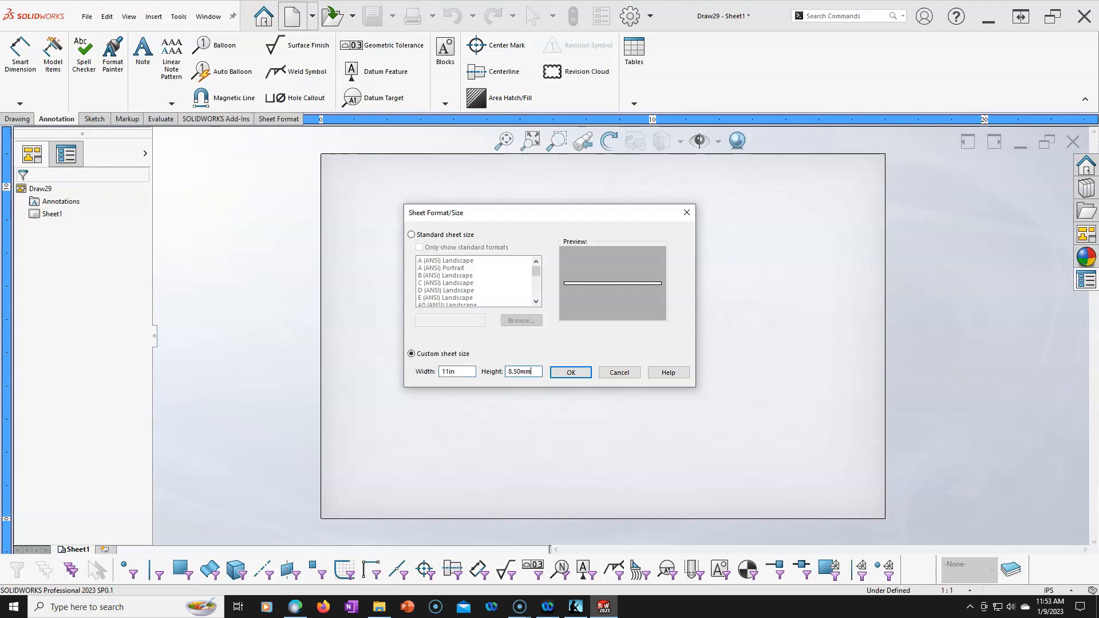
pyautogui.press('BackSpace')
pyautogui.press('BackSpace')
pyautogui.write('in')
pyautogui.press('Tab')
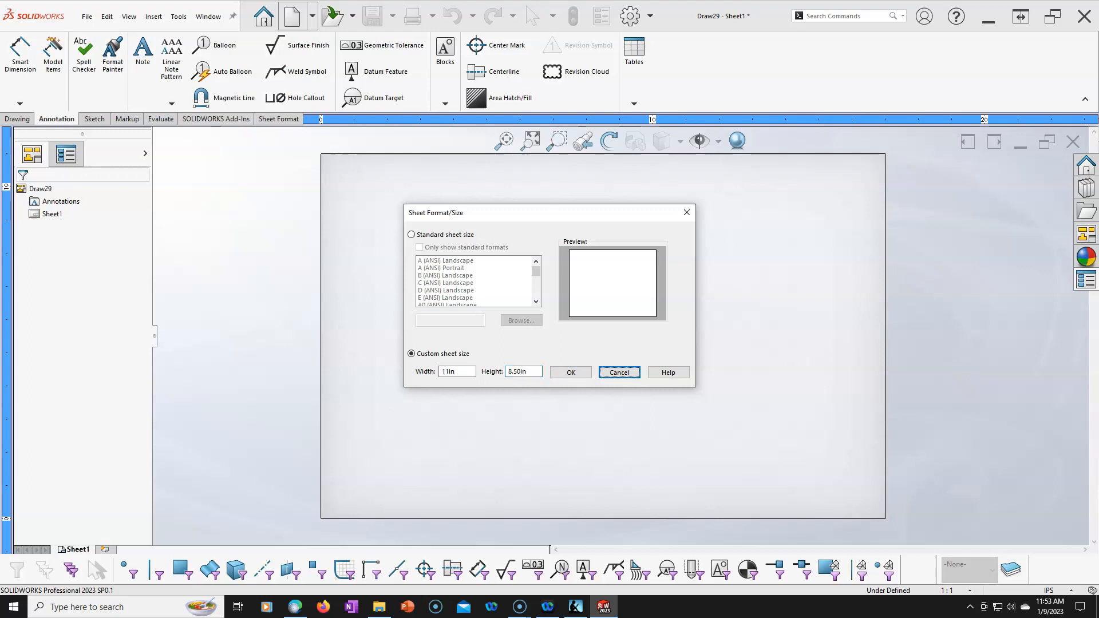
pyautogui.click(572, 373)
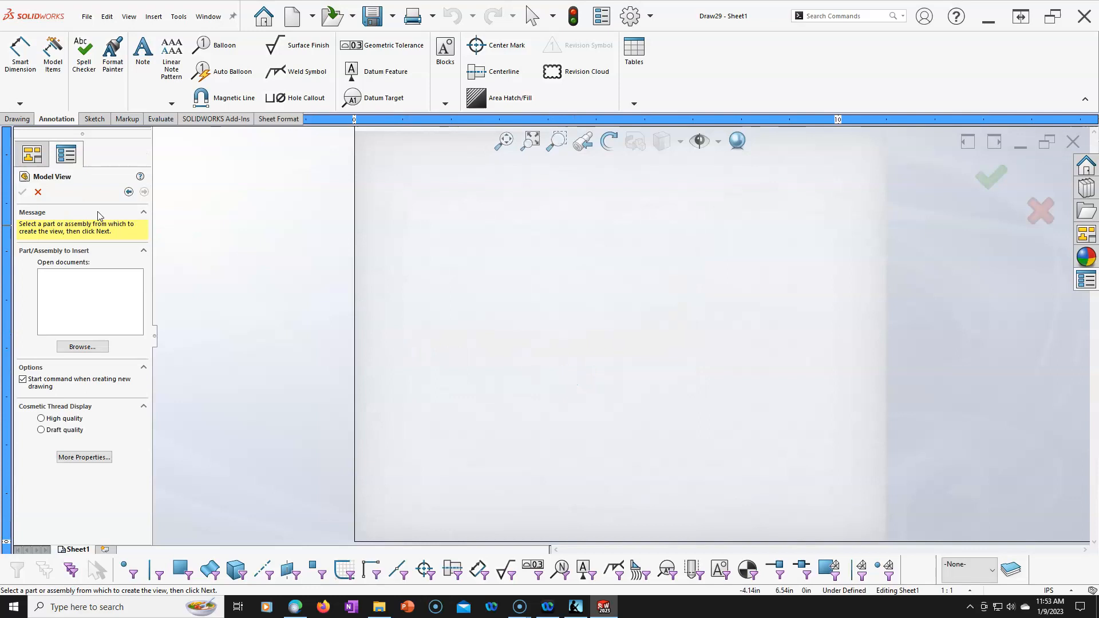
# - Dismiss the model view insertion and open the sheet format for editing
pyautogui.click(43, 195)
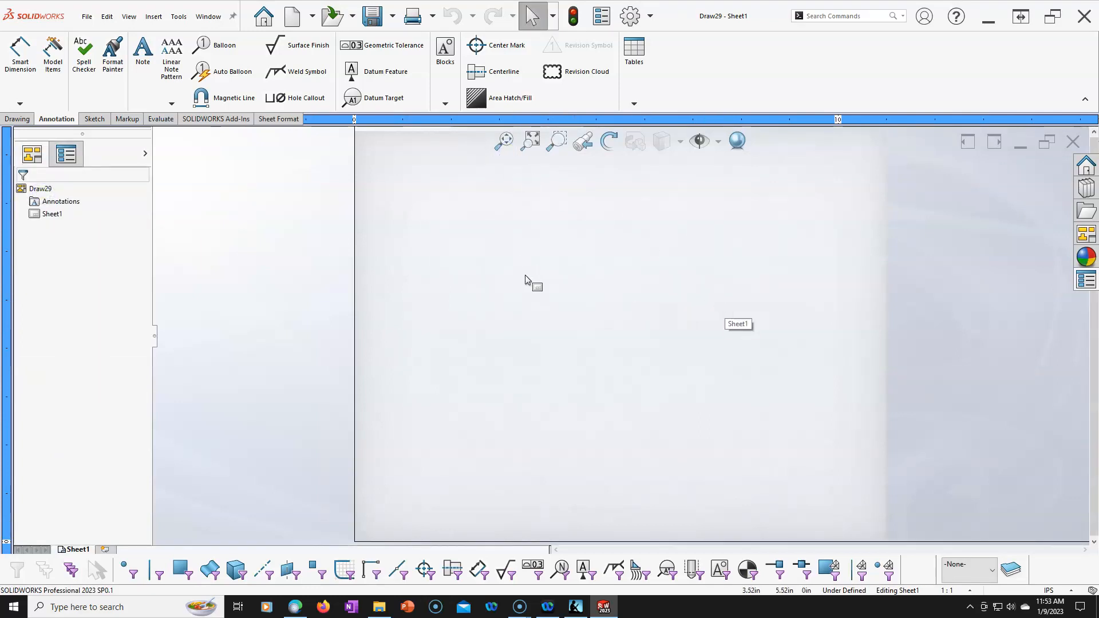
pyautogui.scroll(2, 580, 277)
pyautogui.scroll(4, 590, 277)
pyautogui.scroll(-1, 613, 343)
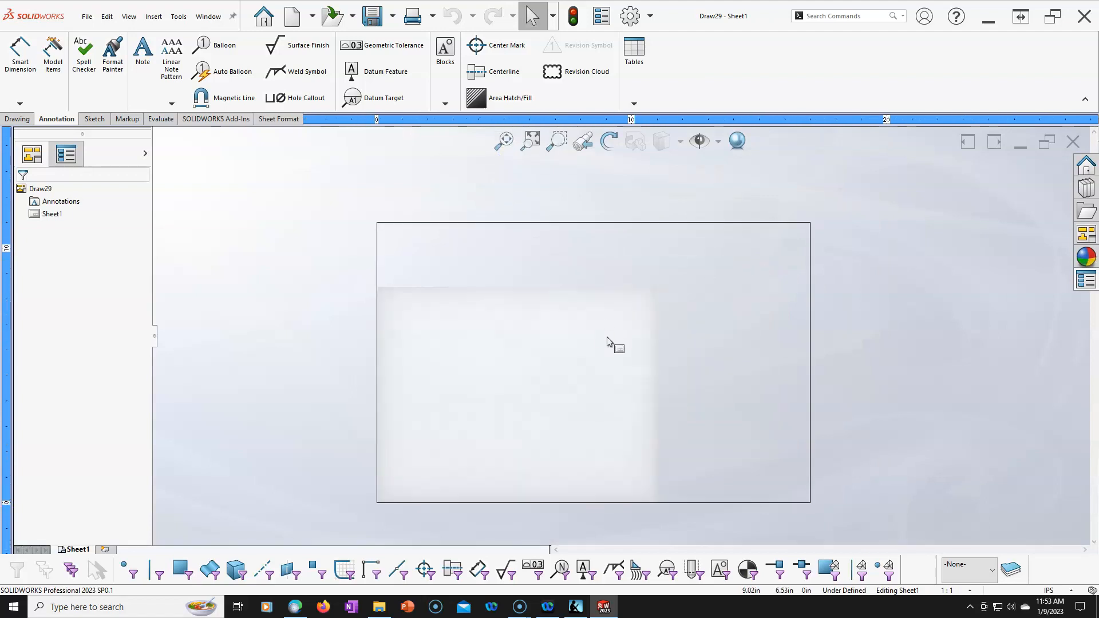
pyautogui.rightClick(607, 336)
pyautogui.click(648, 147)
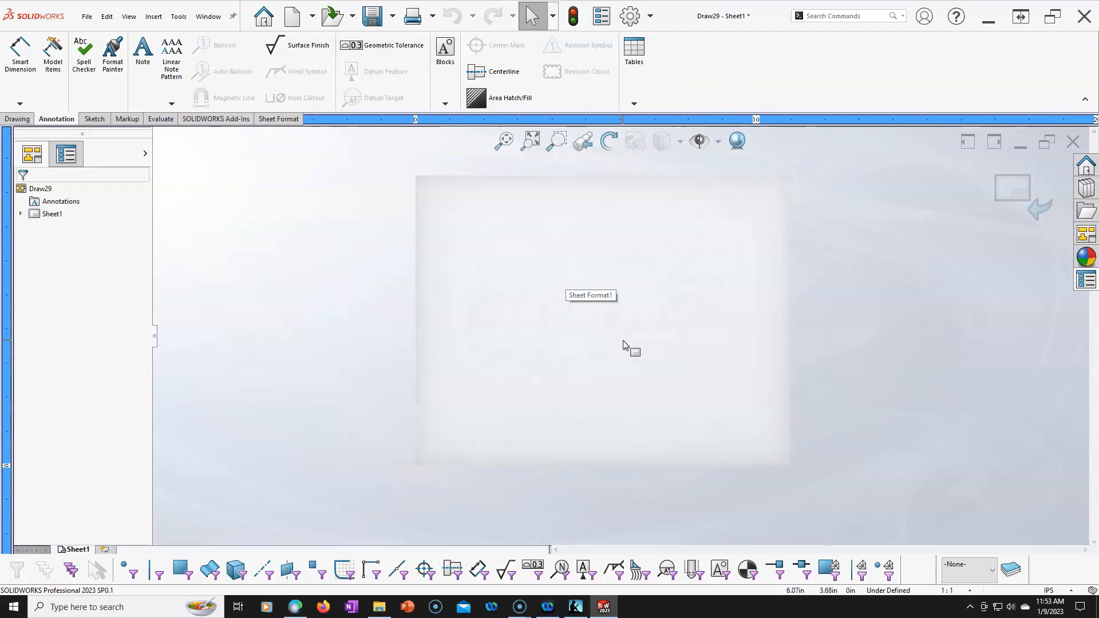
# - Start an automatic border with evenly sized zones in 4 rows and 6 columns
pyautogui.rightClick(634, 300)
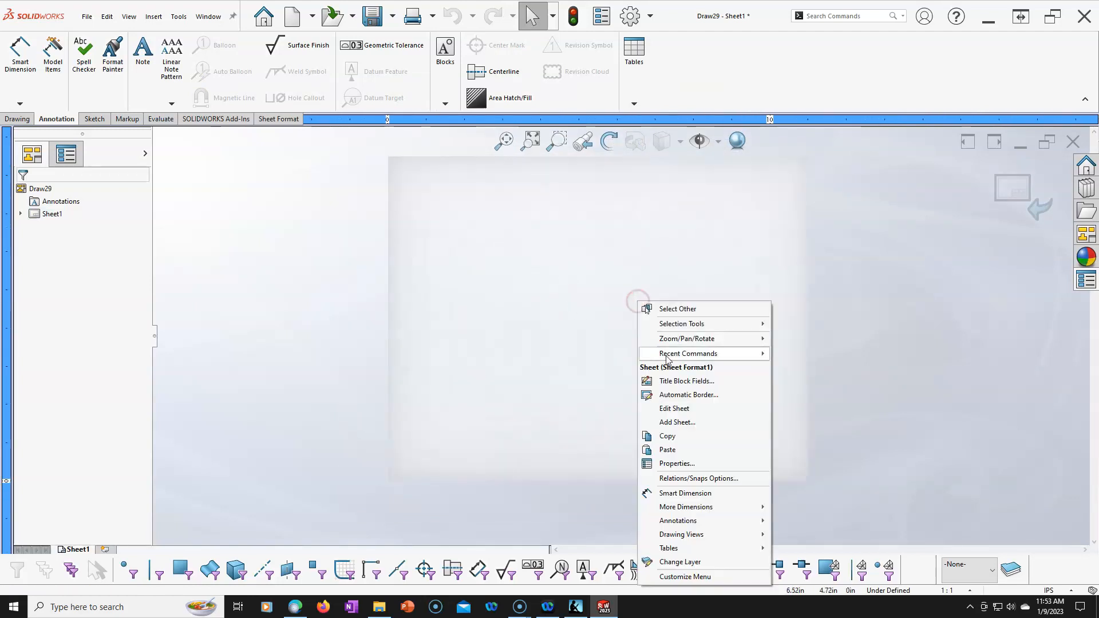
pyautogui.click(677, 394)
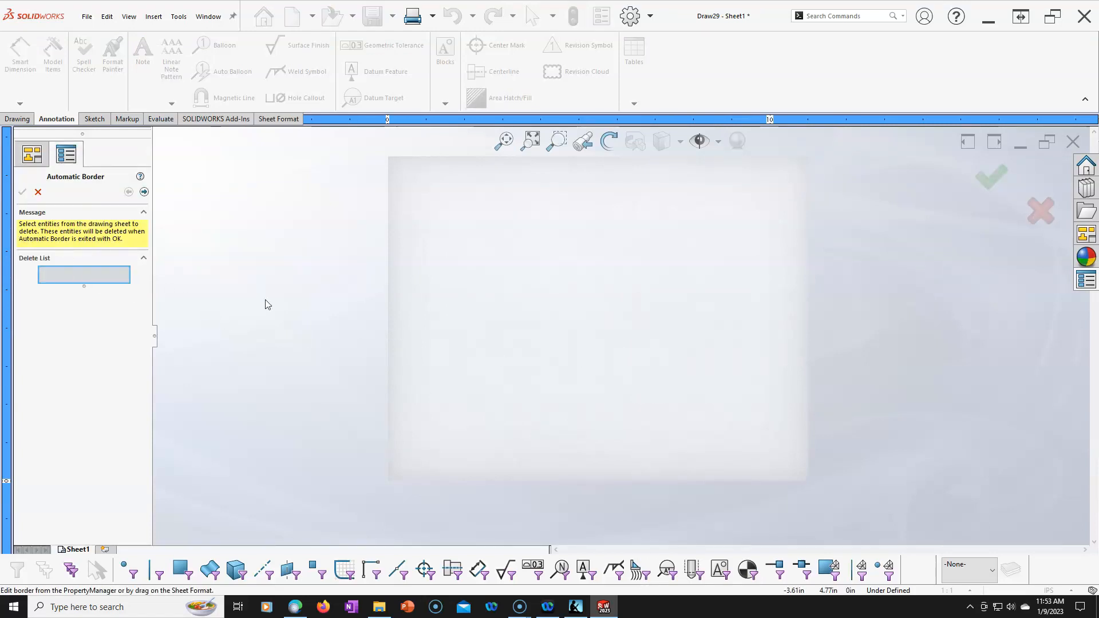
pyautogui.click(145, 192)
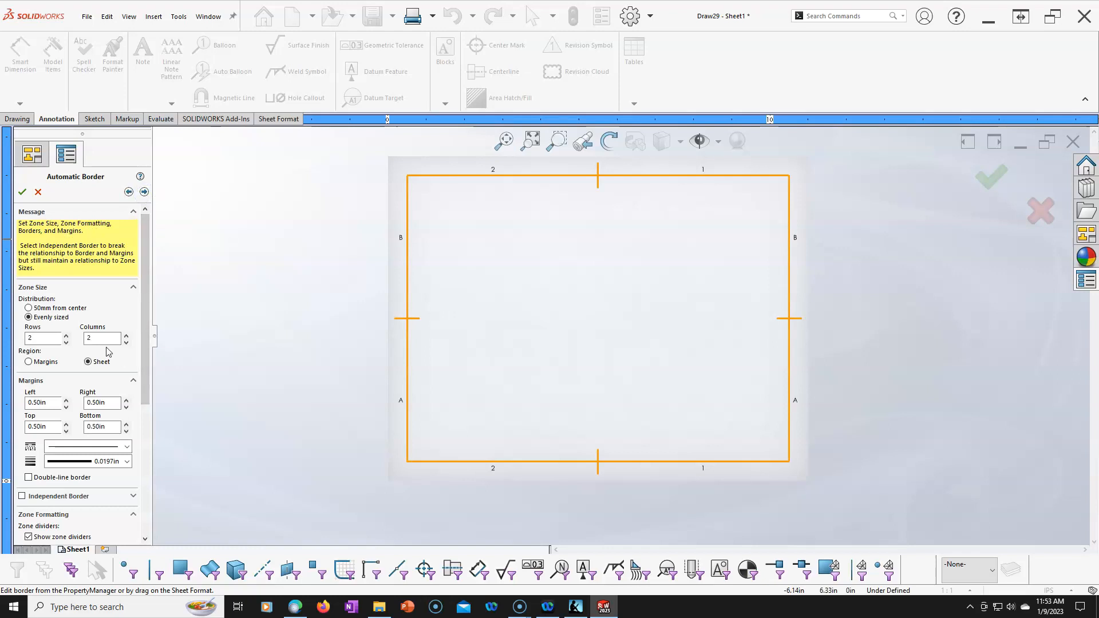
pyautogui.doubleClick(48, 339)
pyautogui.press('Tab')
pyautogui.write('6')
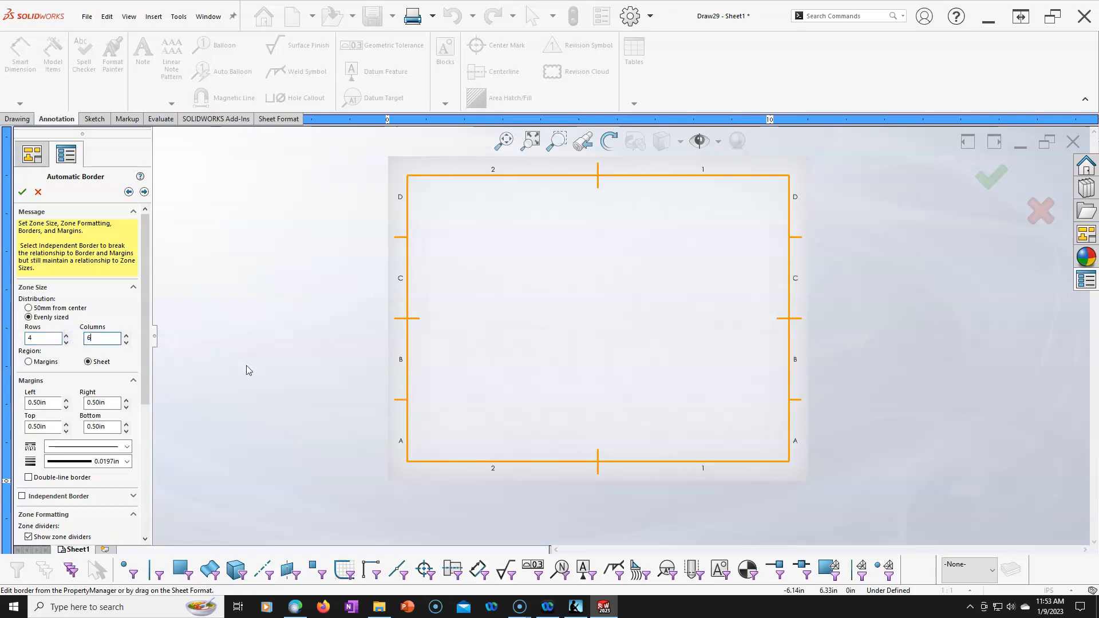
# - Set the border's left, right, top and bottom margins to 0.40 in each
pyautogui.moveTo(143, 343); pyautogui.dragTo(147, 385)
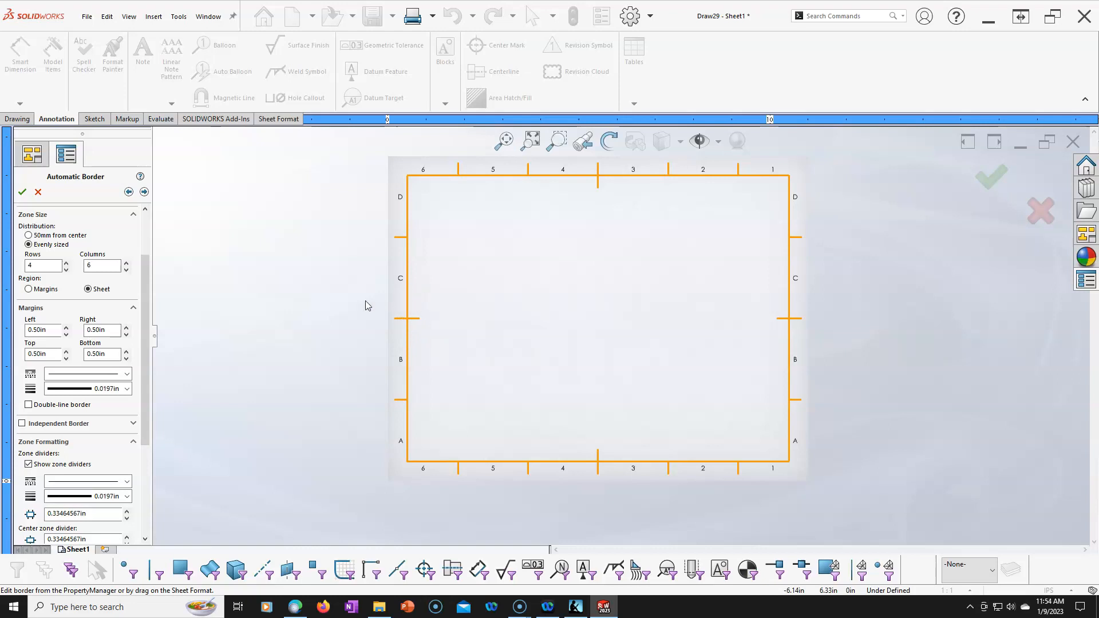
pyautogui.doubleClick(45, 332)
pyautogui.write('.4')
pyautogui.press('Tab')
pyautogui.write('.4')
pyautogui.click(102, 355)
pyautogui.write('.4')
pyautogui.doubleClick(42, 353)
pyautogui.write('.4')
# - Set the zone divider length and center divider outer length to 0.30 in and its inner length to 0.10 in, and apply the border
pyautogui.moveTo(140, 346); pyautogui.dragTo(142, 352)
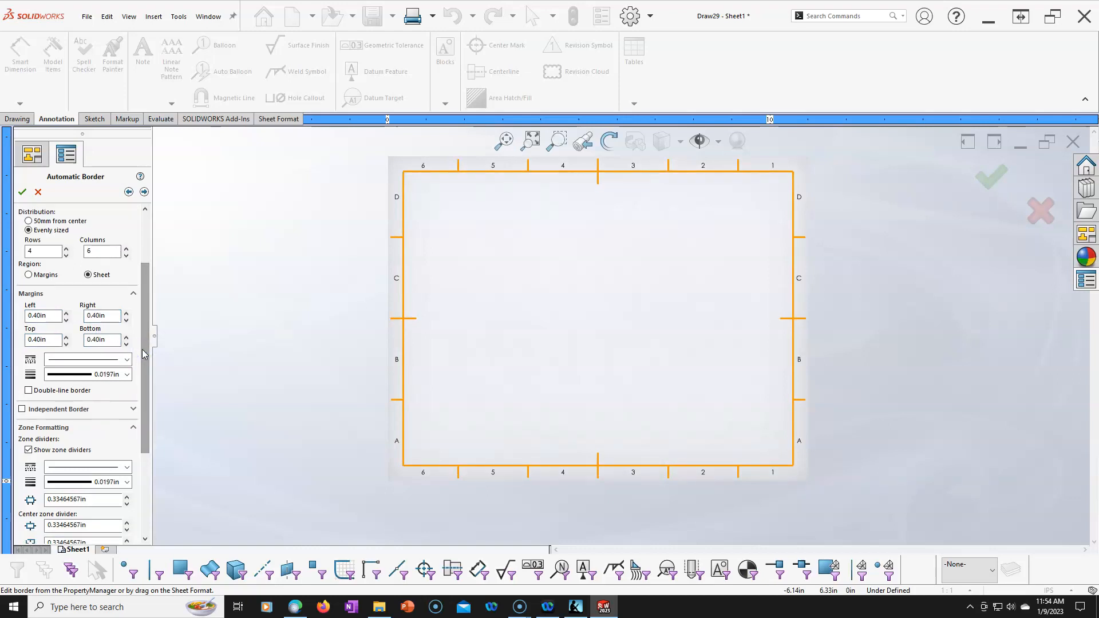
pyautogui.moveTo(144, 358); pyautogui.dragTo(147, 424)
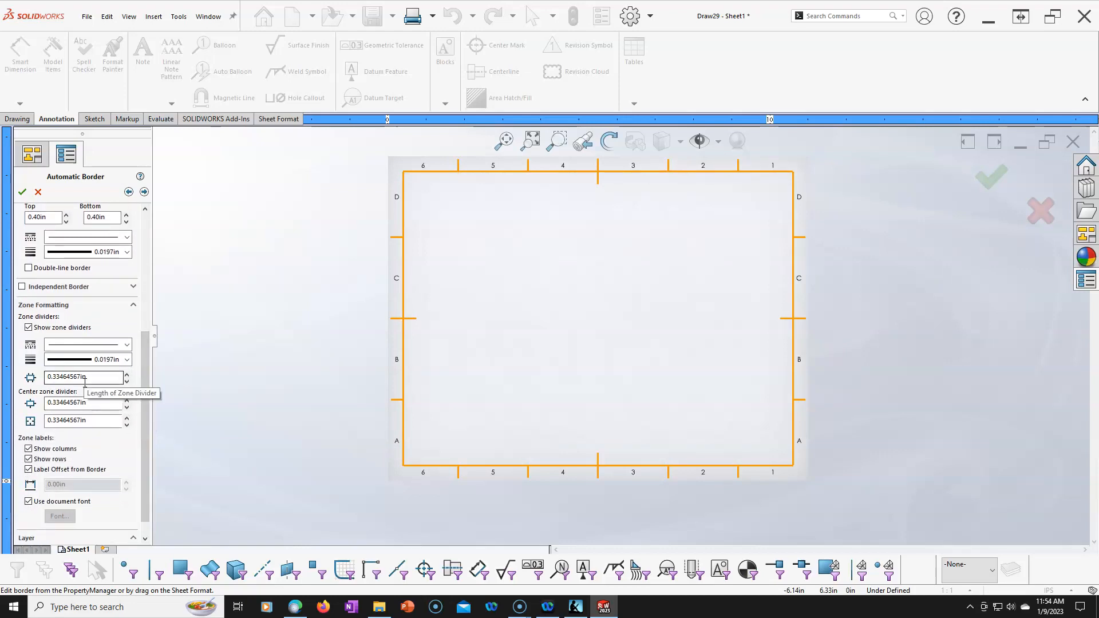
pyautogui.doubleClick(85, 378)
pyautogui.write('.30in')
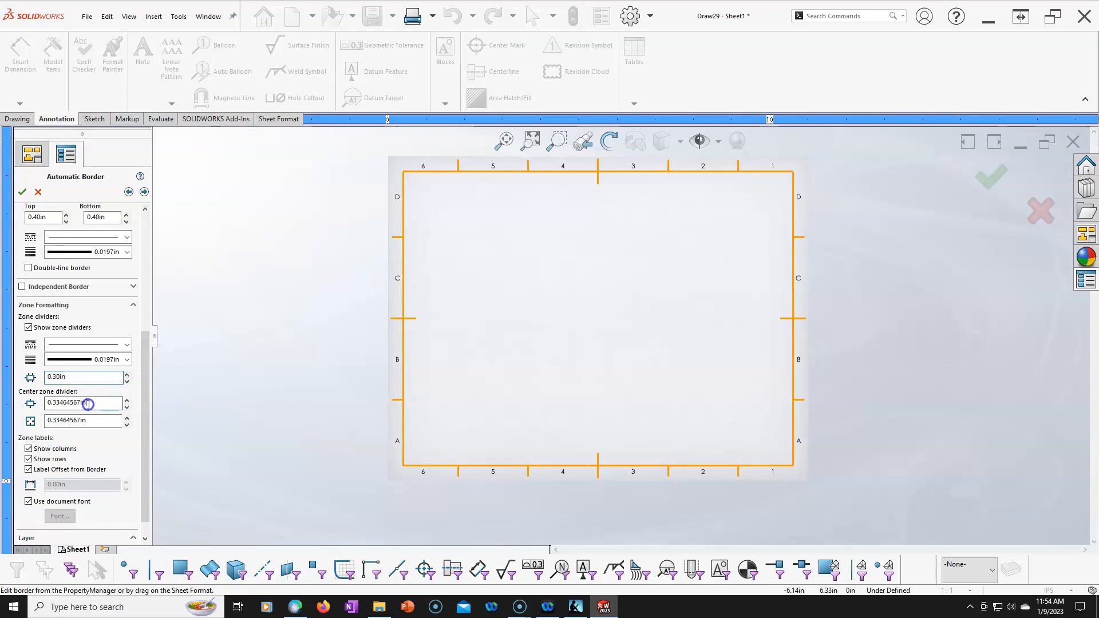
pyautogui.doubleClick(88, 404)
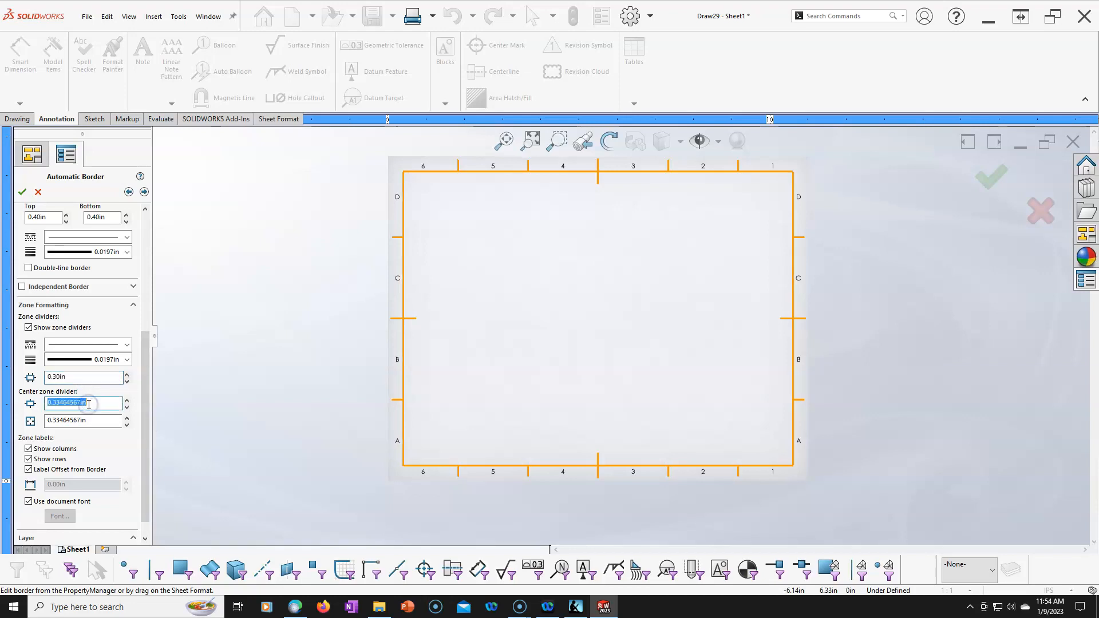
pyautogui.write('.3')
pyautogui.click(88, 420)
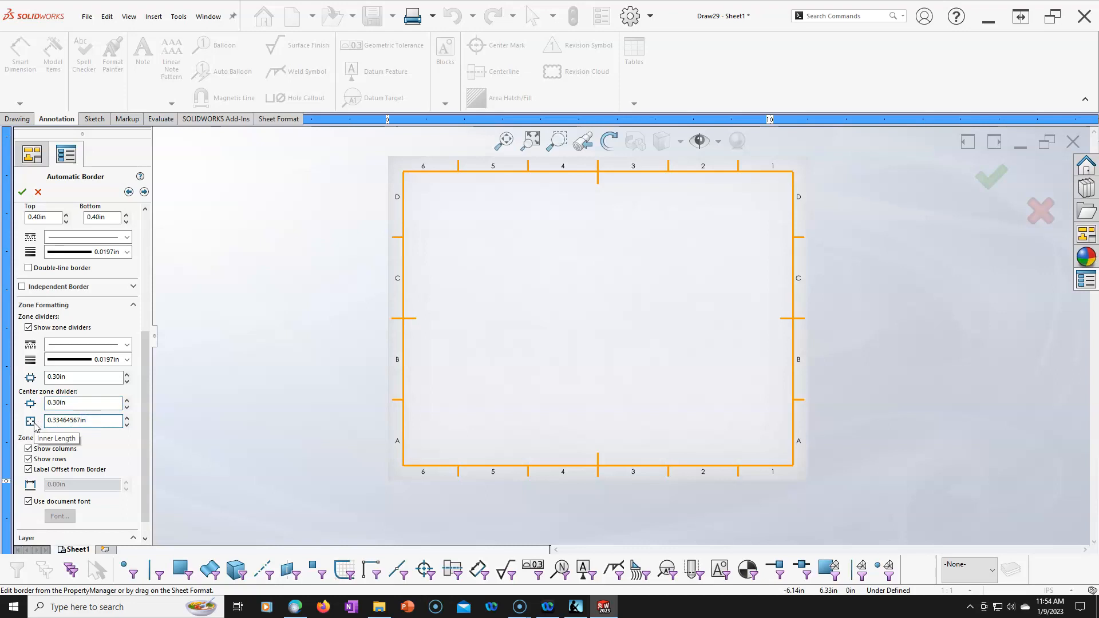
pyautogui.moveTo(99, 424); pyautogui.dragTo(50, 421)
pyautogui.write('.1')
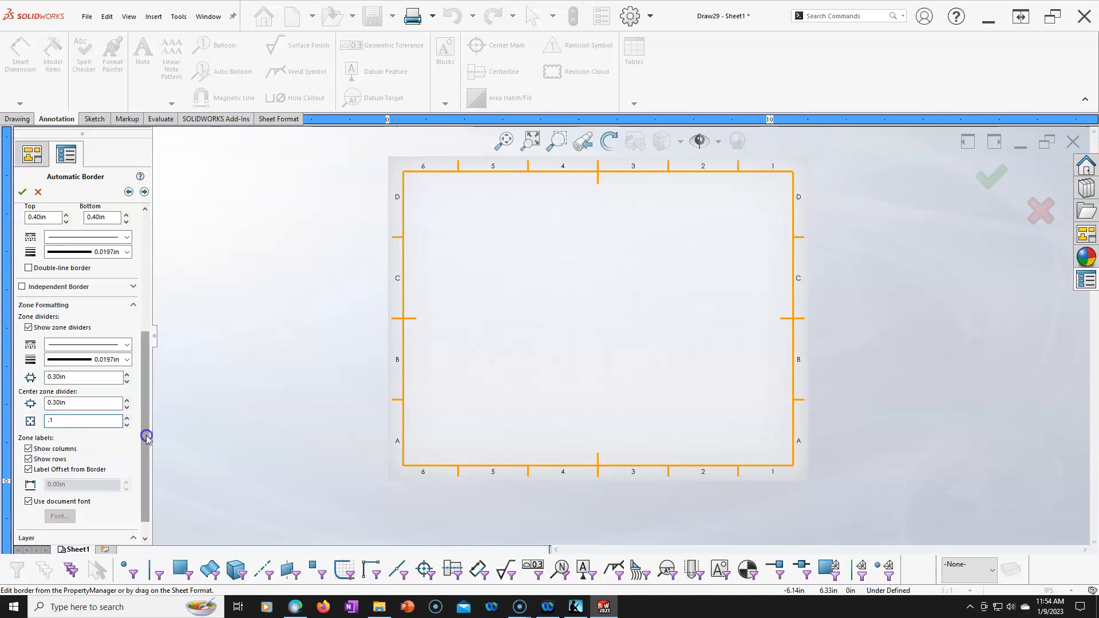
pyautogui.scroll(-1, 144, 435)
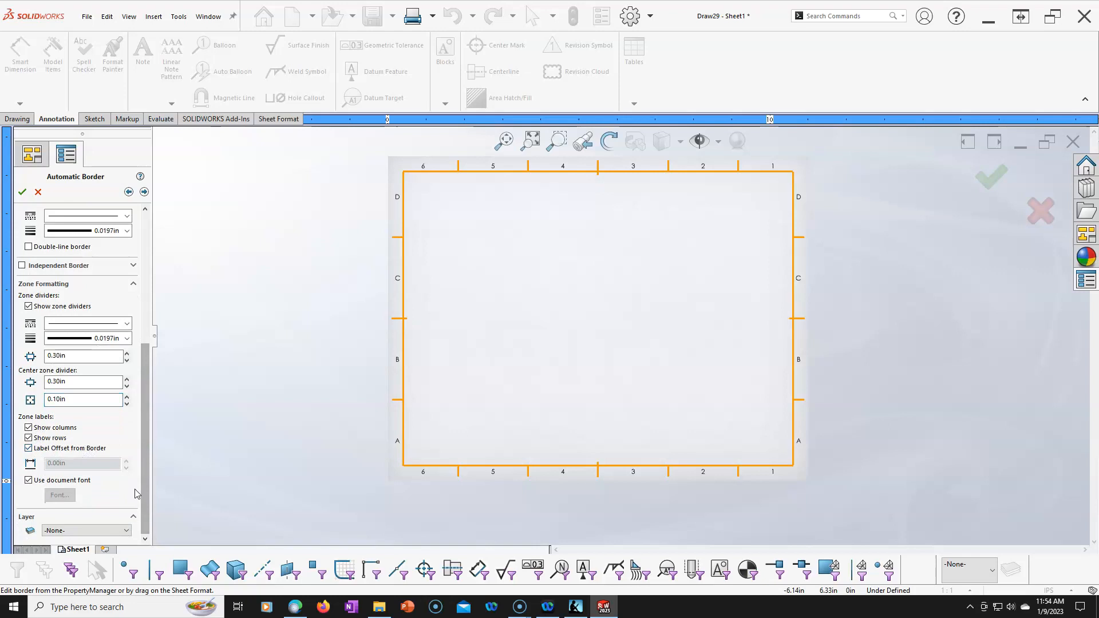
pyautogui.click(22, 193)
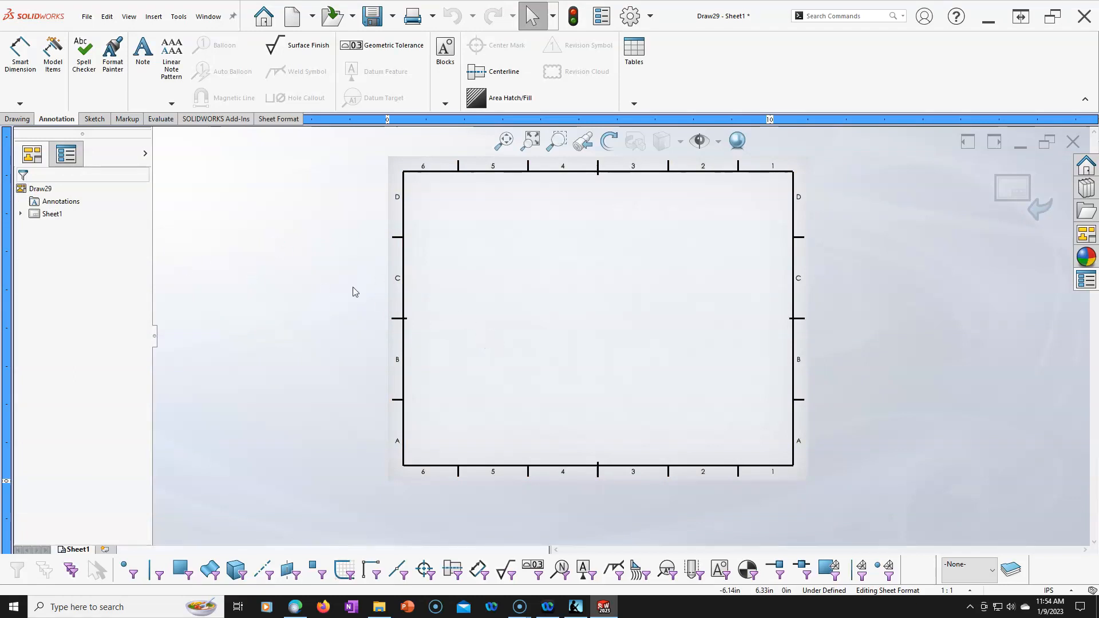
pyautogui.click(401, 297)
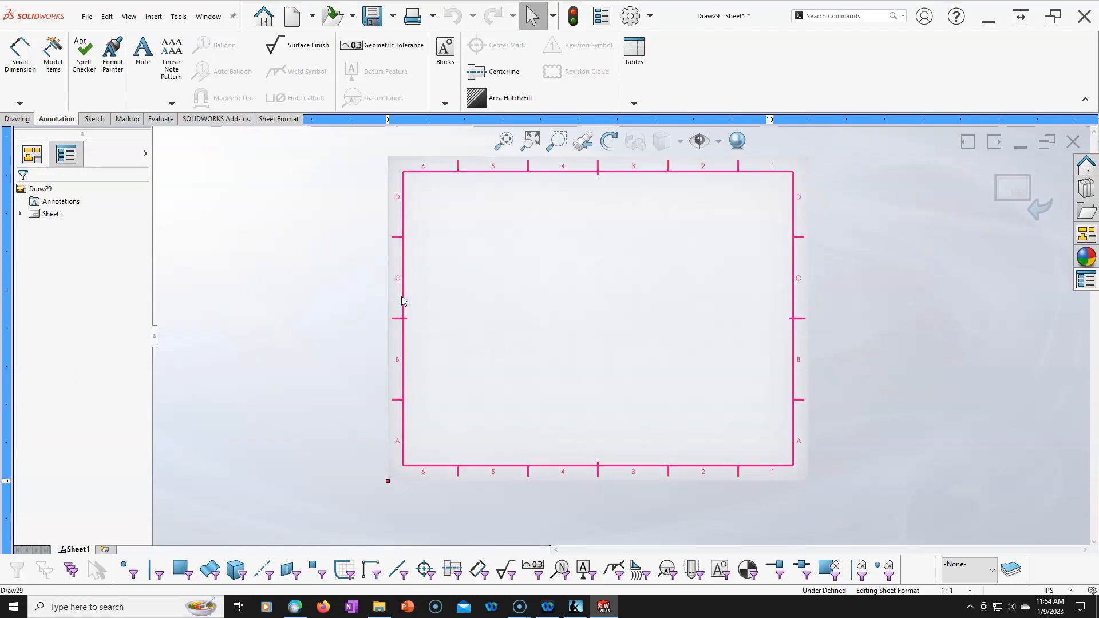
pyautogui.rightClick(402, 299)
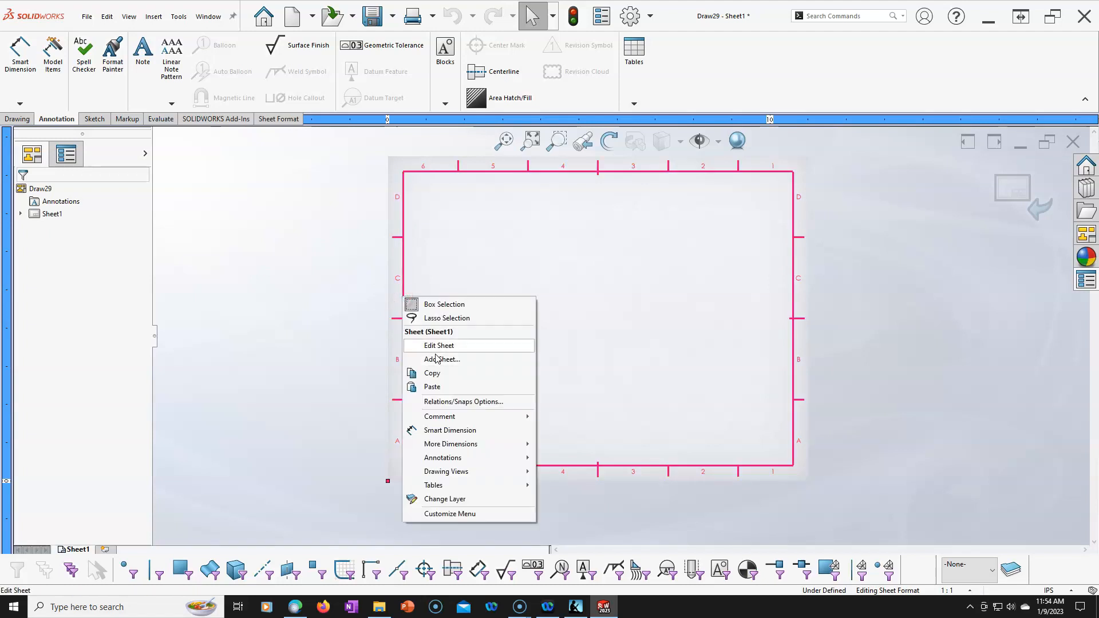
pyautogui.click(427, 304)
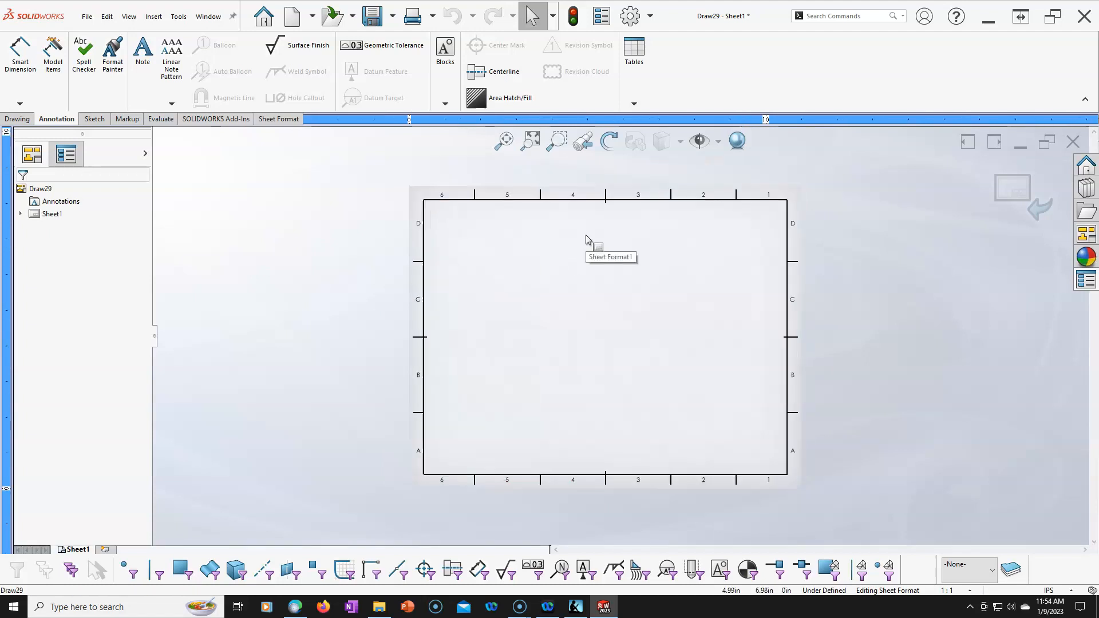
pyautogui.scroll(-1, 585, 236)
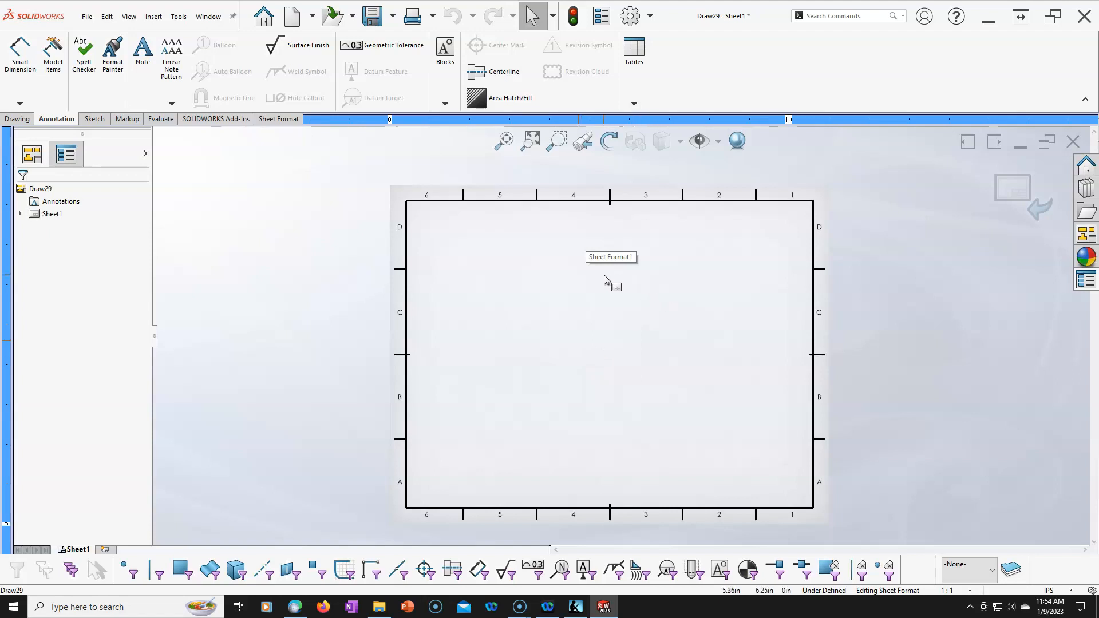
pyautogui.click(271, 121)
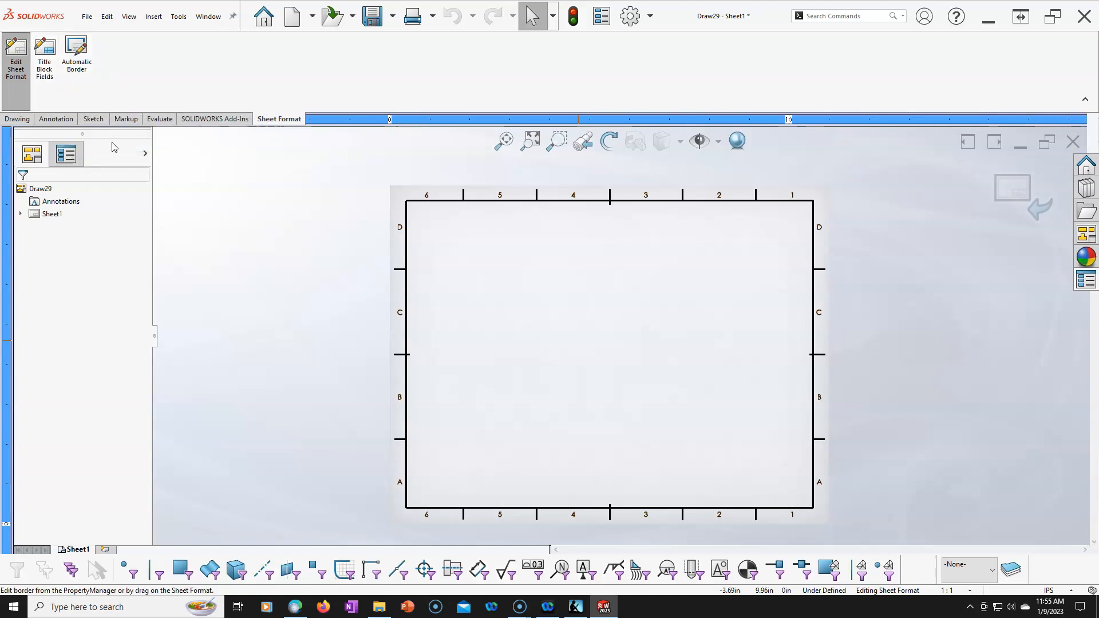
# - Sketch a horizontal line from the left border line to the right one, about 1.3 in above the sheet's bottom edge
pyautogui.scroll(-2, 602, 467)
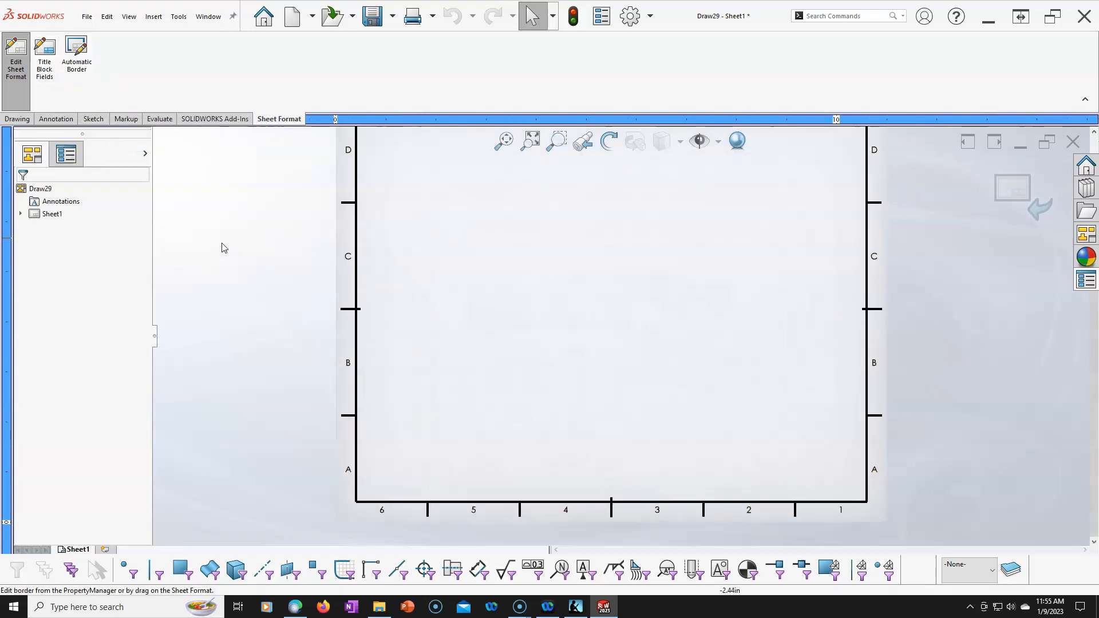
pyautogui.click(48, 118)
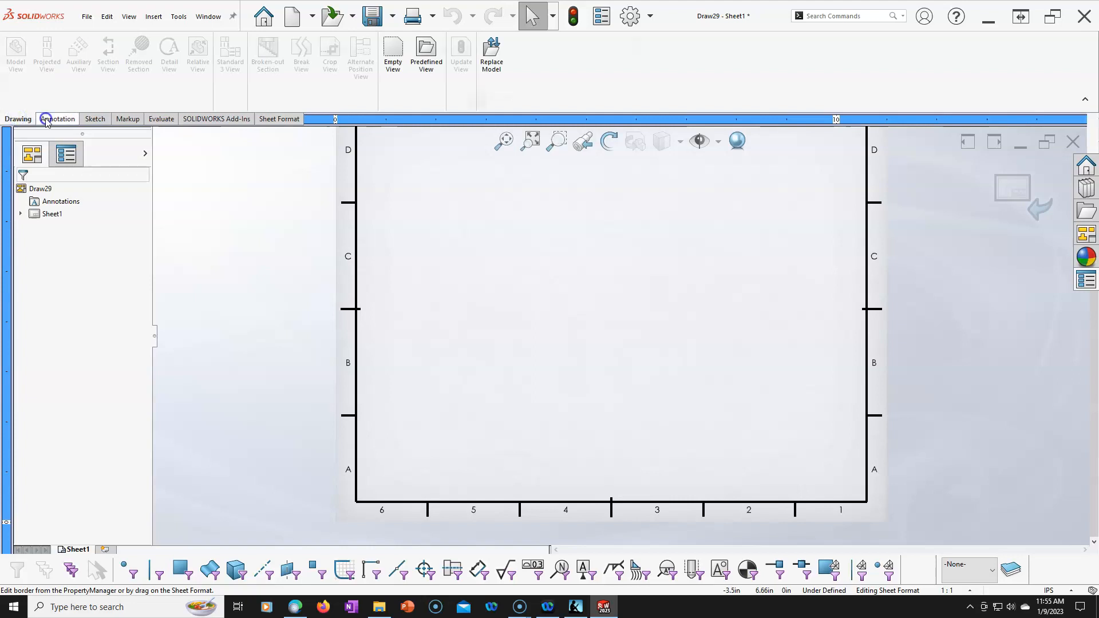
pyautogui.click(95, 119)
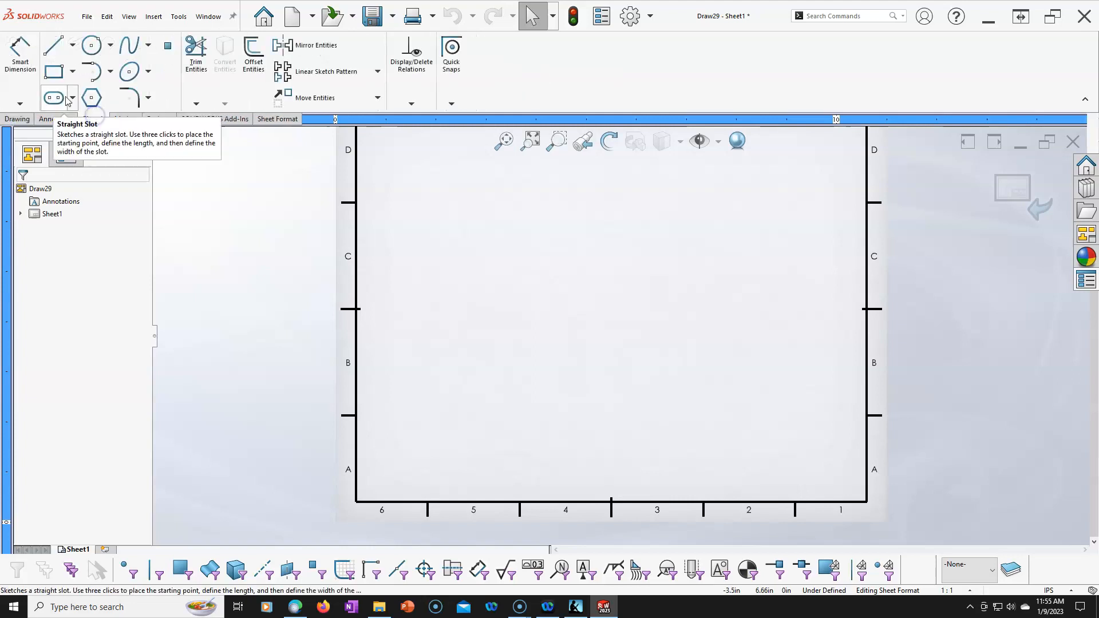
pyautogui.click(54, 45)
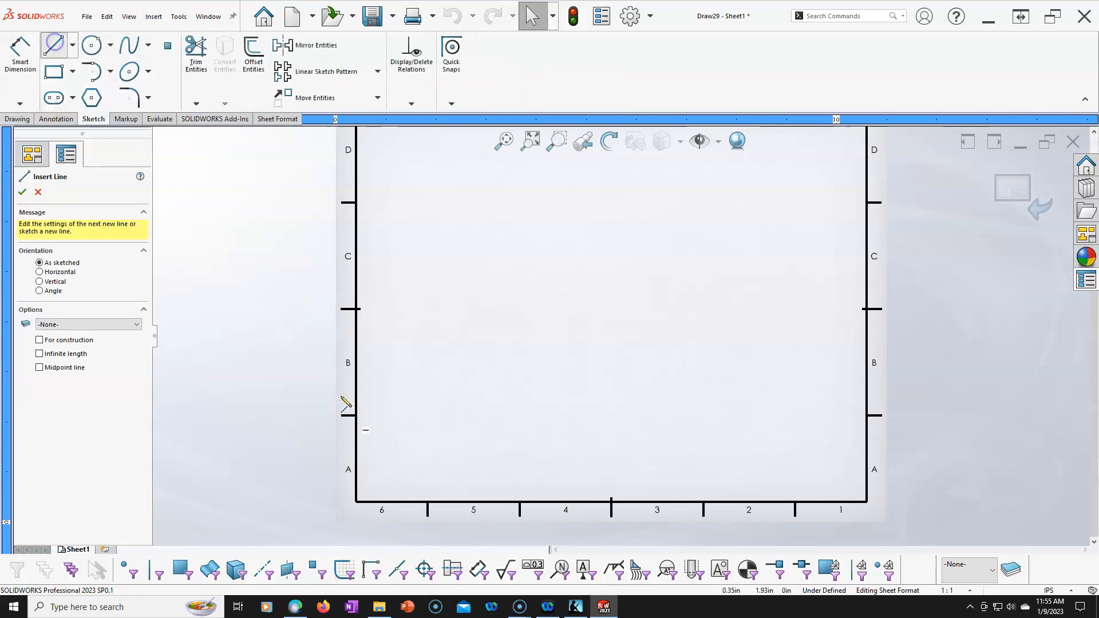
pyautogui.click(357, 457)
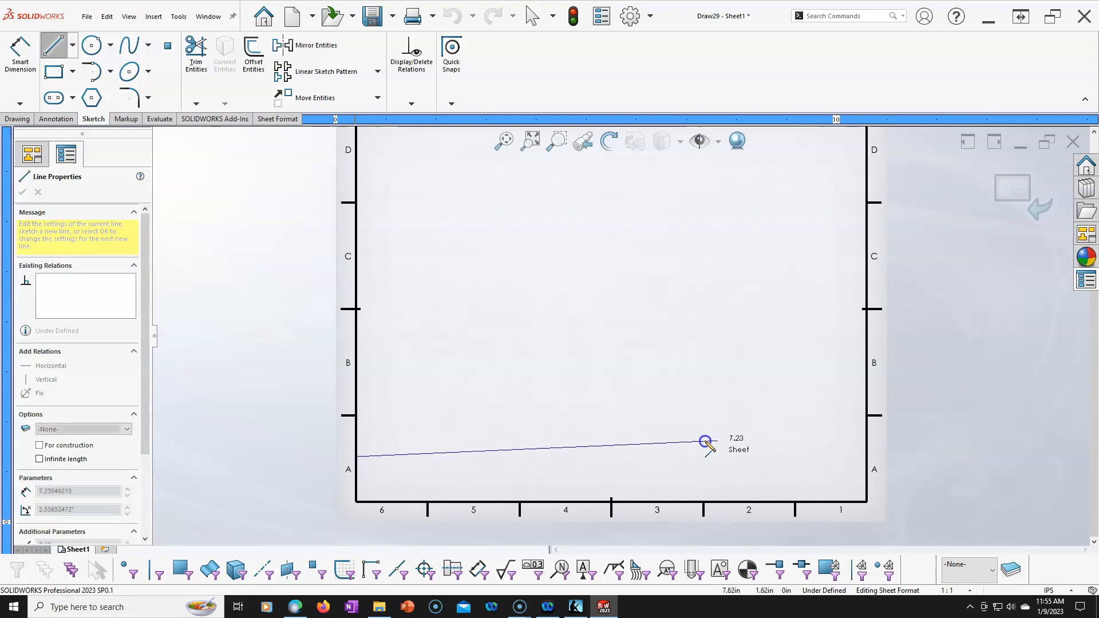
pyautogui.click(866, 457)
pyautogui.rightClick(253, 344)
pyautogui.click(280, 353)
# - Set the Y coordinate of the horizontal line's left endpoint to 1.25 in
pyautogui.click(356, 457)
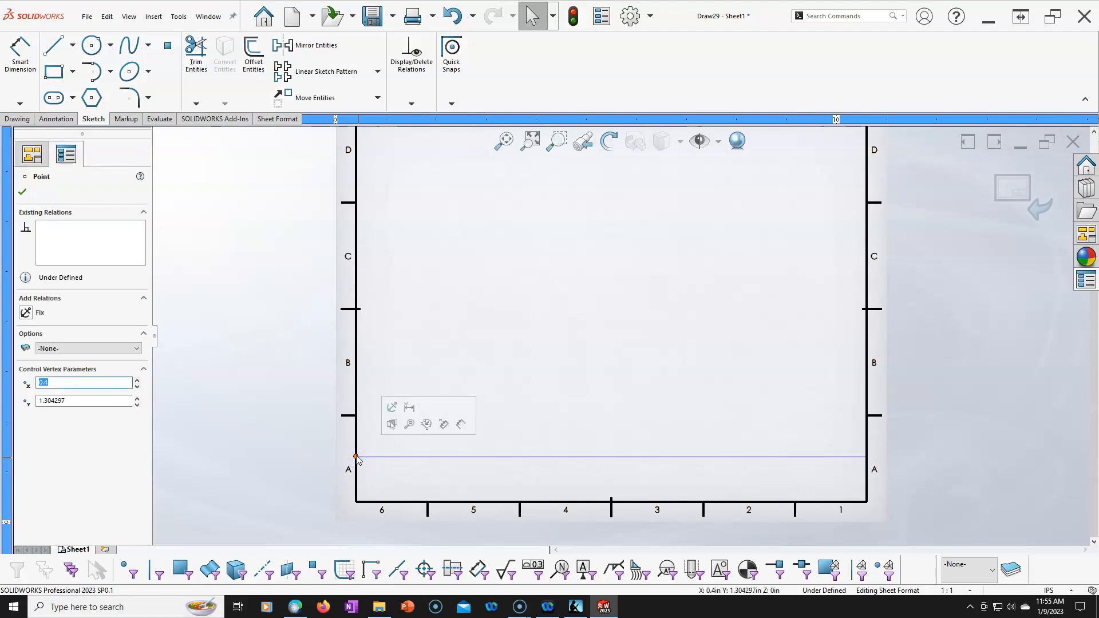
pyautogui.doubleClick(80, 400)
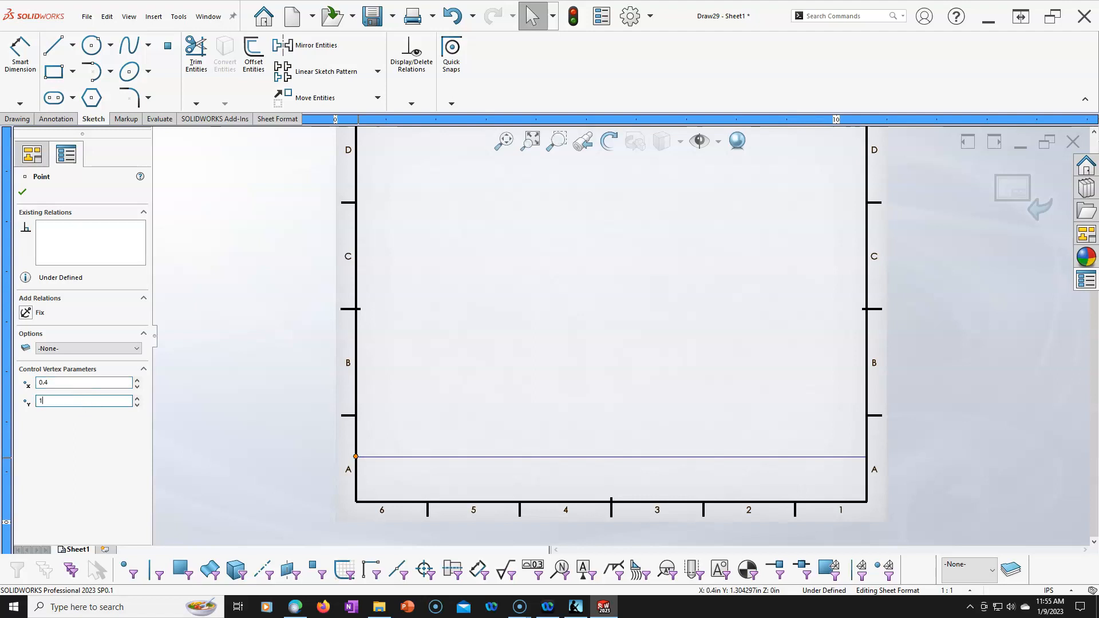
pyautogui.press('Return')
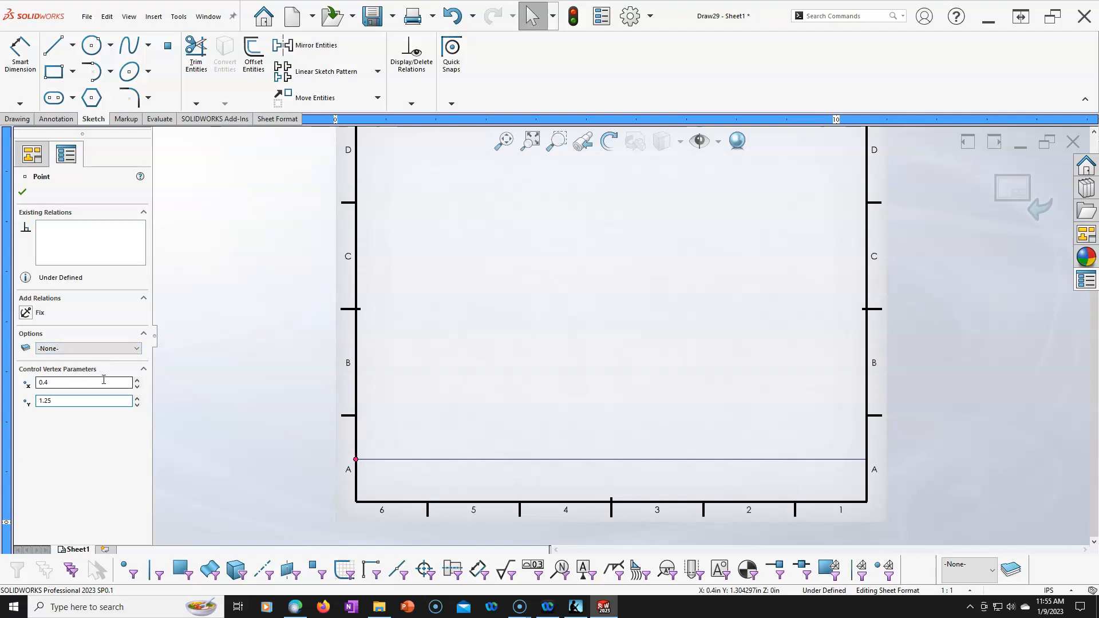
pyautogui.click(22, 192)
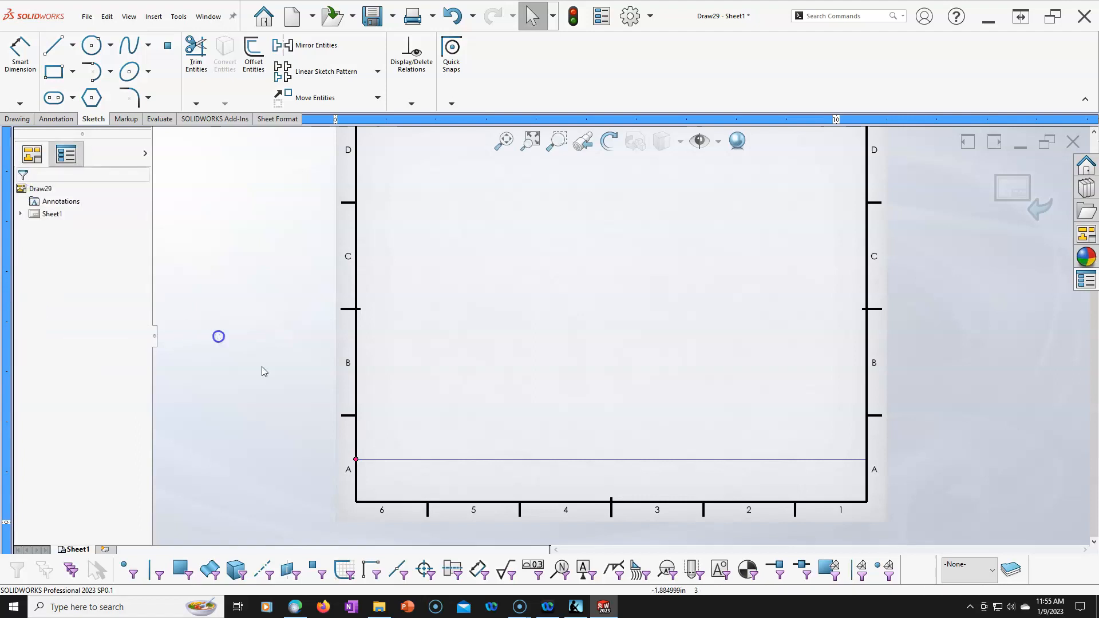
# - Leave the sheet format to check how the horizontal line looks on the sheet, and reopen the format for editing
pyautogui.click(525, 458)
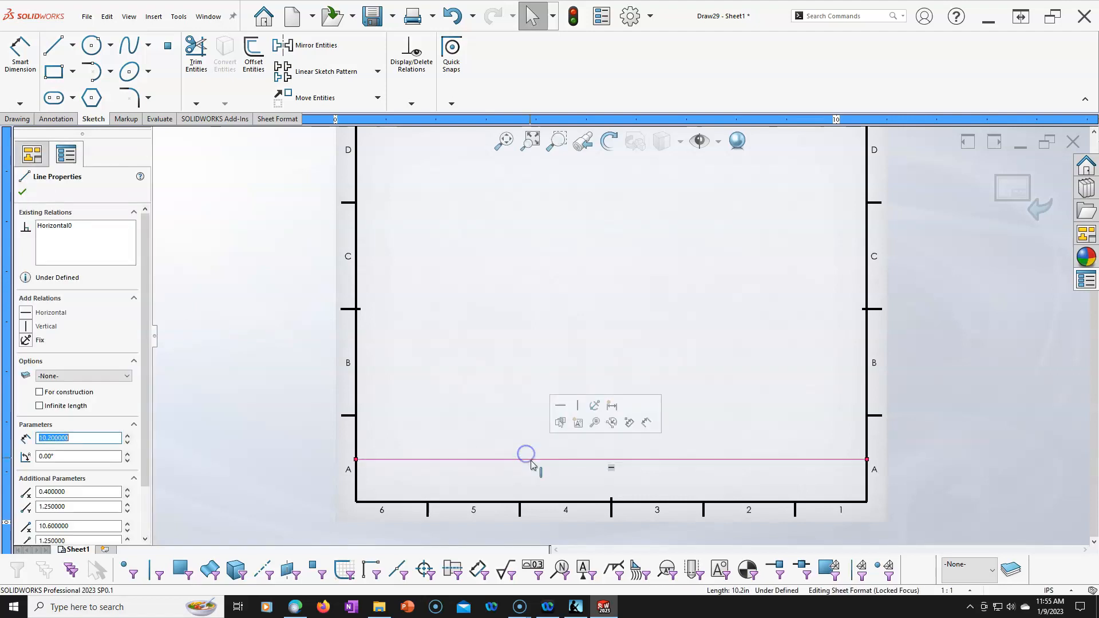
pyautogui.click(250, 364)
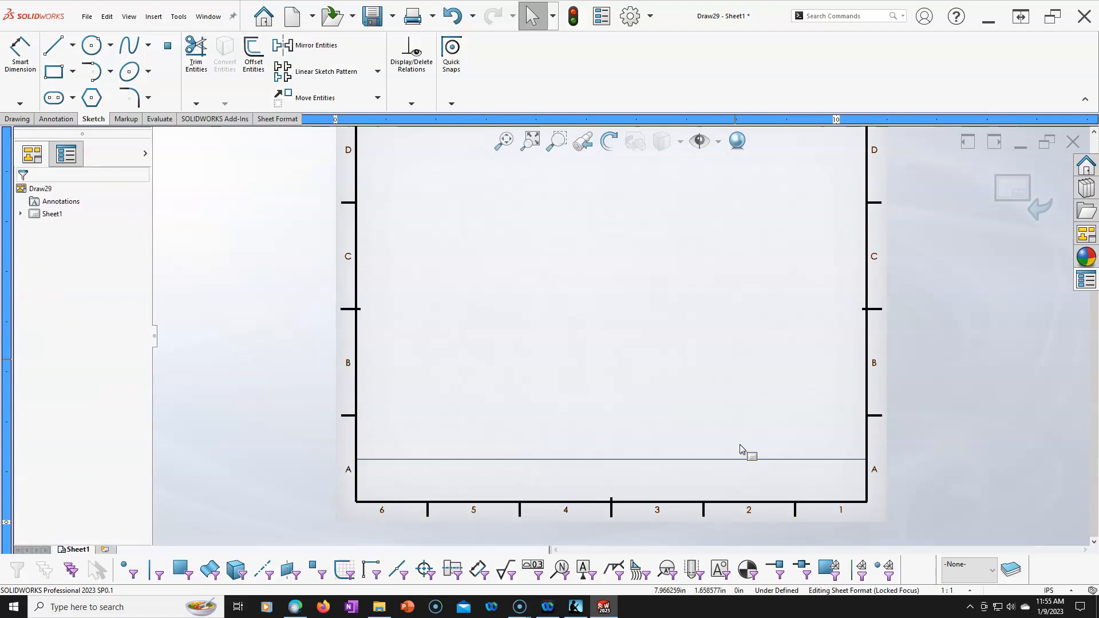
pyautogui.click(1009, 206)
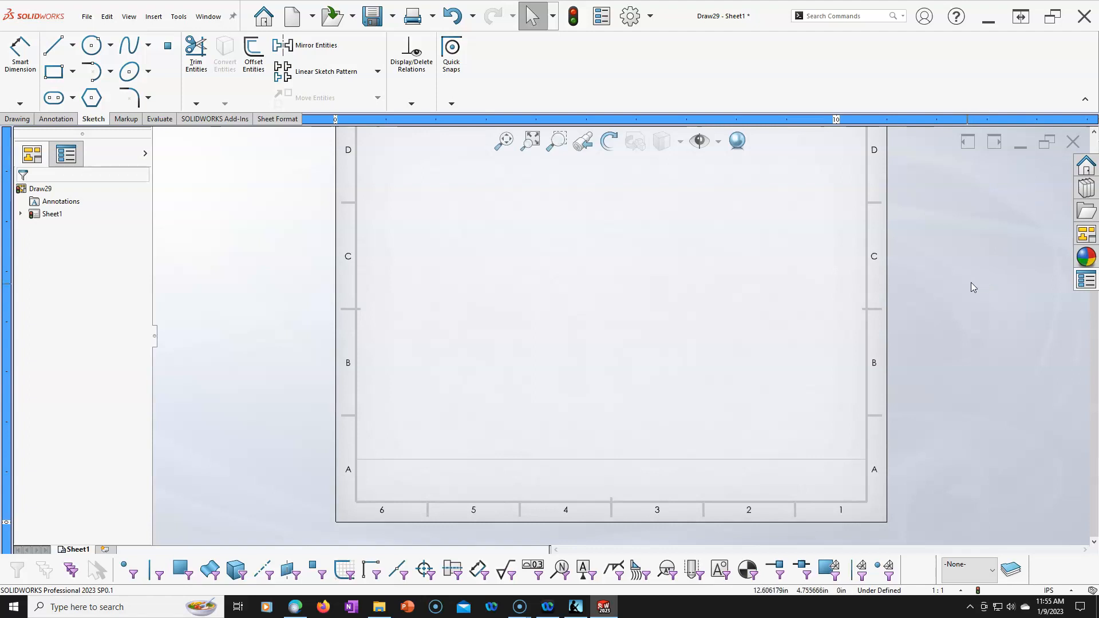
pyautogui.scroll(3, 955, 287)
pyautogui.scroll(-1, 950, 286)
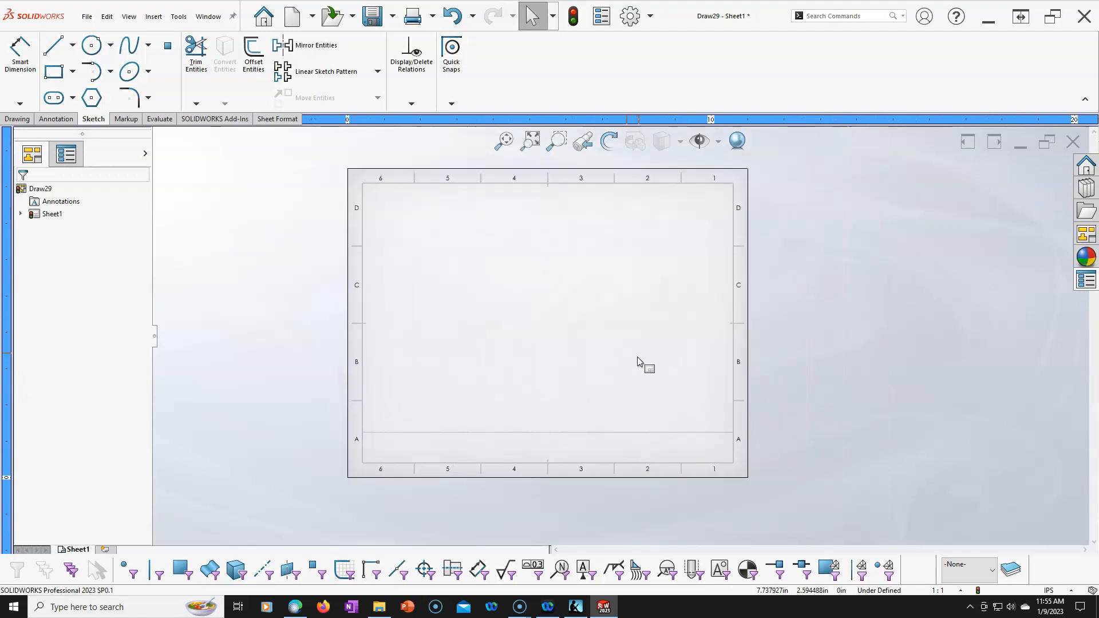
pyautogui.scroll(-1, 558, 476)
pyautogui.scroll(-1, 447, 412)
pyautogui.rightClick(572, 335)
pyautogui.click(621, 143)
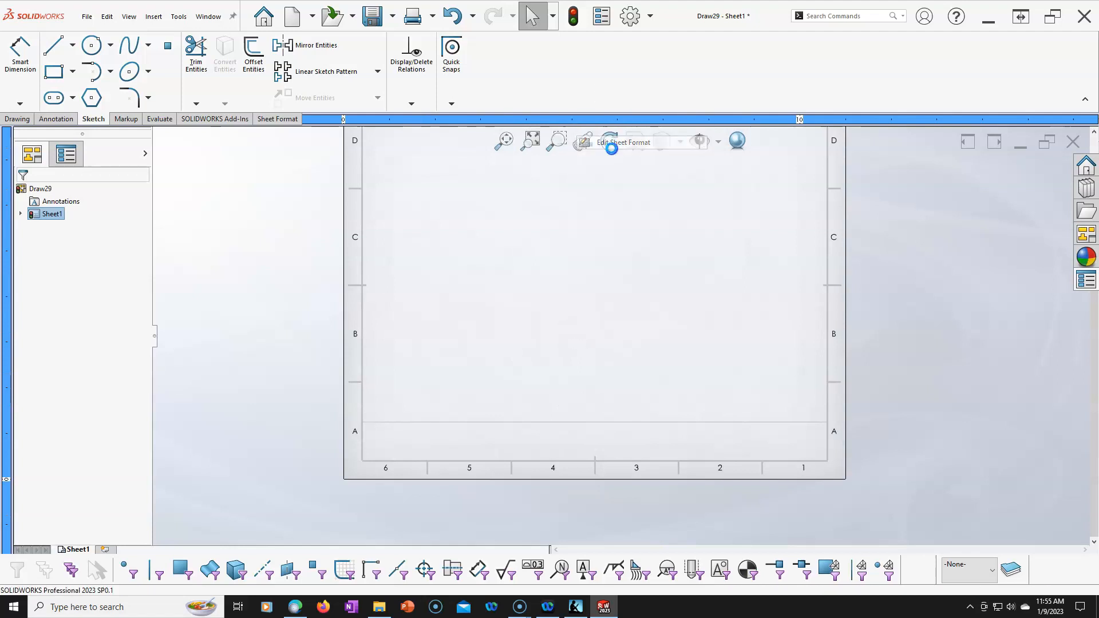
# - Find the Line Format tools with a command search for "line" and set the horizontal line's thickness to 0.0197 in
pyautogui.rightClick(592, 425)
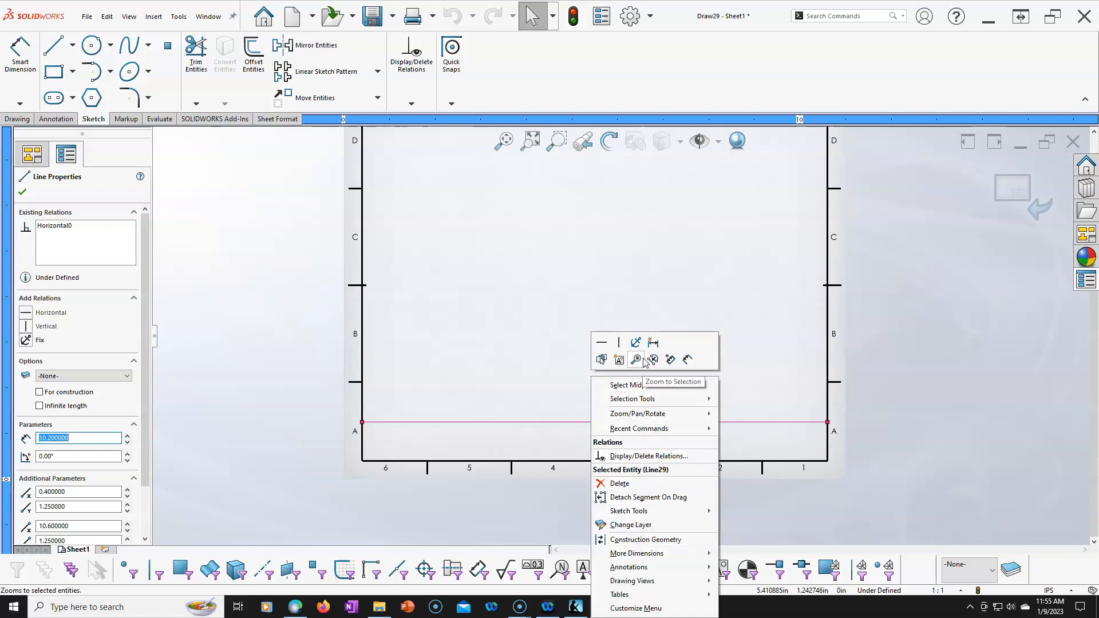
pyautogui.click(825, 15)
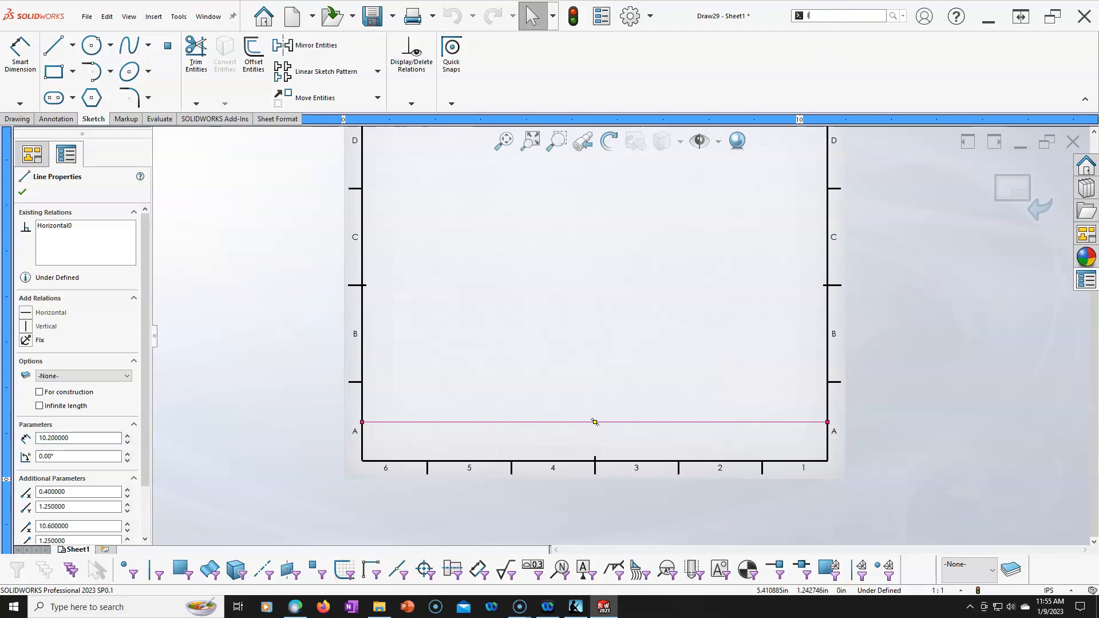
pyautogui.write('line')
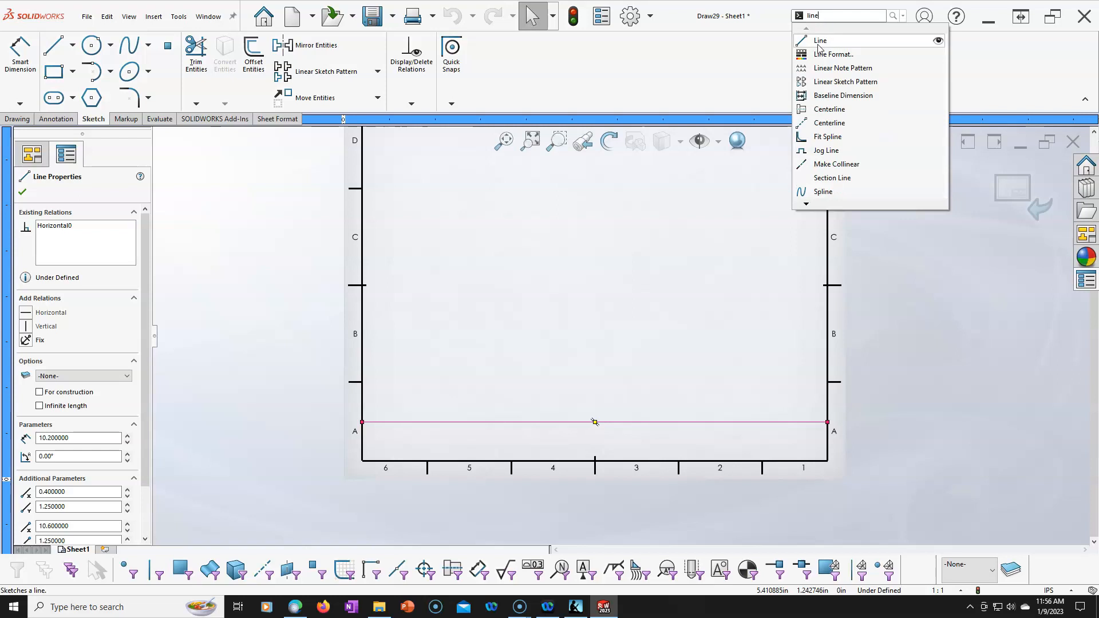
pyautogui.click(819, 58)
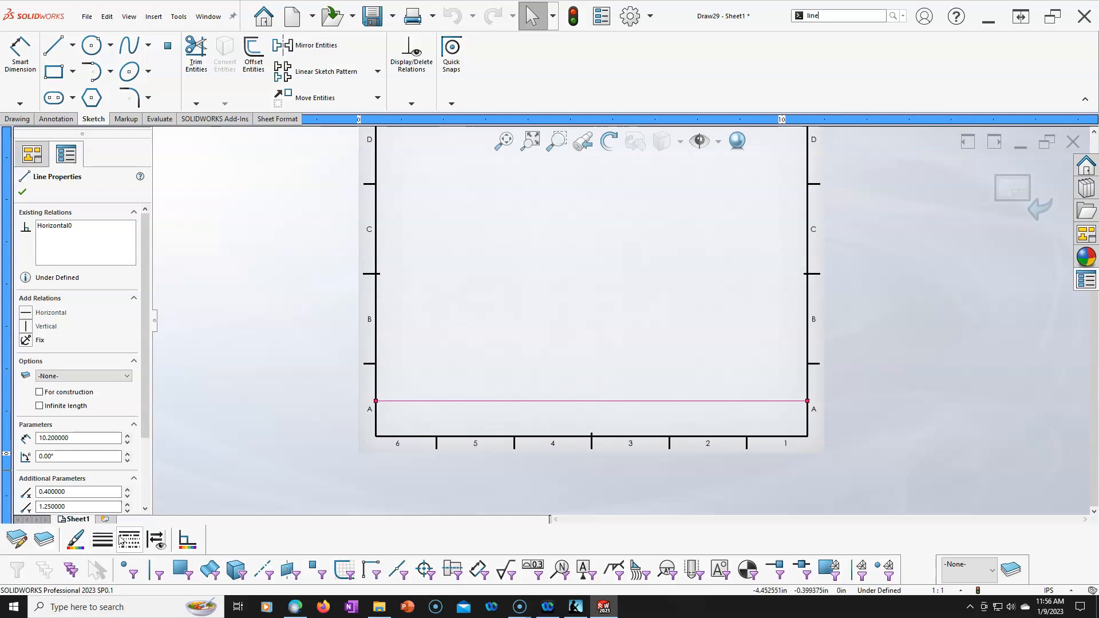
pyautogui.click(102, 540)
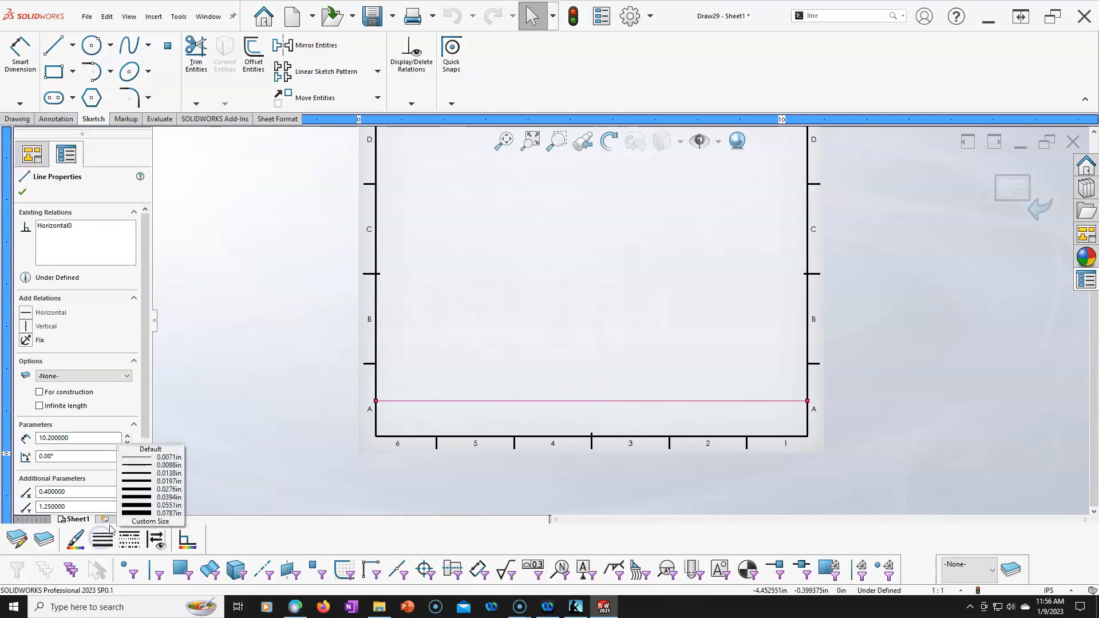
pyautogui.click(146, 482)
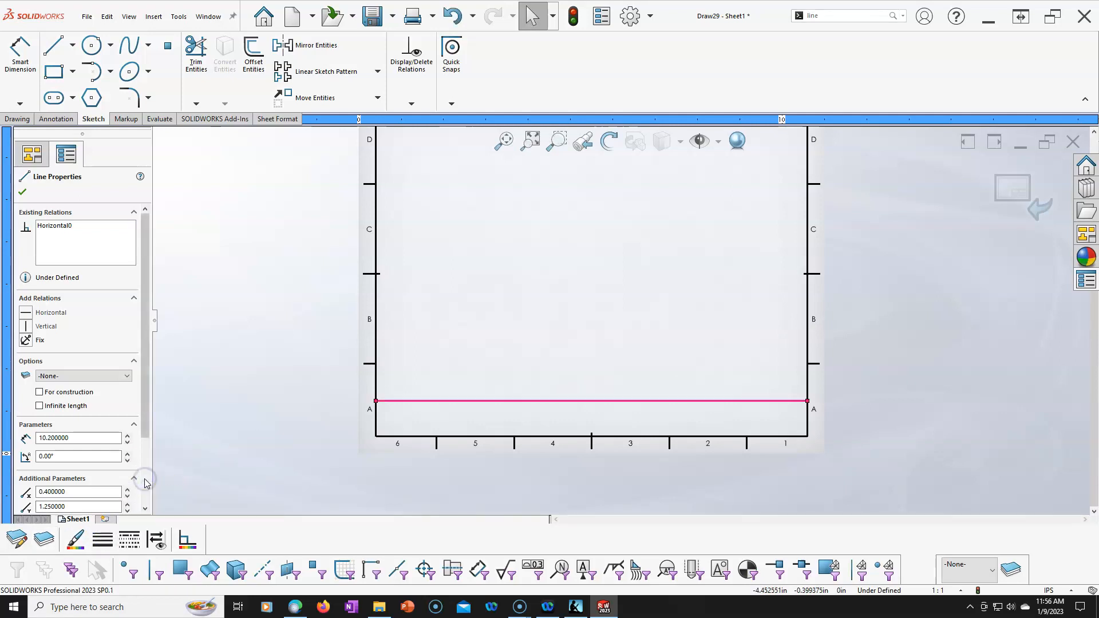
pyautogui.click(262, 437)
# - Hide the Line Format tools and exit sheet format editing
pyautogui.rightClick(289, 538)
pyautogui.moveTo(344, 516)
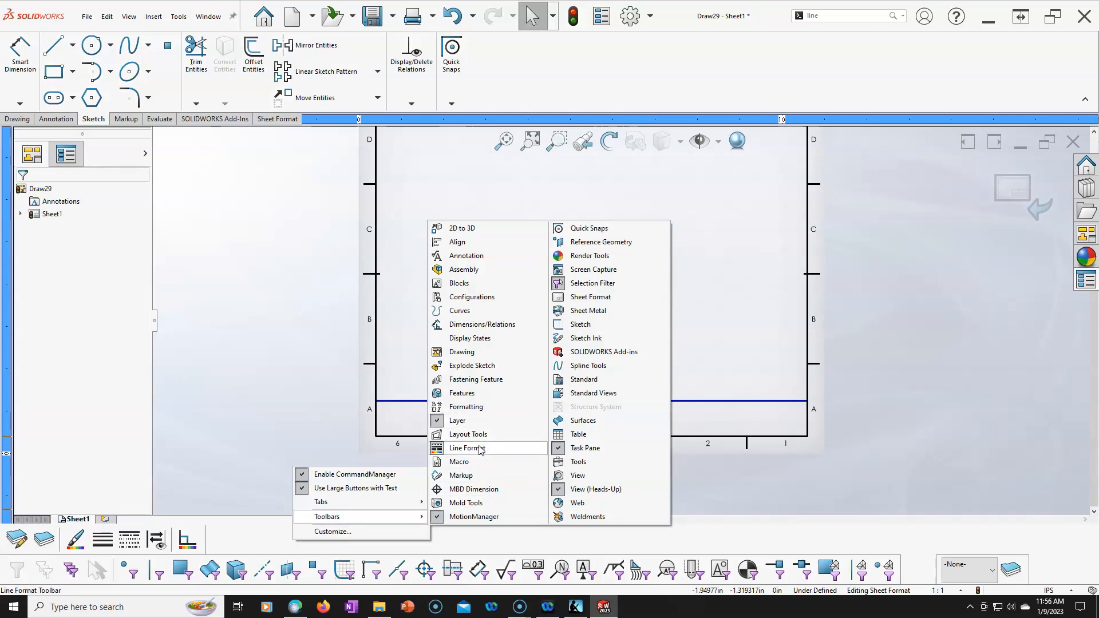
pyautogui.click(291, 364)
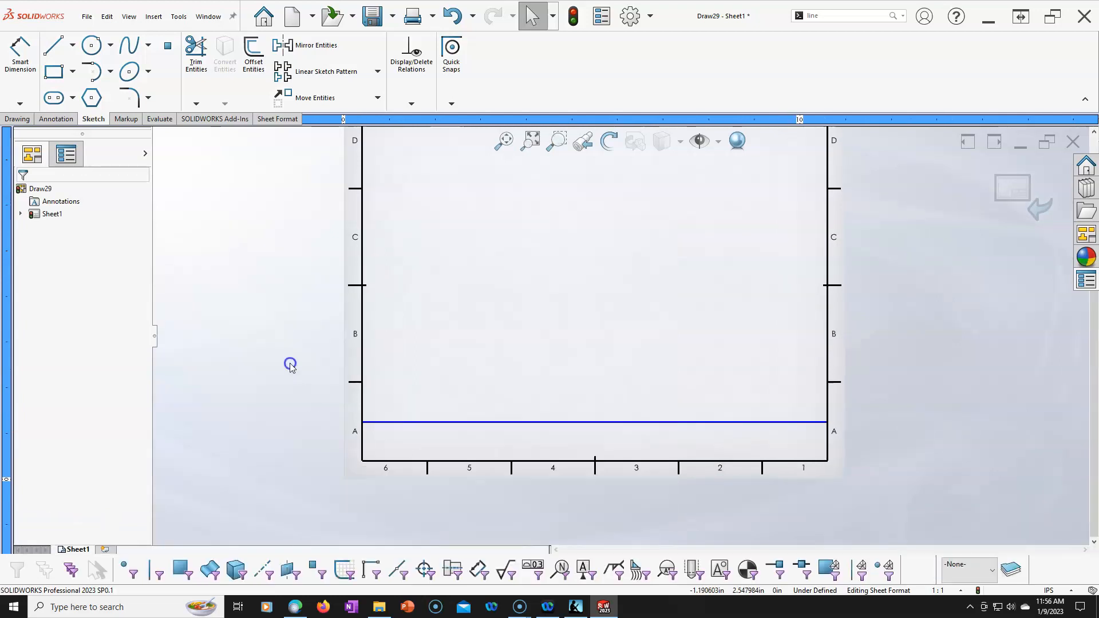
pyautogui.click(1008, 210)
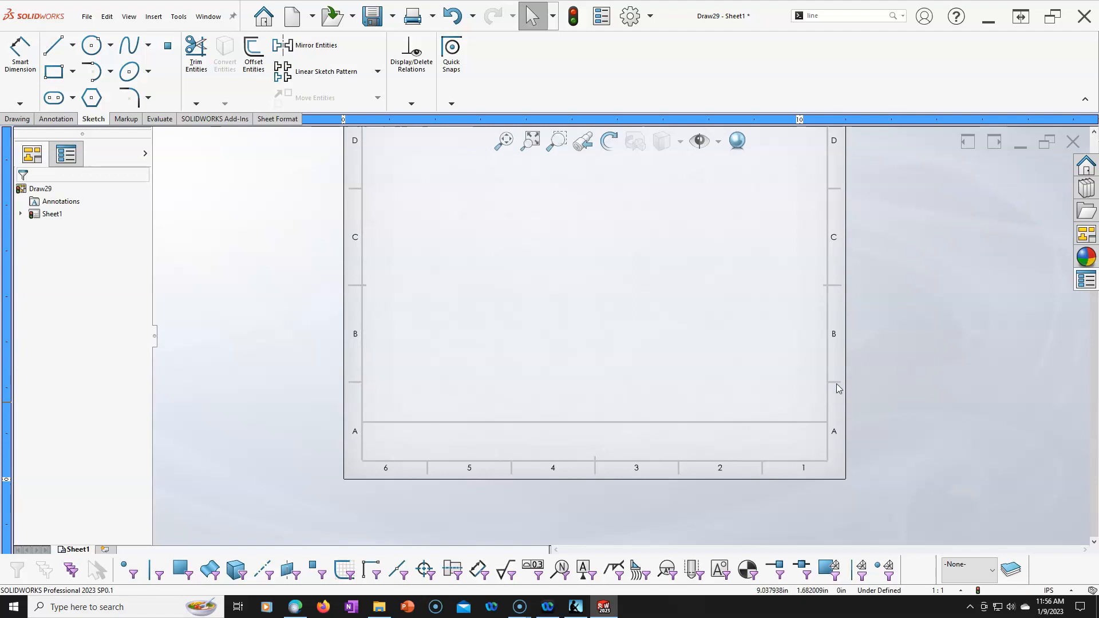
# - Display the Line Format tools and open the sheet format for editing
pyautogui.rightClick(707, 76)
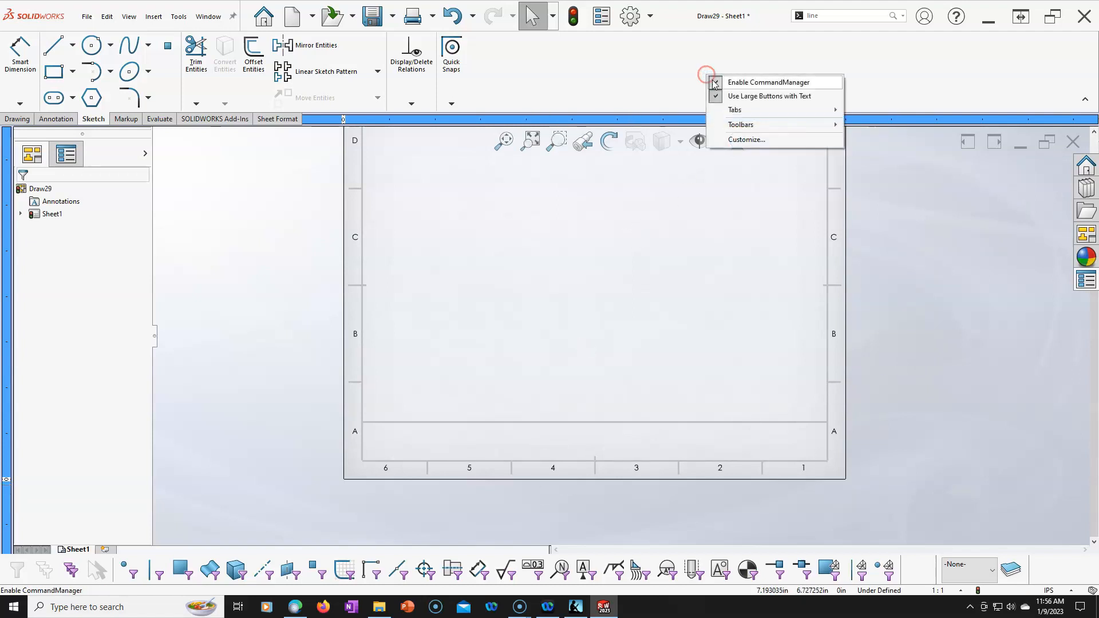
pyautogui.moveTo(744, 125)
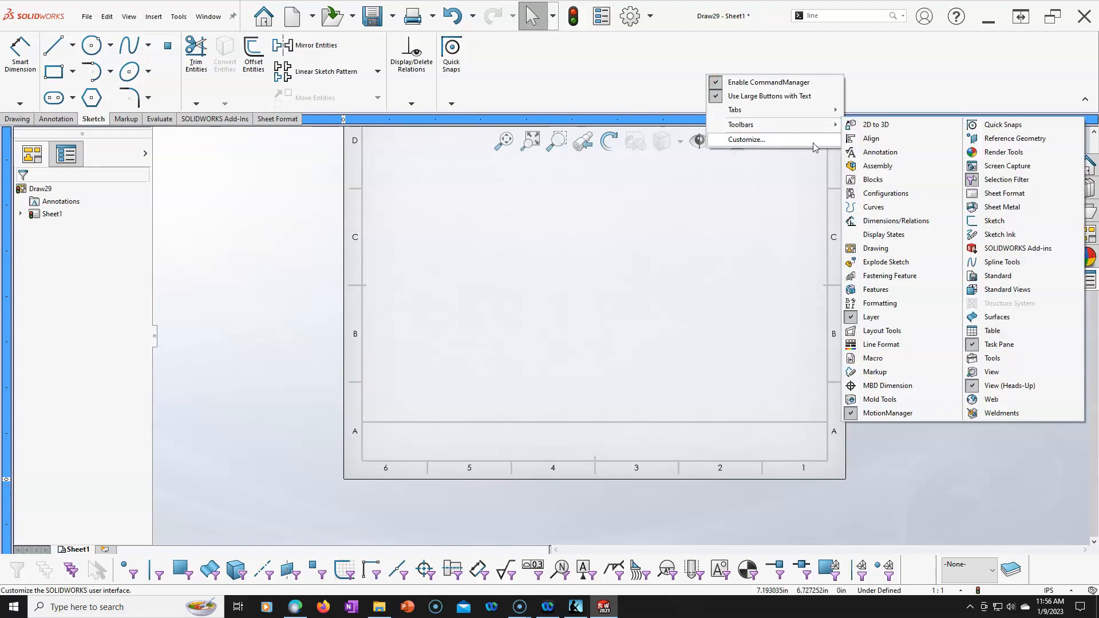
pyautogui.click(882, 344)
pyautogui.rightClick(567, 307)
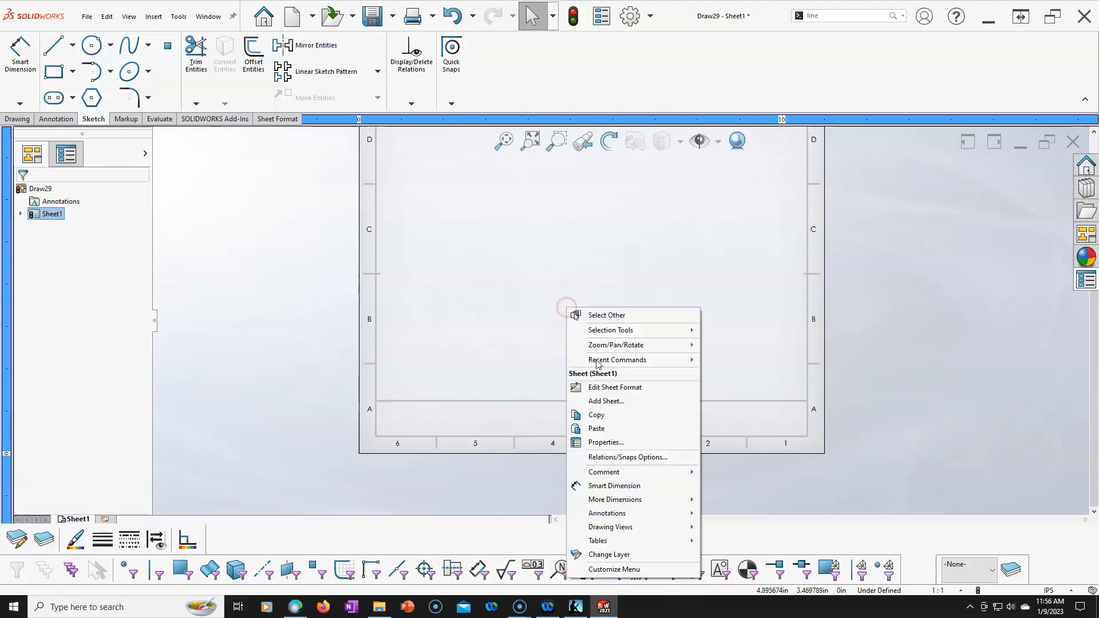
pyautogui.click(602, 388)
# - Set the thickness of the horizontal title block line to 0.0071 in
pyautogui.click(544, 401)
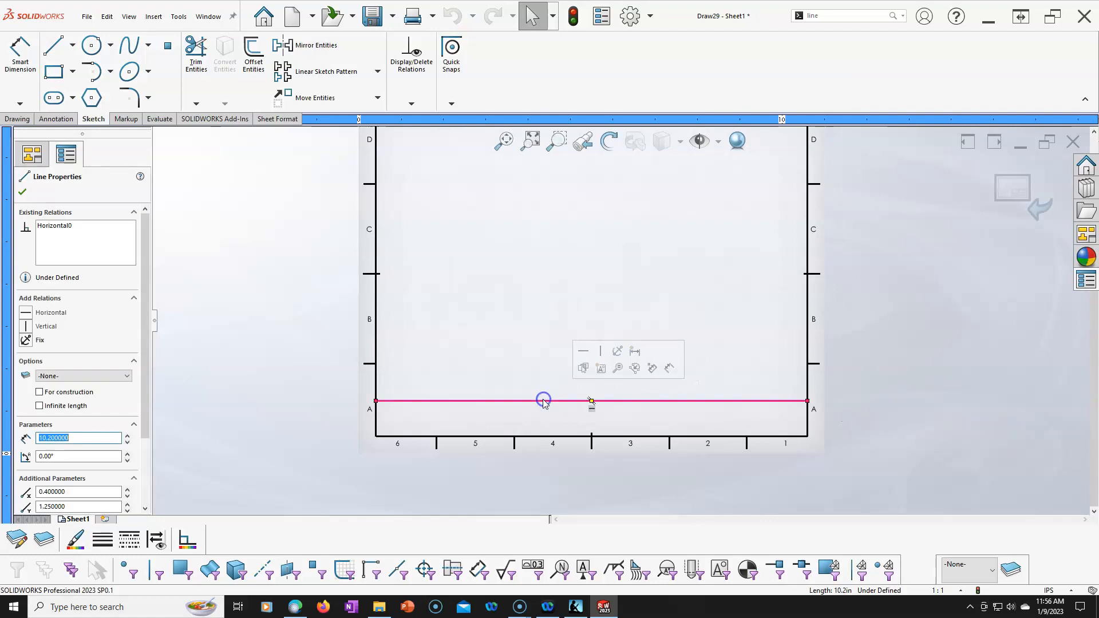
pyautogui.click(103, 540)
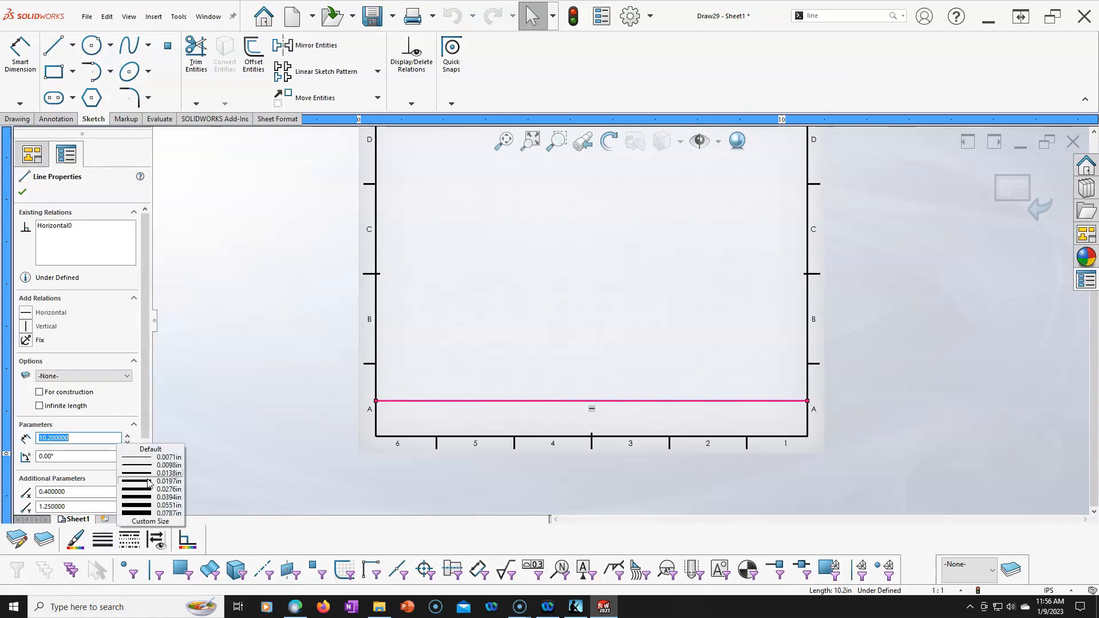
pyautogui.click(143, 459)
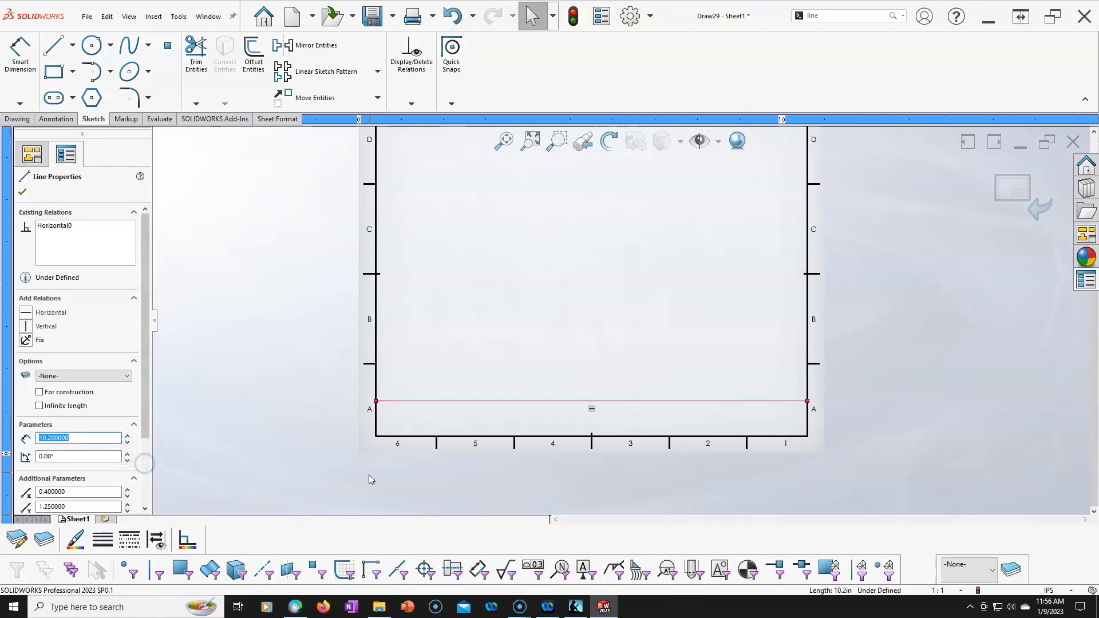
pyautogui.click(367, 483)
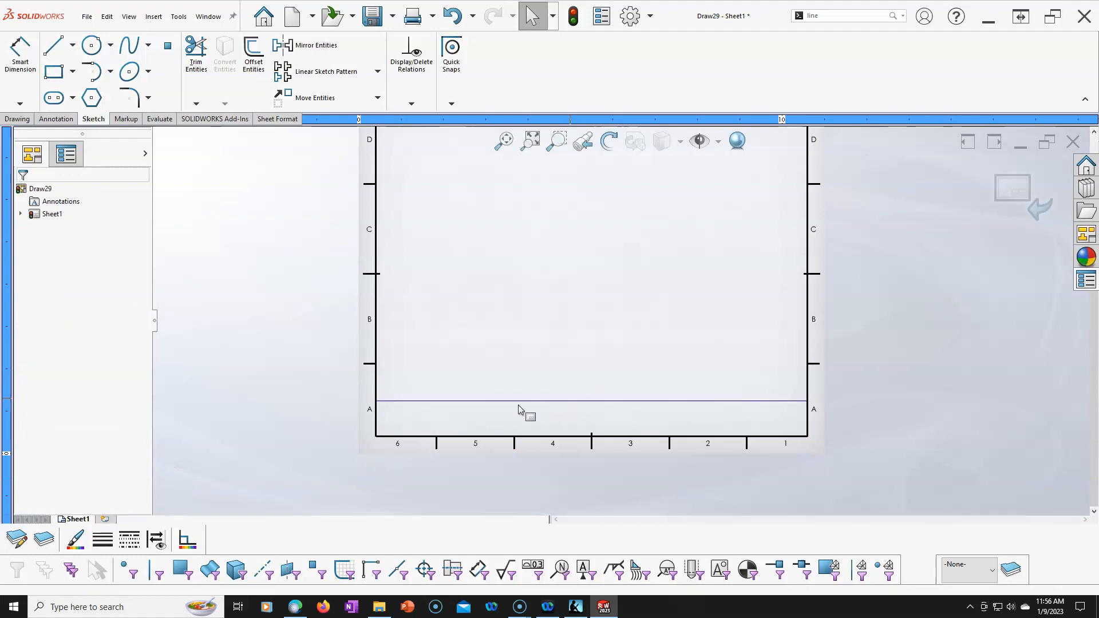
# - Place a note reading "Drawn By:" just below the horizontal line, next to the left border line
pyautogui.scroll(-4, 515, 410)
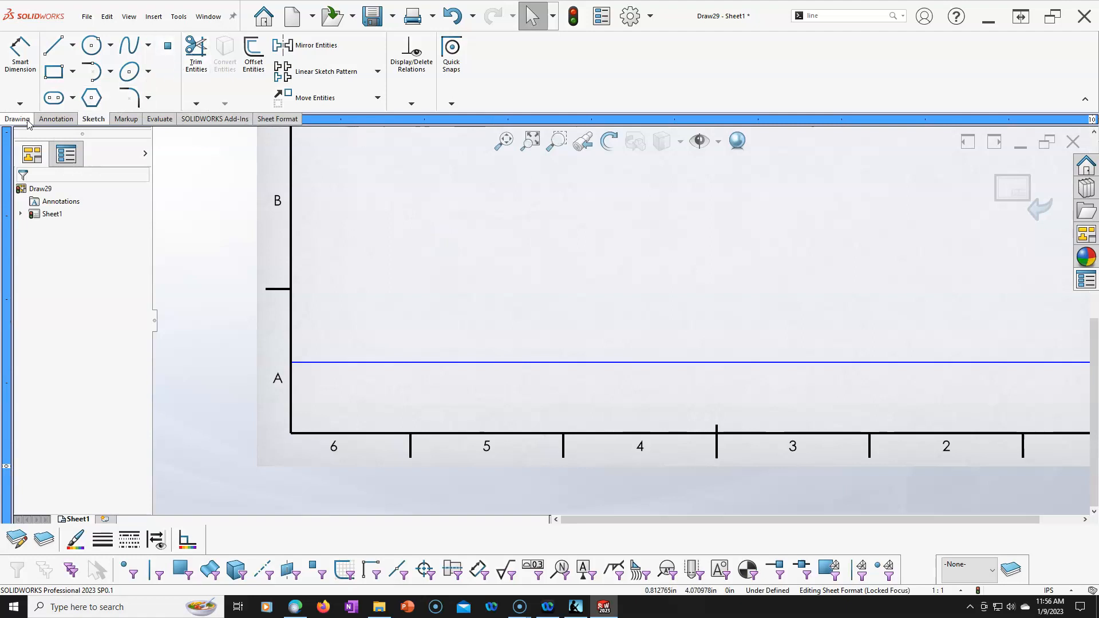
pyautogui.click(55, 118)
pyautogui.click(143, 52)
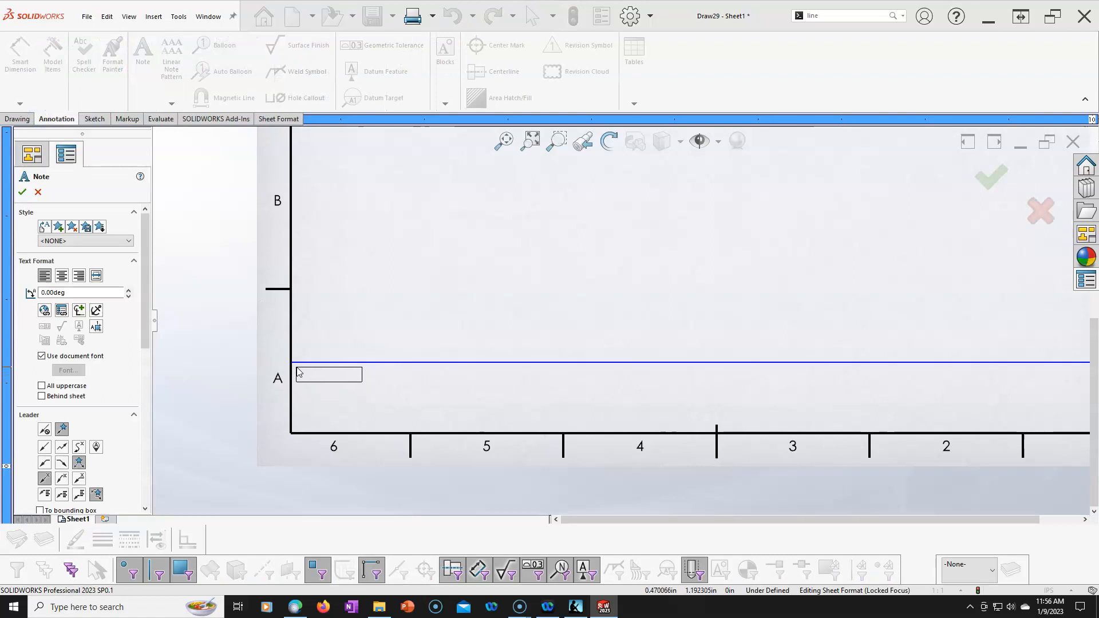
pyautogui.click(295, 370)
pyautogui.write('Drawn')
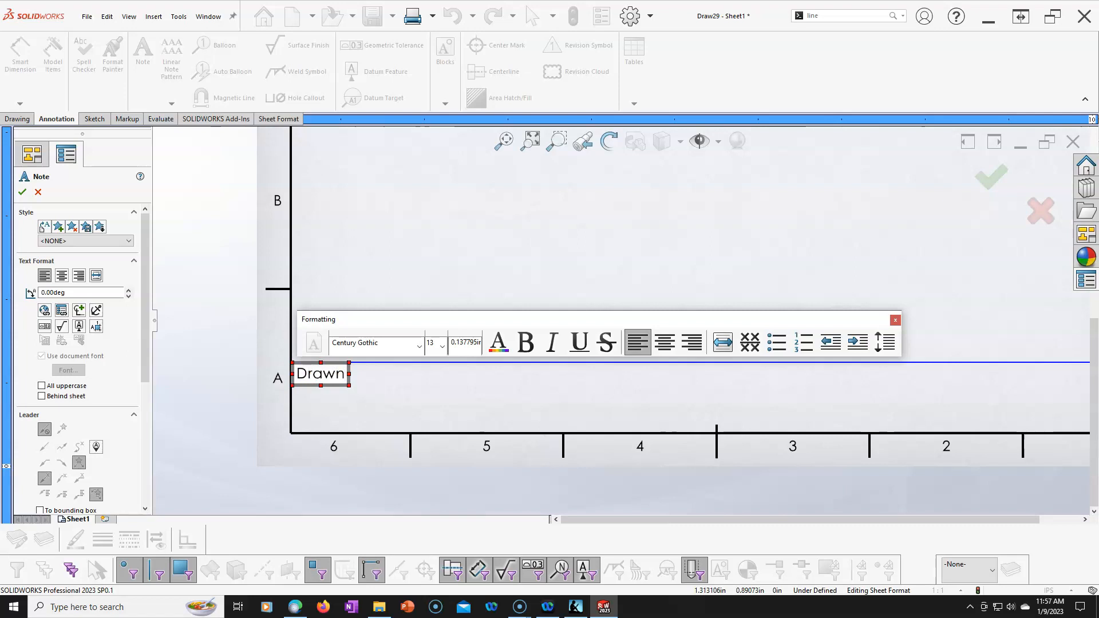
pyautogui.write(' By:')
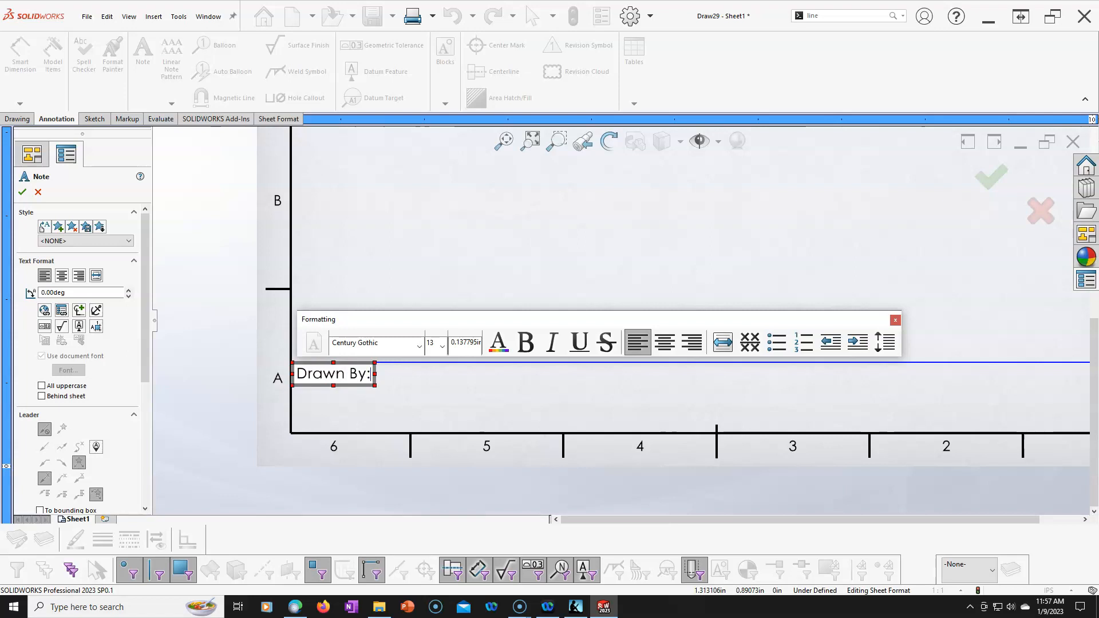
pyautogui.click(392, 244)
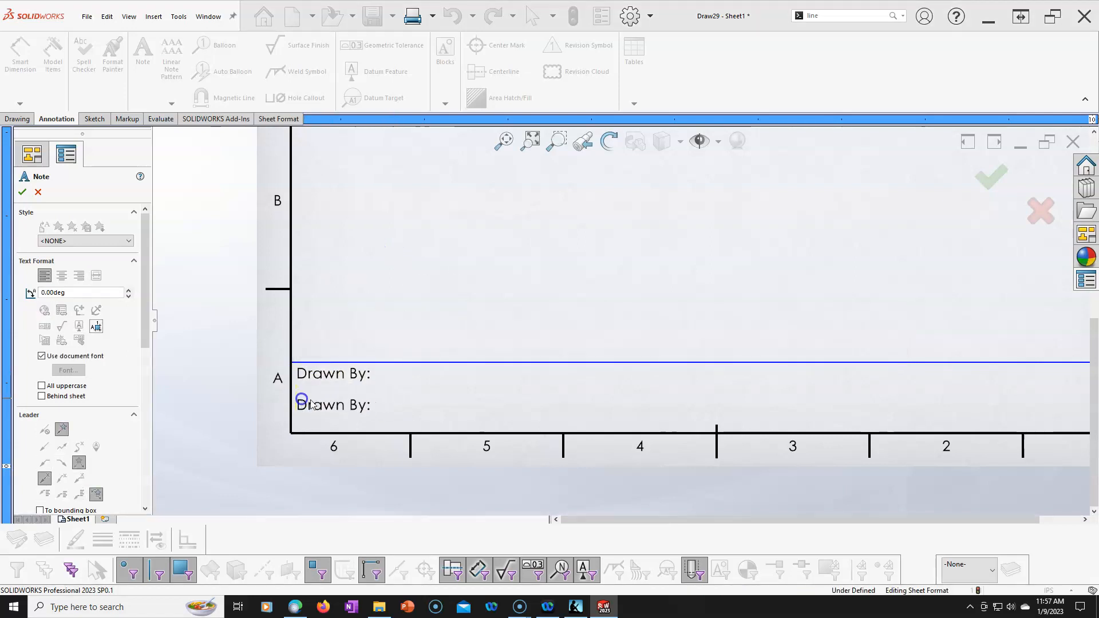
# - Place a note below "Drawn By:" and change its text to "Drawn Date:"
pyautogui.click(299, 399)
pyautogui.click(368, 408)
pyautogui.press('BackSpace')
pyautogui.press('BackSpace')
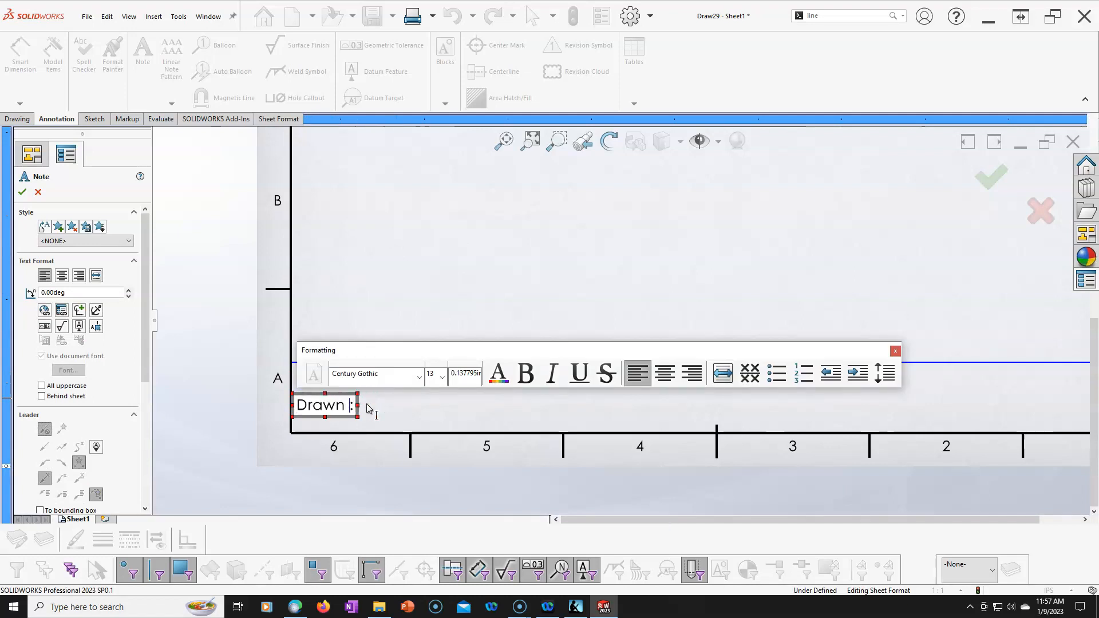
pyautogui.write('Date')
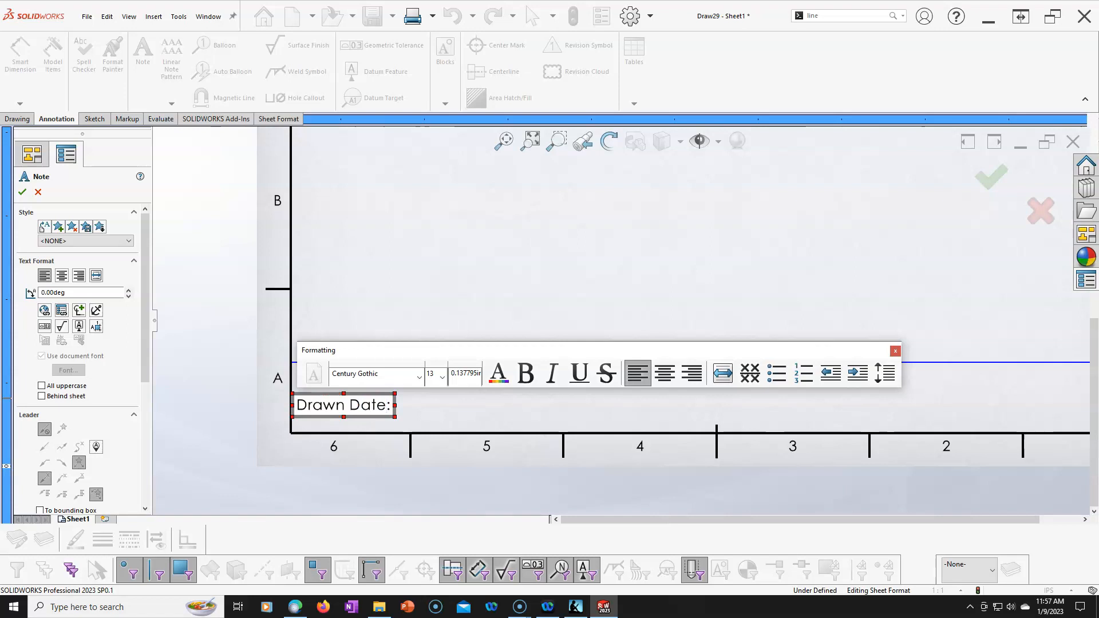
pyautogui.click(456, 276)
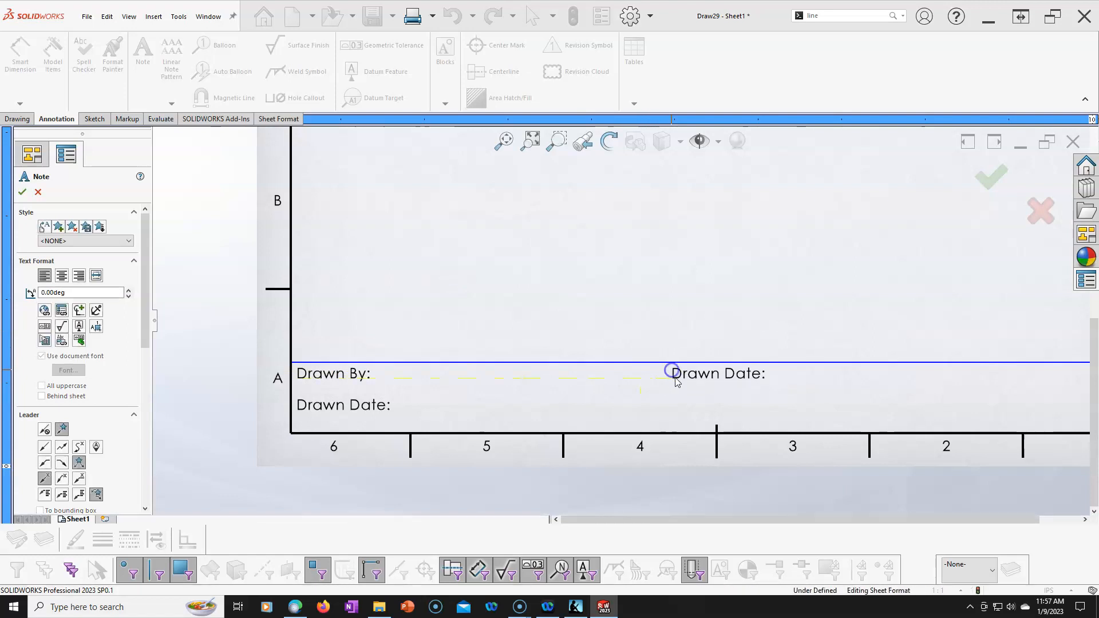
# - Place a note reading "Project" near the middle of the title block, level with "Drawn By:", and finish adding notes
pyautogui.click(676, 376)
pyautogui.write('Pro')
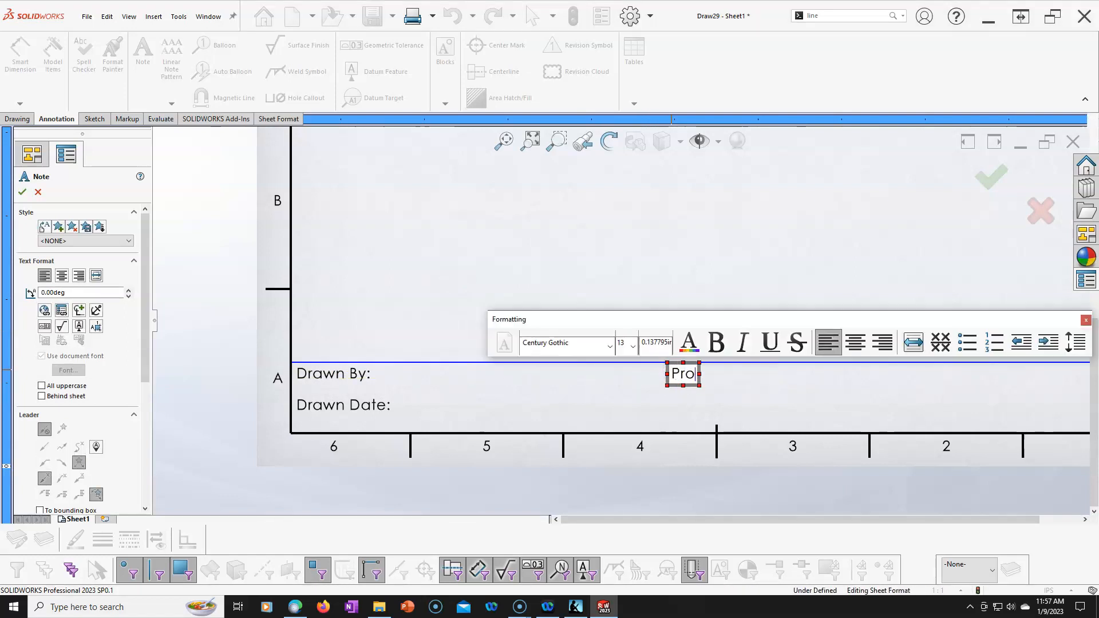
pyautogui.write('ject')
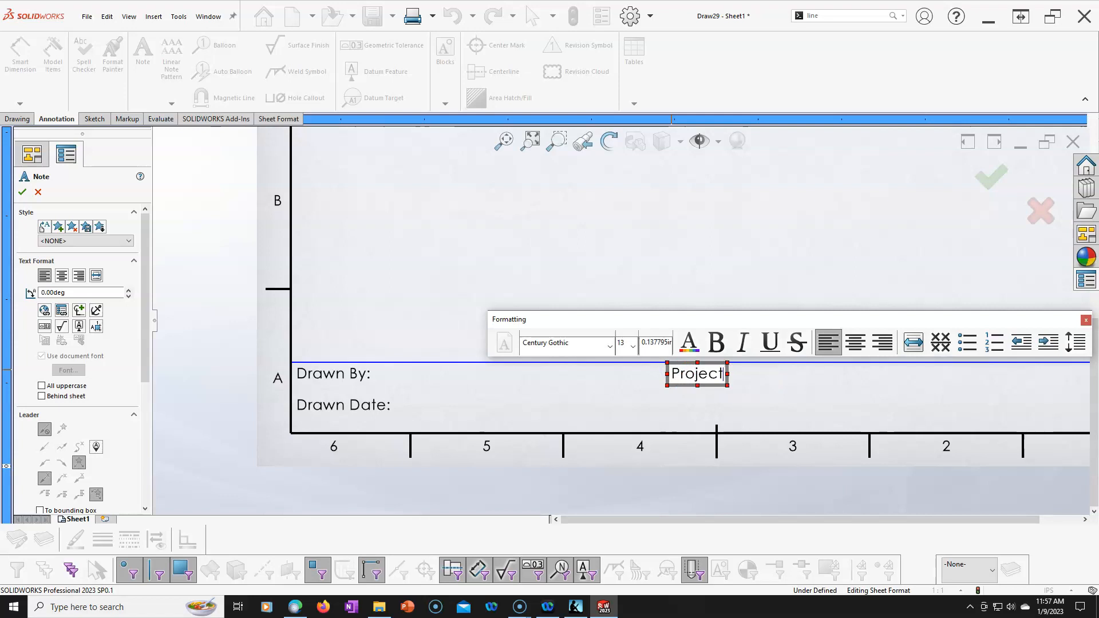
pyautogui.click(711, 265)
pyautogui.scroll(2, 719, 281)
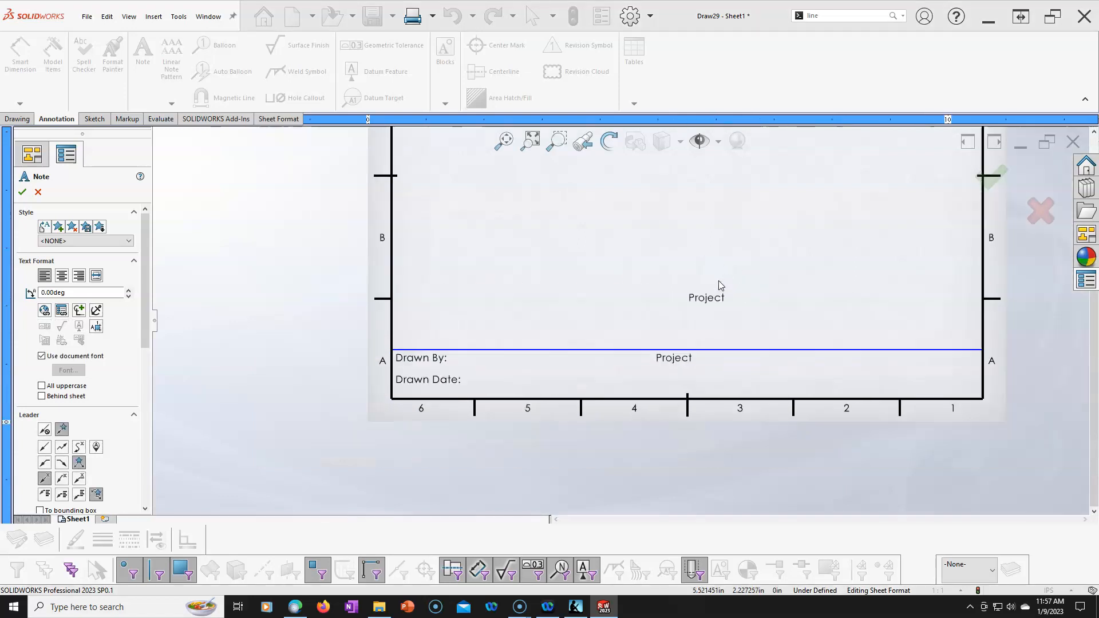
pyautogui.scroll(1, 721, 284)
pyautogui.rightClick(723, 285)
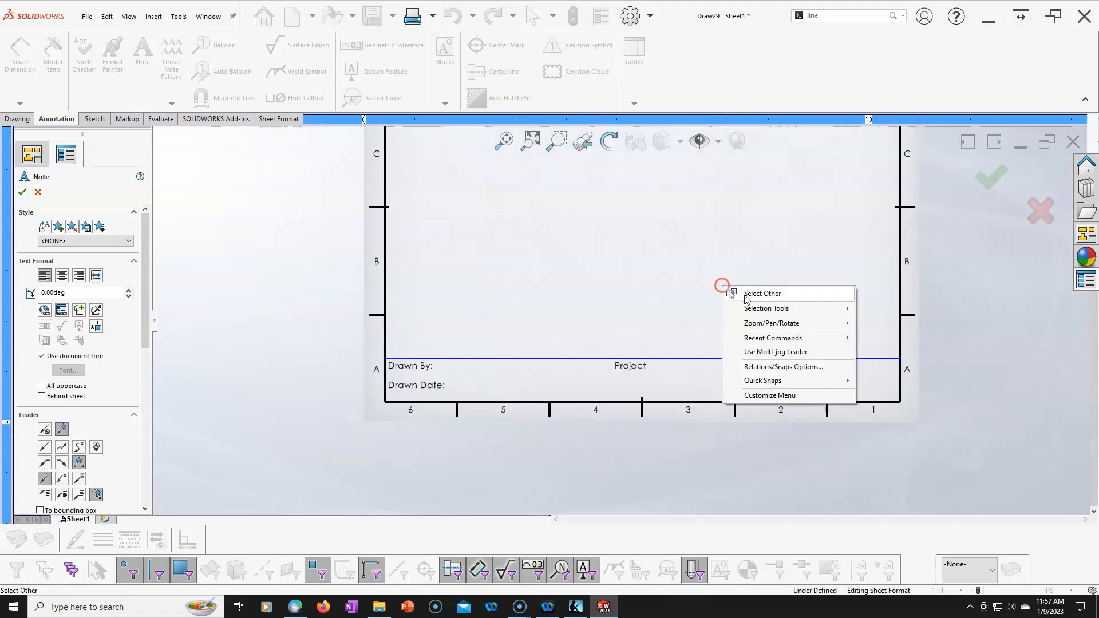
pyautogui.click(755, 338)
pyautogui.scroll(-2, 713, 350)
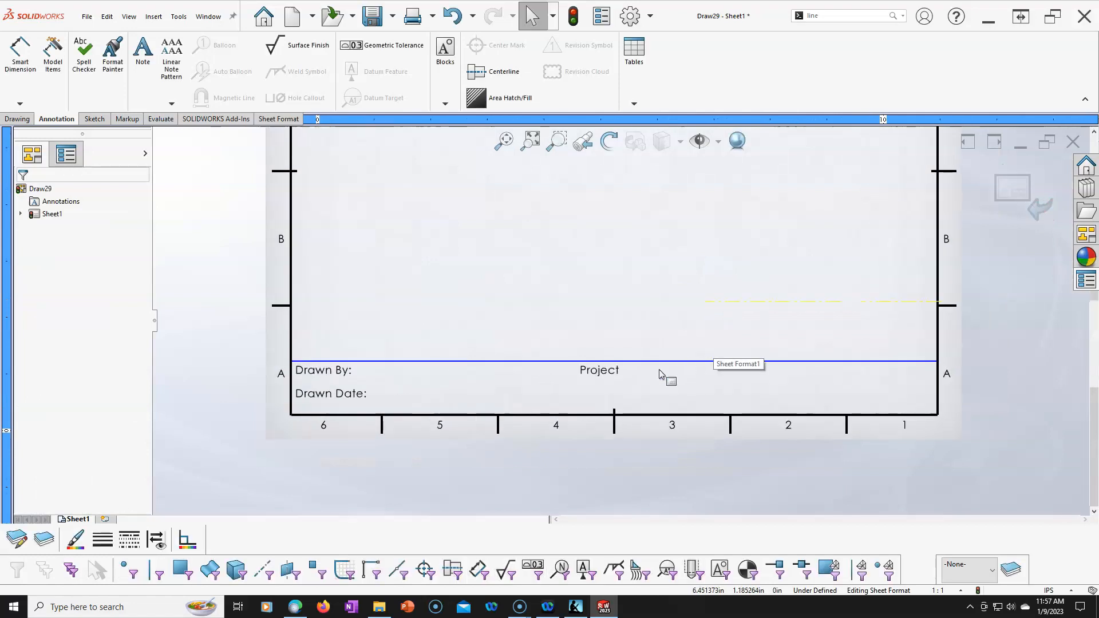
pyautogui.scroll(-3, 613, 381)
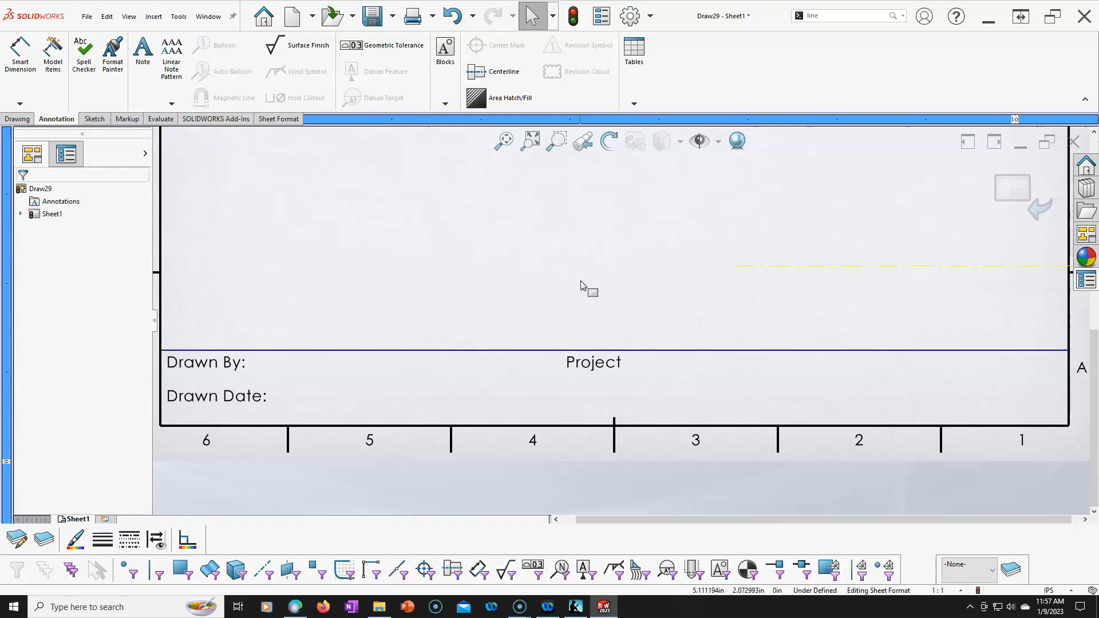
# - Place a note reading "Drawing Name:" directly below "Project", level with "Drawn Date:", and finish adding notes
pyautogui.click(143, 51)
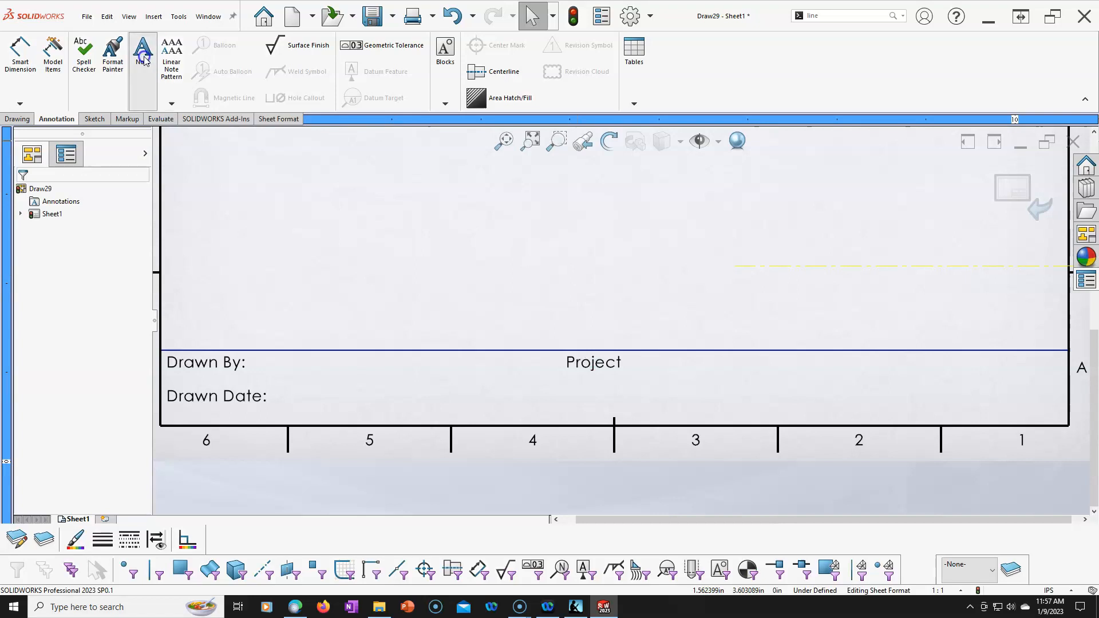
pyautogui.click(573, 399)
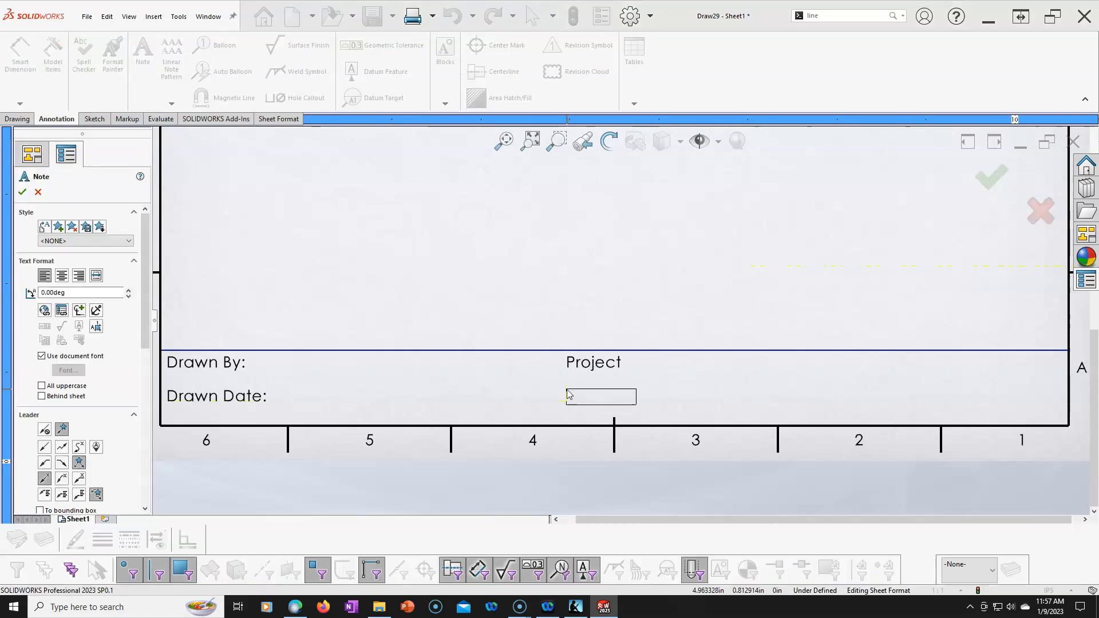
pyautogui.click(569, 390)
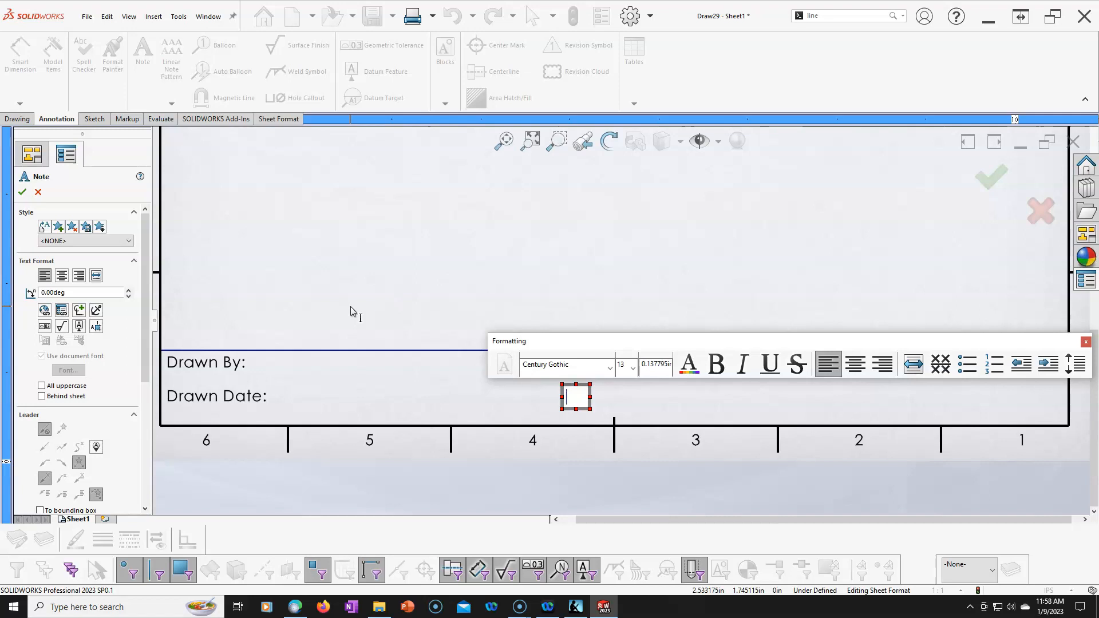
pyautogui.write('F')
pyautogui.press('BackSpace')
pyautogui.write('D')
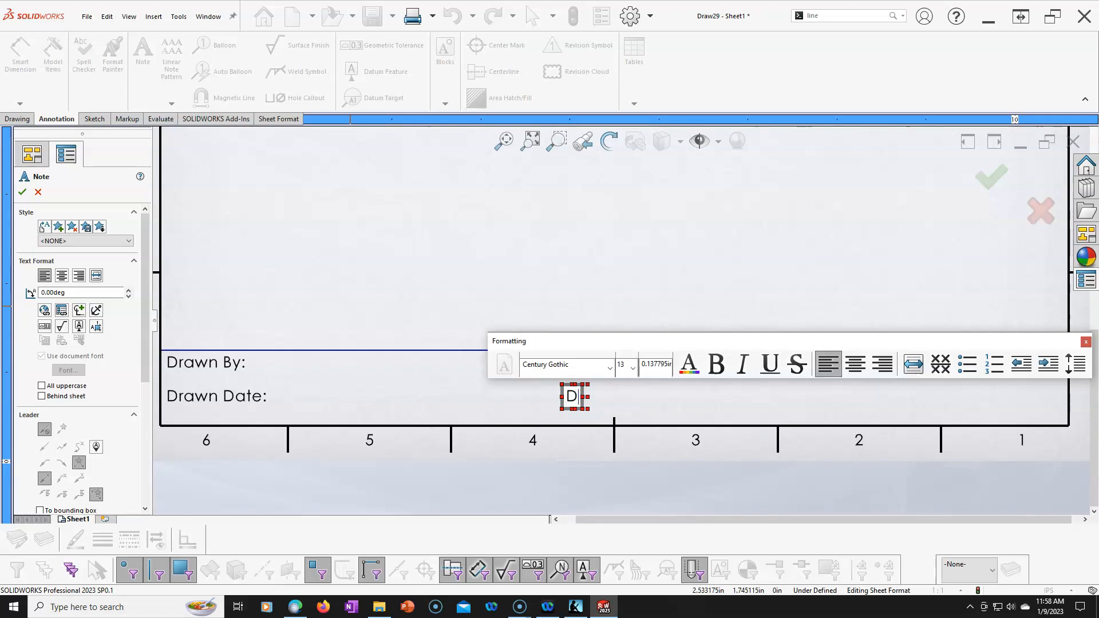
pyautogui.write('rawing ')
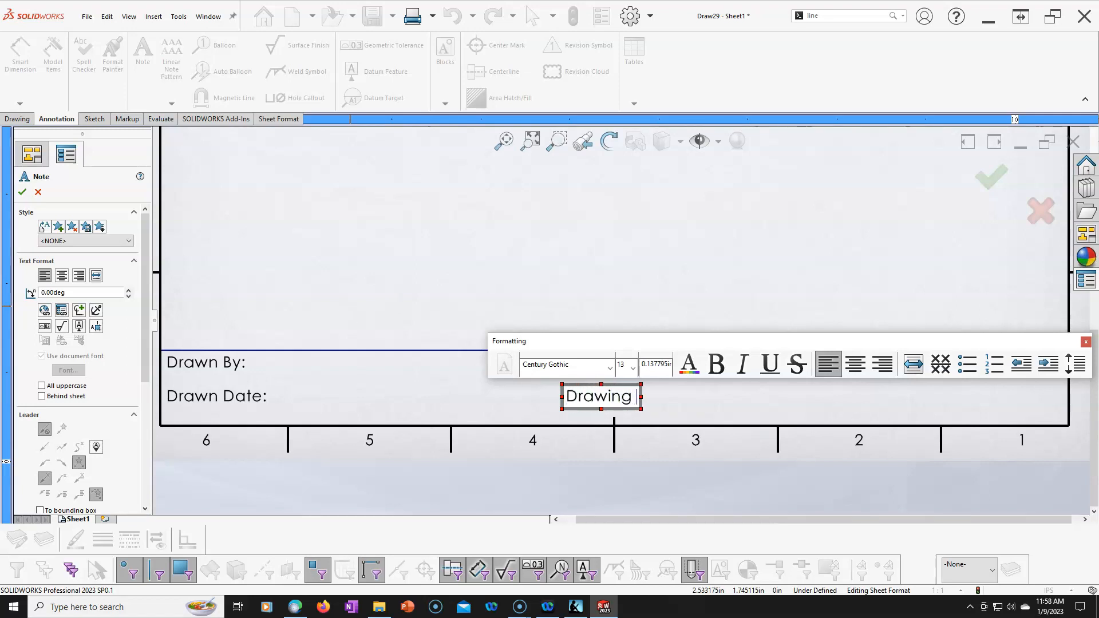
pyautogui.write('Name:')
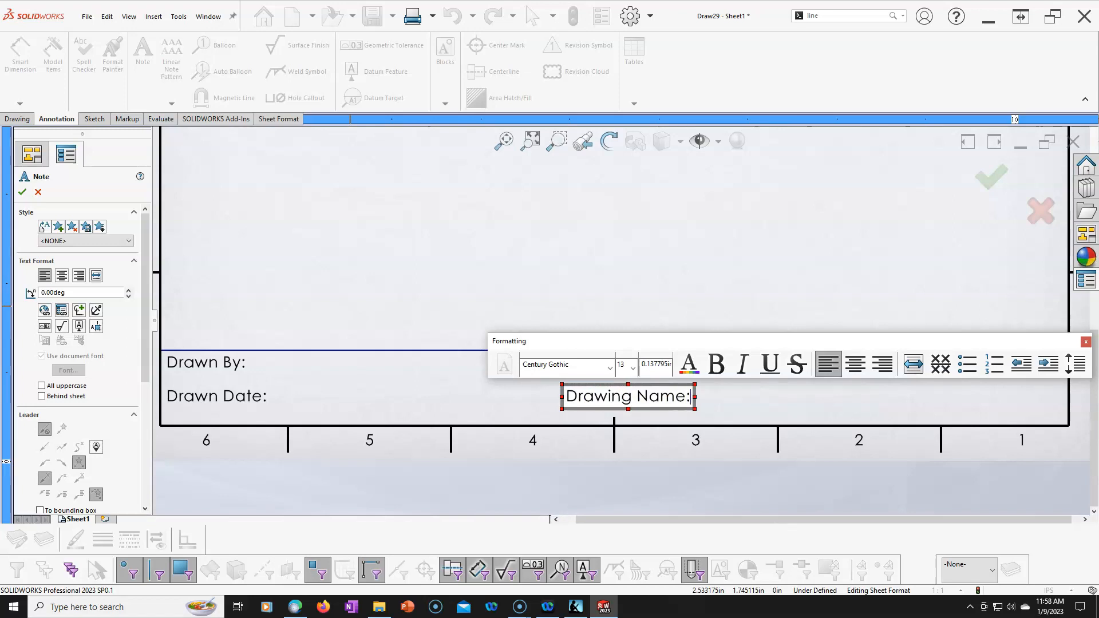
pyautogui.click(446, 256)
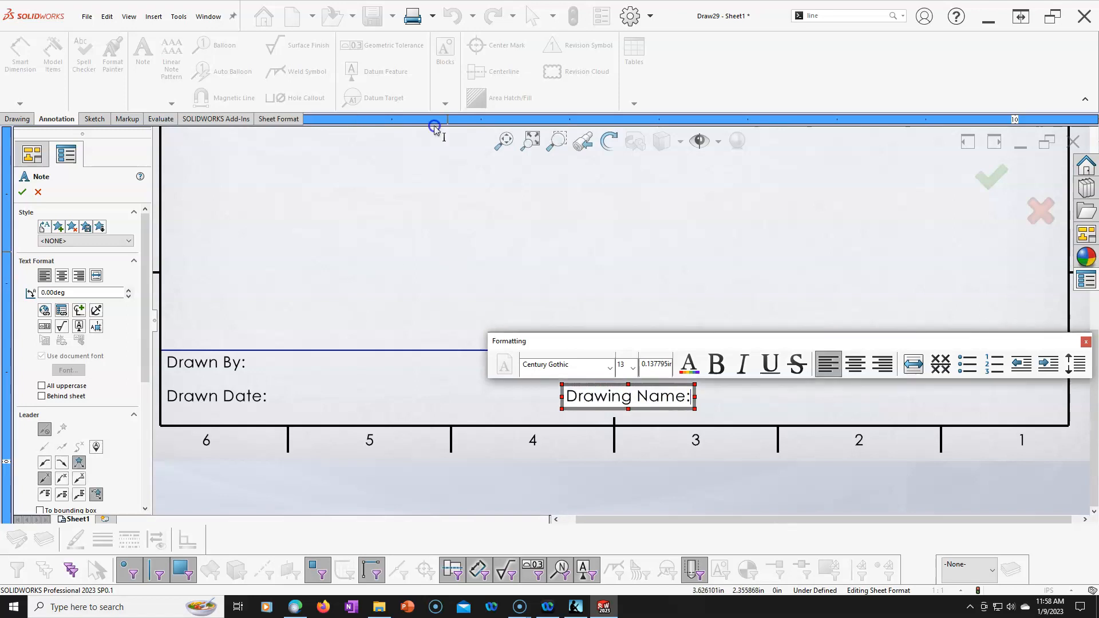
pyautogui.press('Escape')
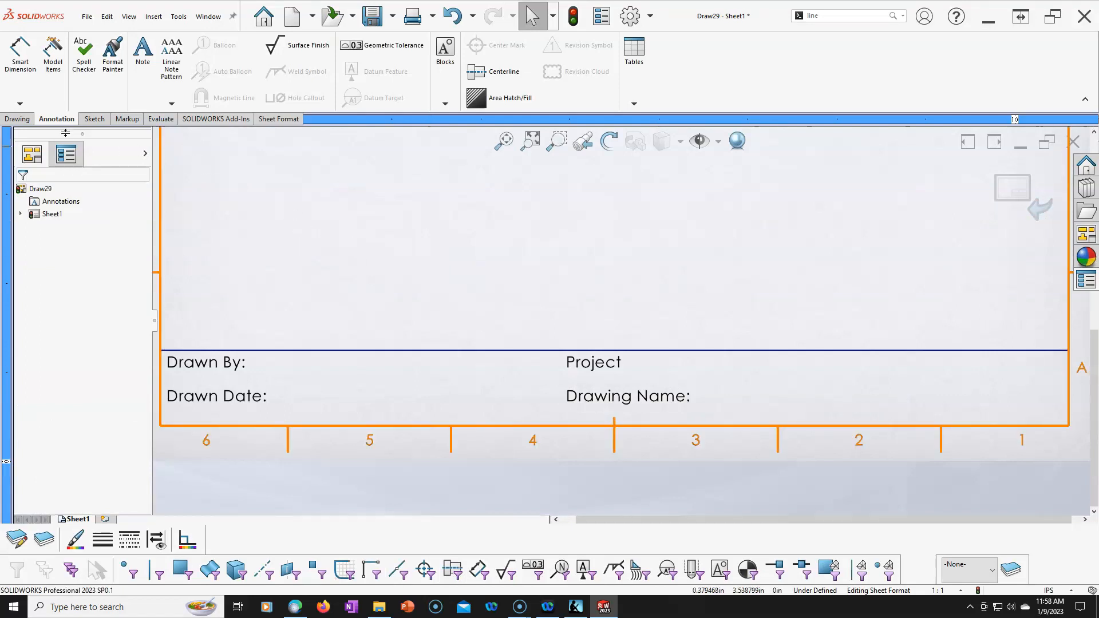
# - Place an empty note beside "Drawn By:" and widen its text box to most of the gap before "Project"
pyautogui.click(139, 58)
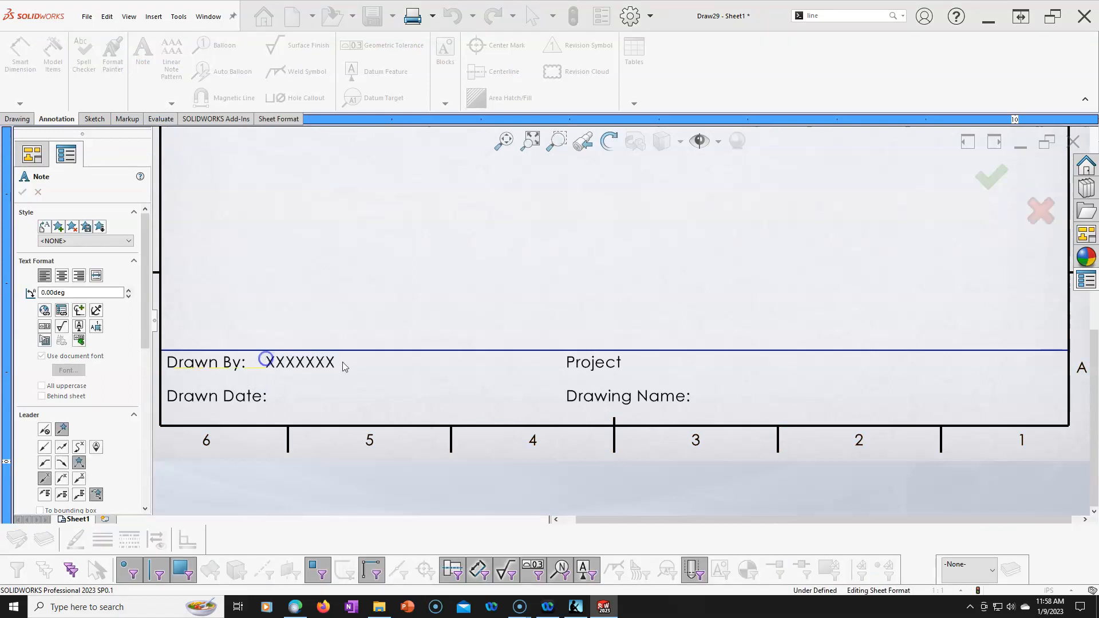
pyautogui.click(342, 362)
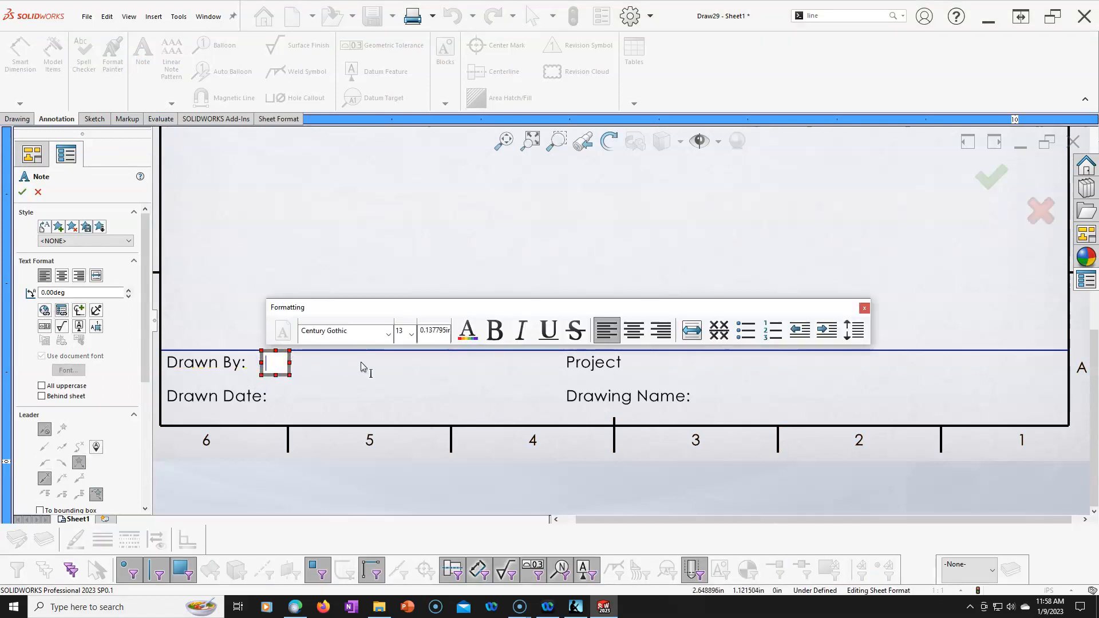
pyautogui.moveTo(290, 362); pyautogui.dragTo(496, 379)
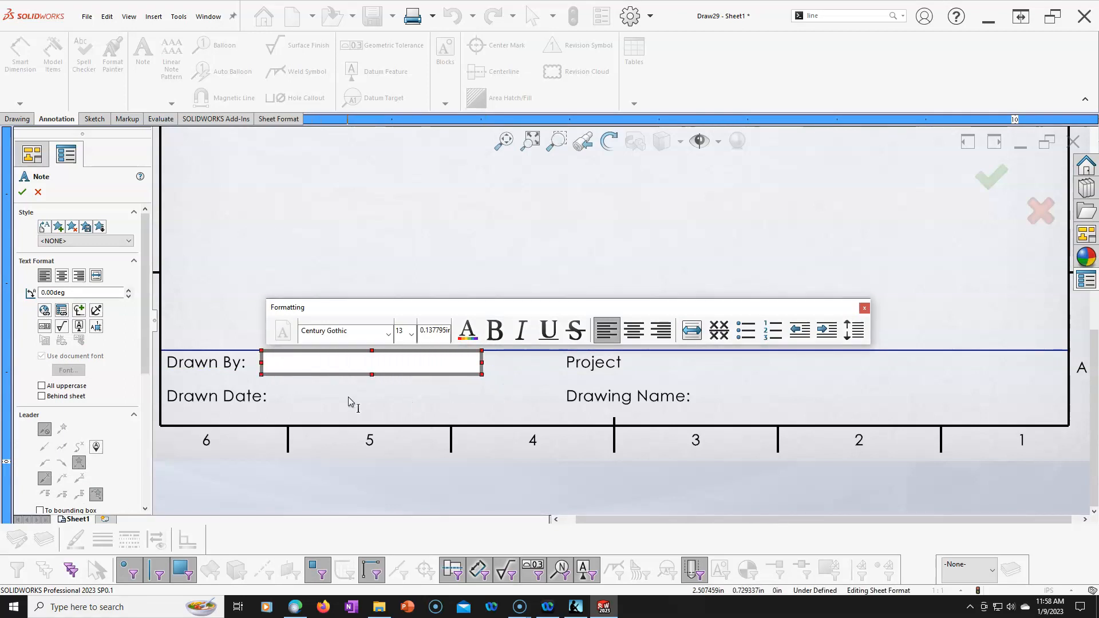
pyautogui.click(332, 389)
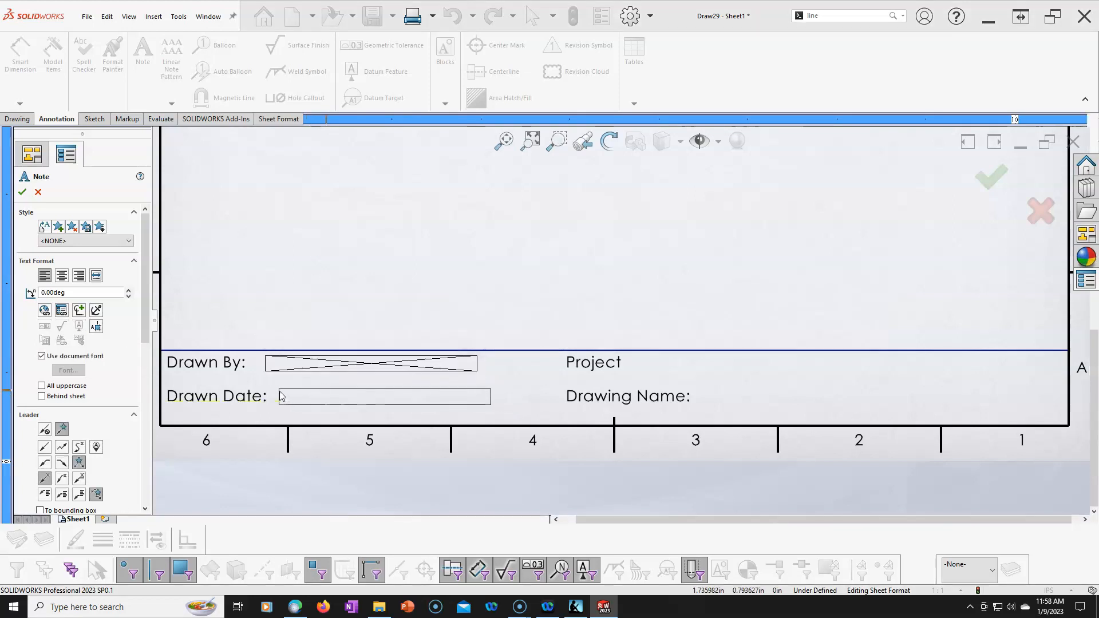
# - Place empty notes of the same width beside "Drawn Date:" and "Project", each level with its label
pyautogui.click(279, 396)
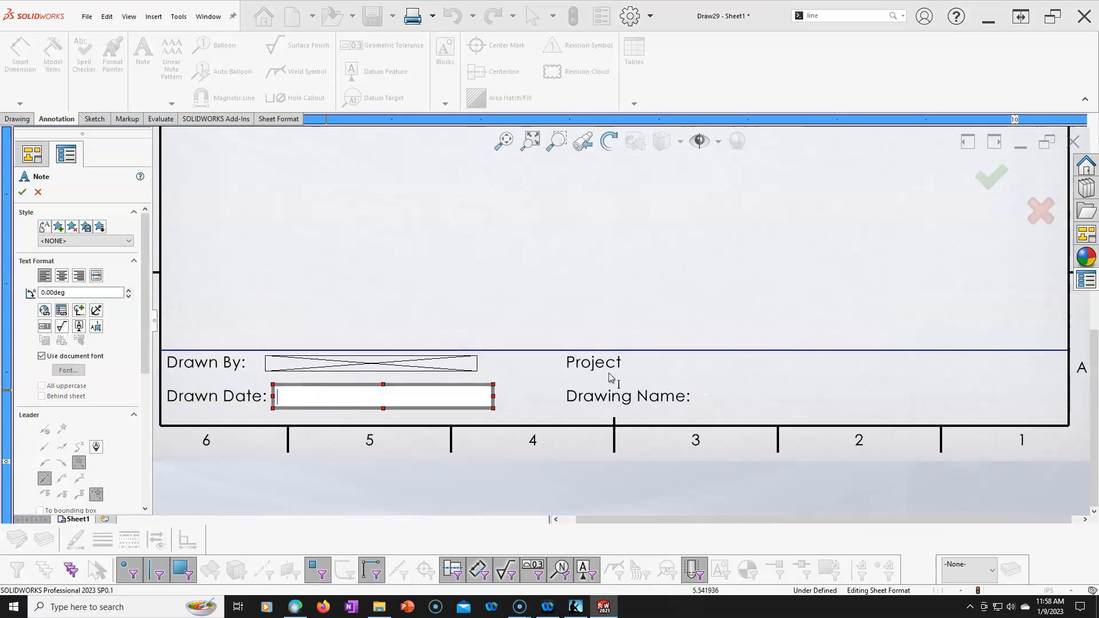
pyautogui.click(710, 403)
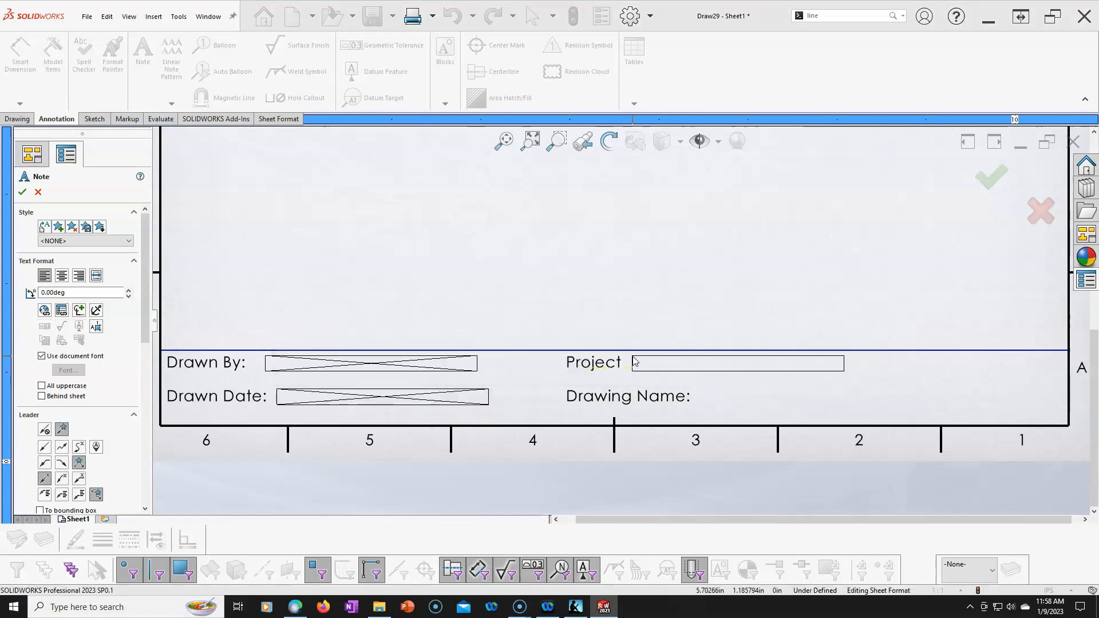
pyautogui.click(632, 360)
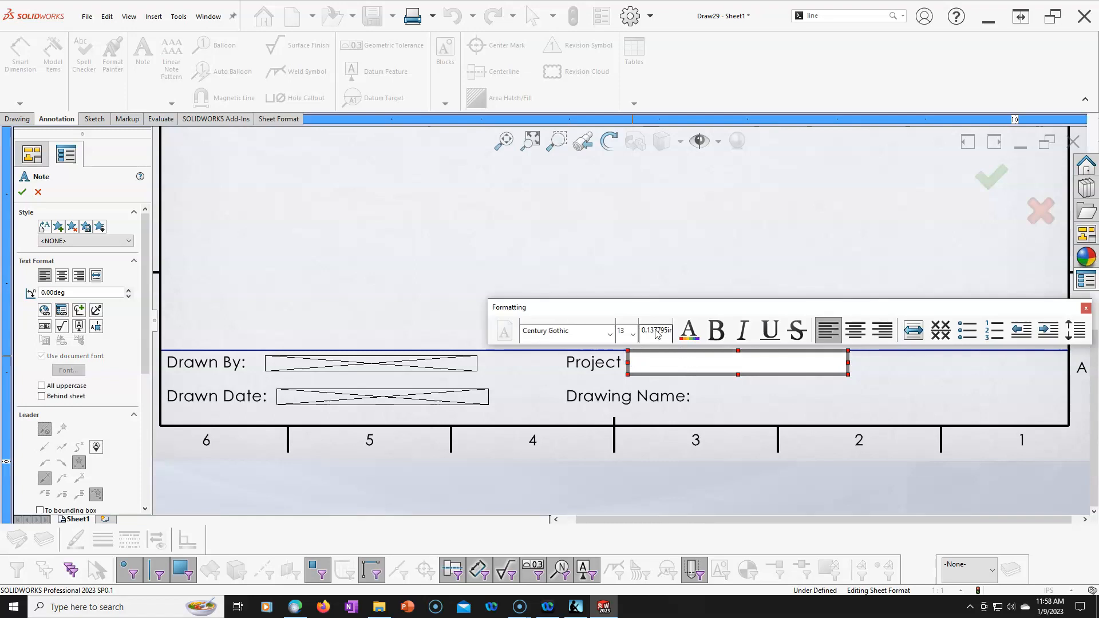
pyautogui.click(728, 395)
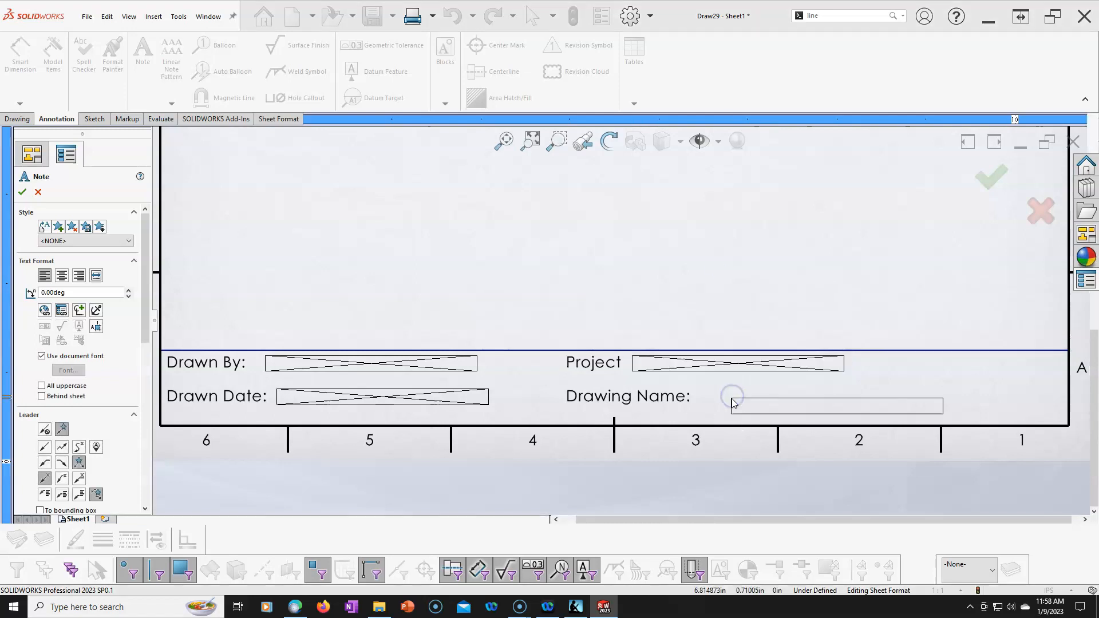
# - Place a note near "Drawing Name:" and link it to the current document's SW-File Name(File Name) property
pyautogui.click(722, 397)
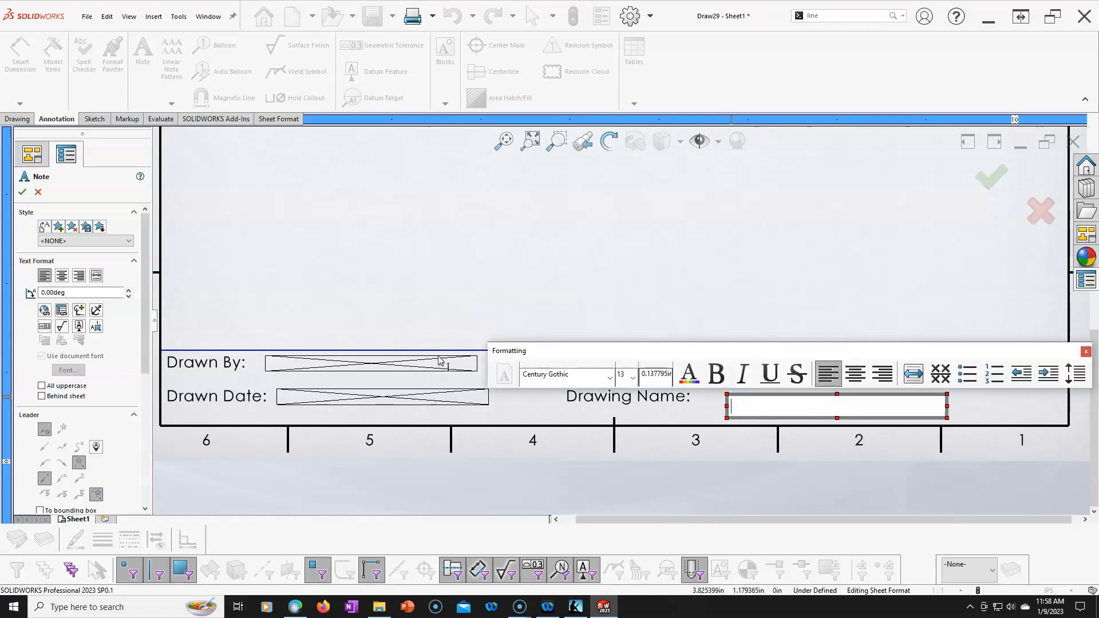
pyautogui.click(61, 311)
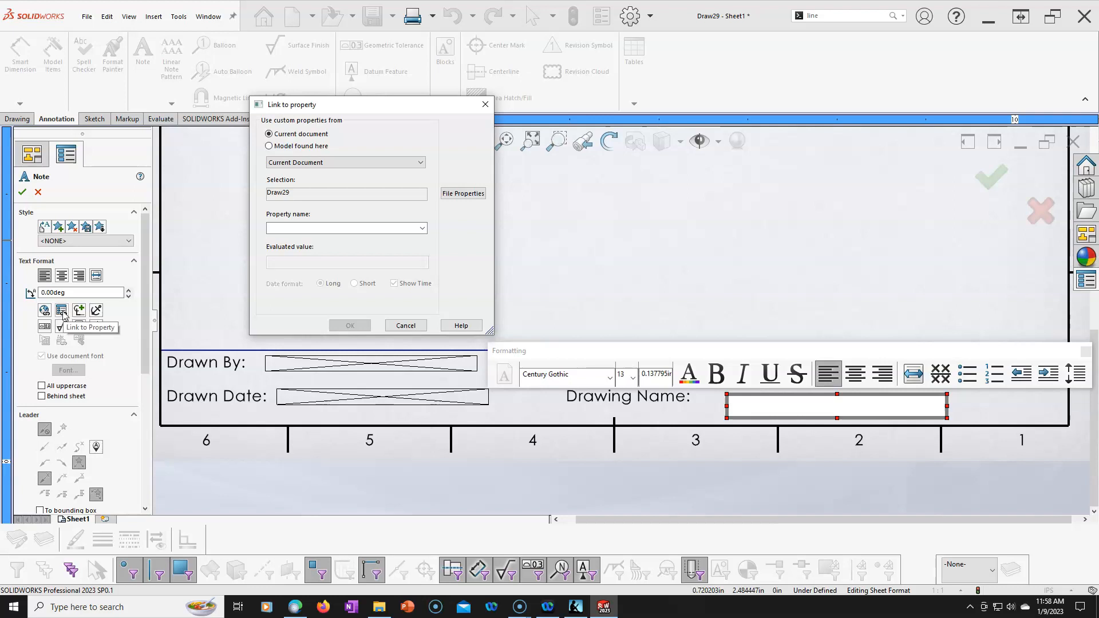
pyautogui.click(285, 147)
pyautogui.click(285, 135)
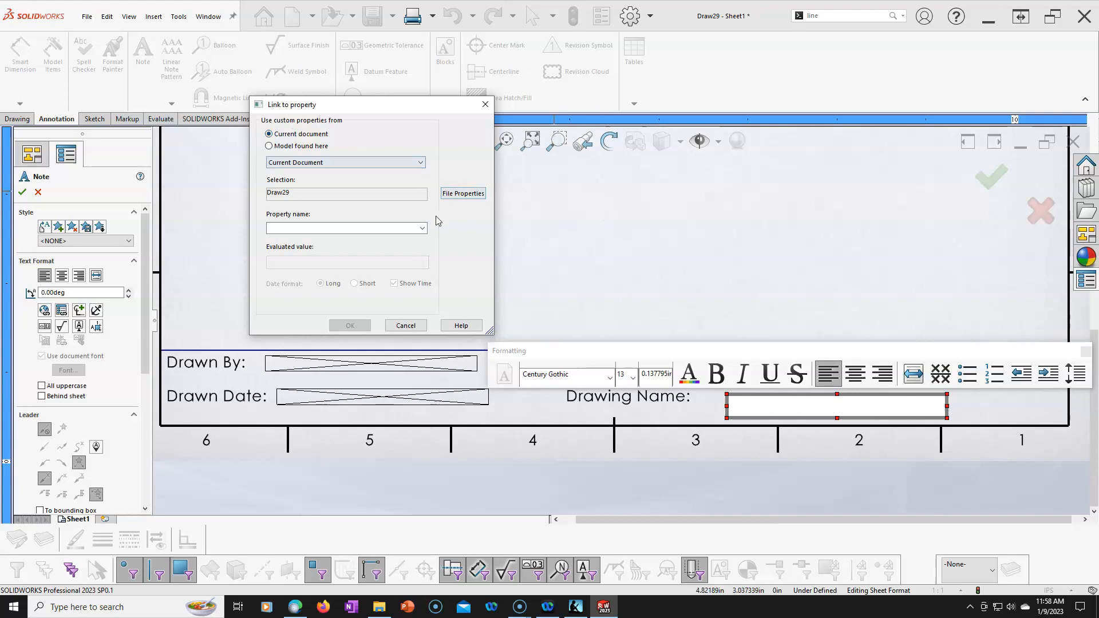
pyautogui.click(423, 229)
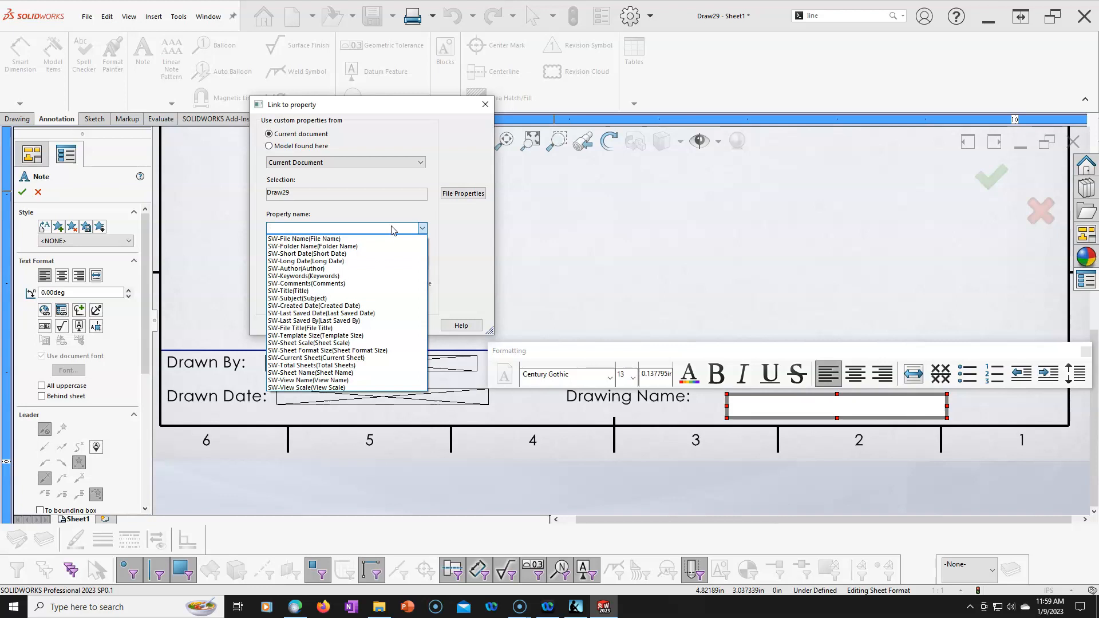
pyautogui.click(313, 239)
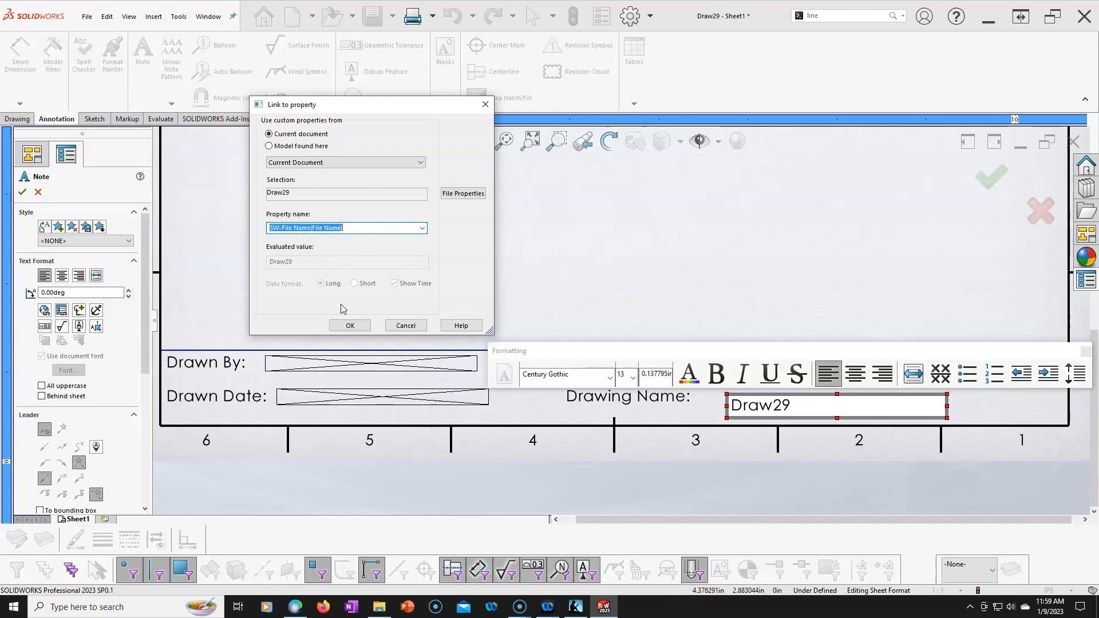
pyautogui.click(349, 325)
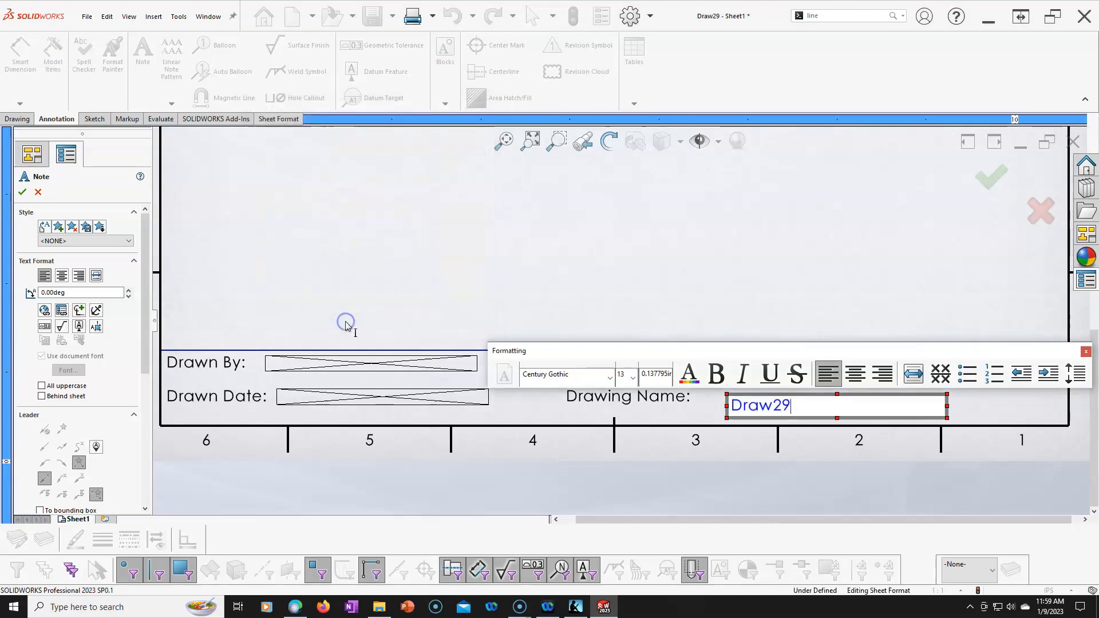
# - Finish adding notes and move the linked file name note directly beside "Drawing Name:", level with that label
pyautogui.moveTo(842, 350); pyautogui.dragTo(695, 250)
pyautogui.click(799, 195)
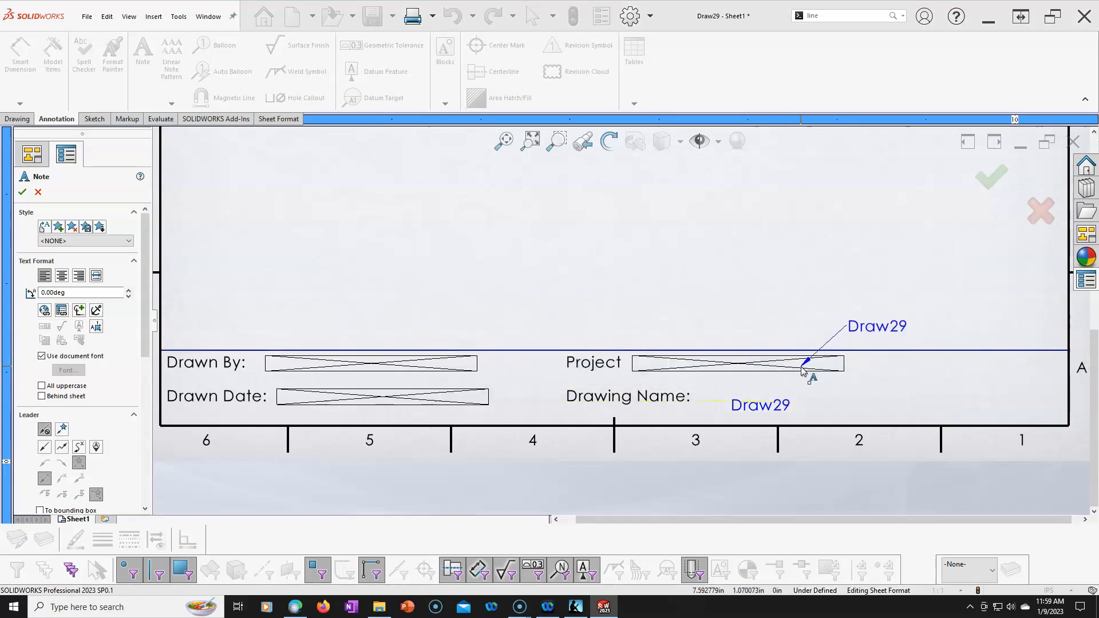
pyautogui.press('Escape')
pyautogui.moveTo(779, 407); pyautogui.dragTo(749, 401)
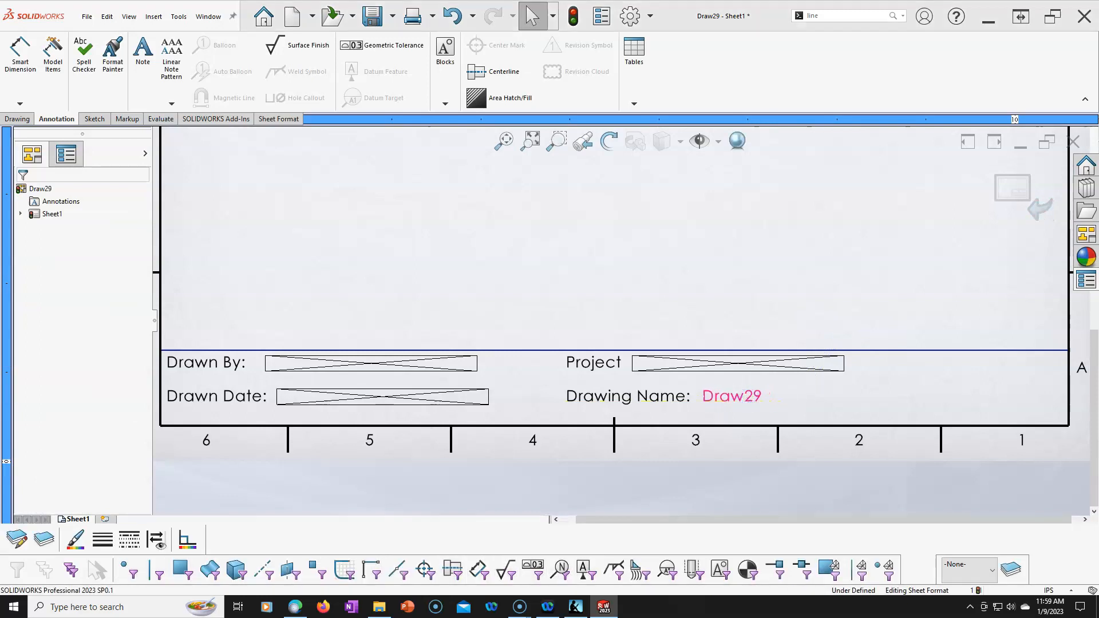
pyautogui.click(802, 287)
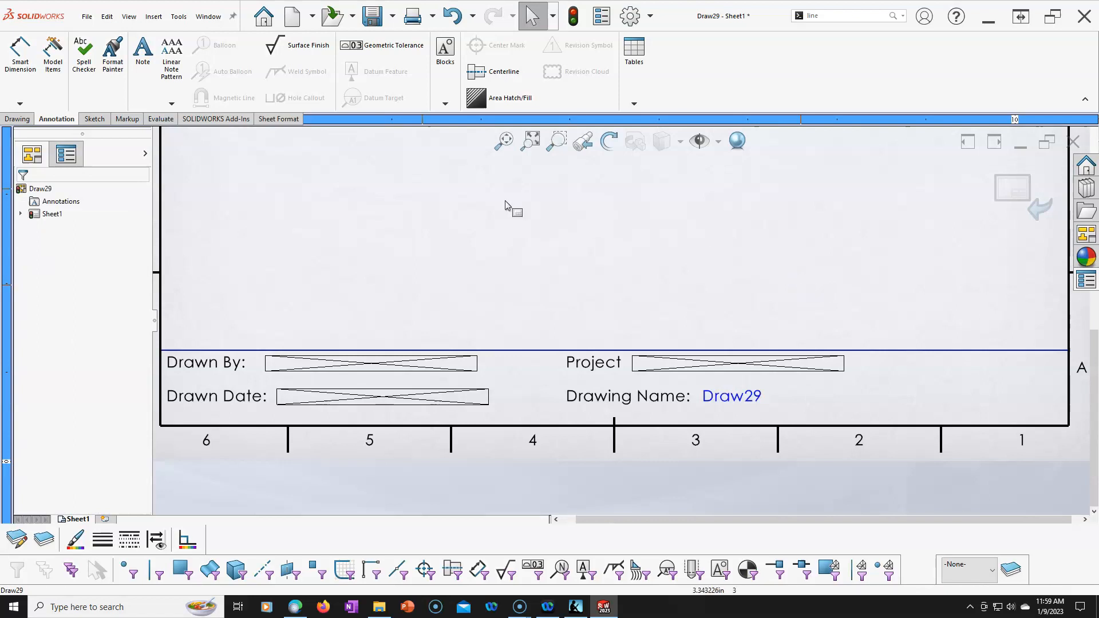
# - Place a note reading "REV" near the right border line, level with "Project"
pyautogui.click(144, 52)
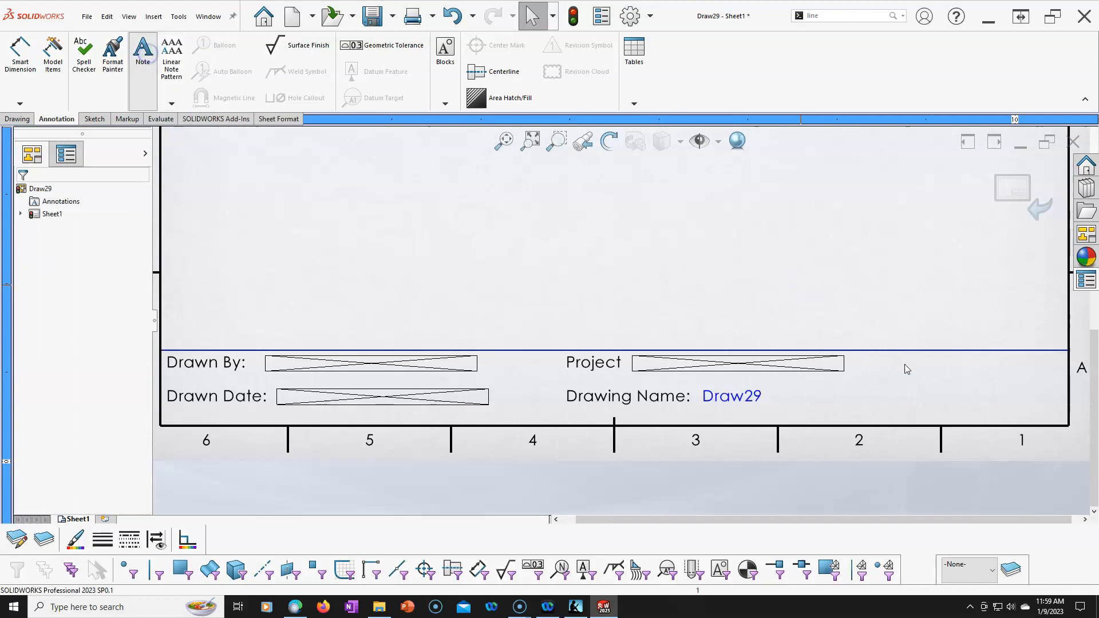
pyautogui.click(978, 361)
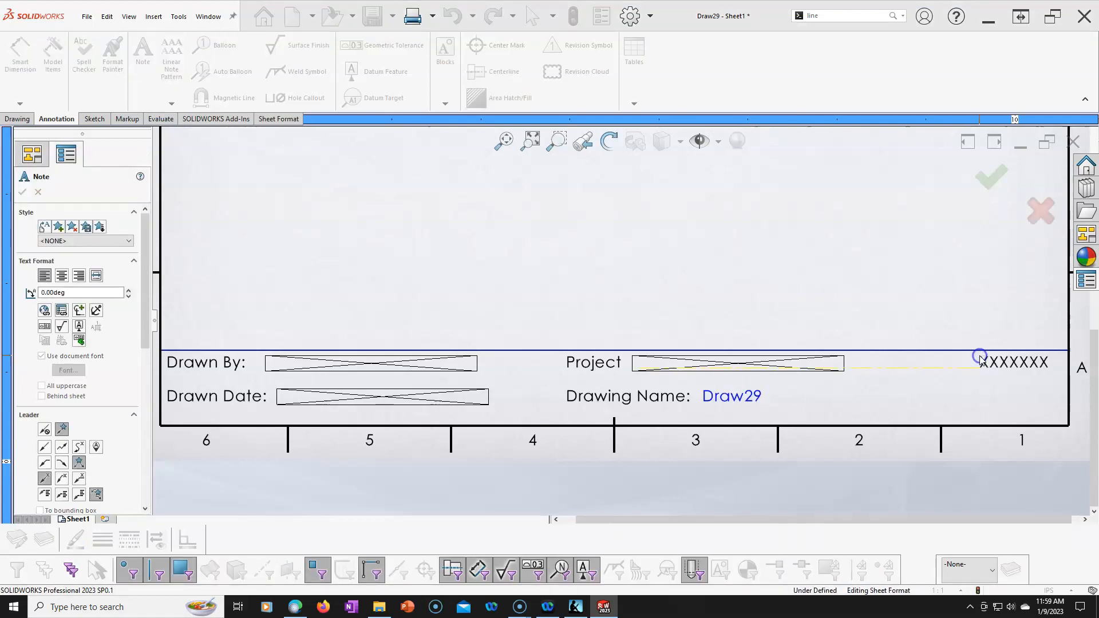
pyautogui.write('REV')
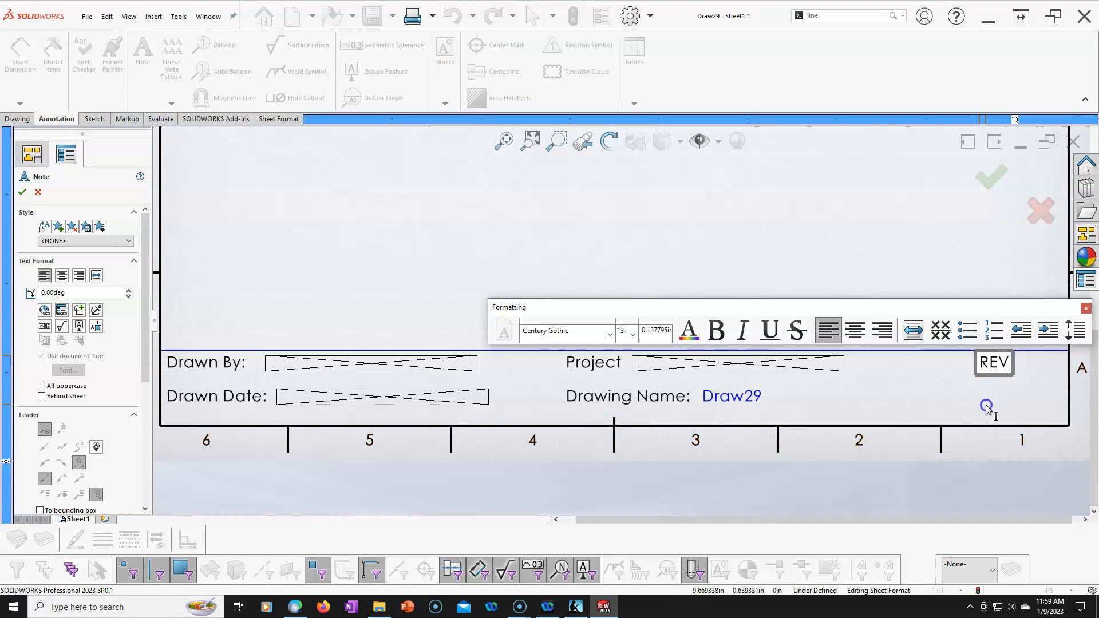
pyautogui.click(985, 407)
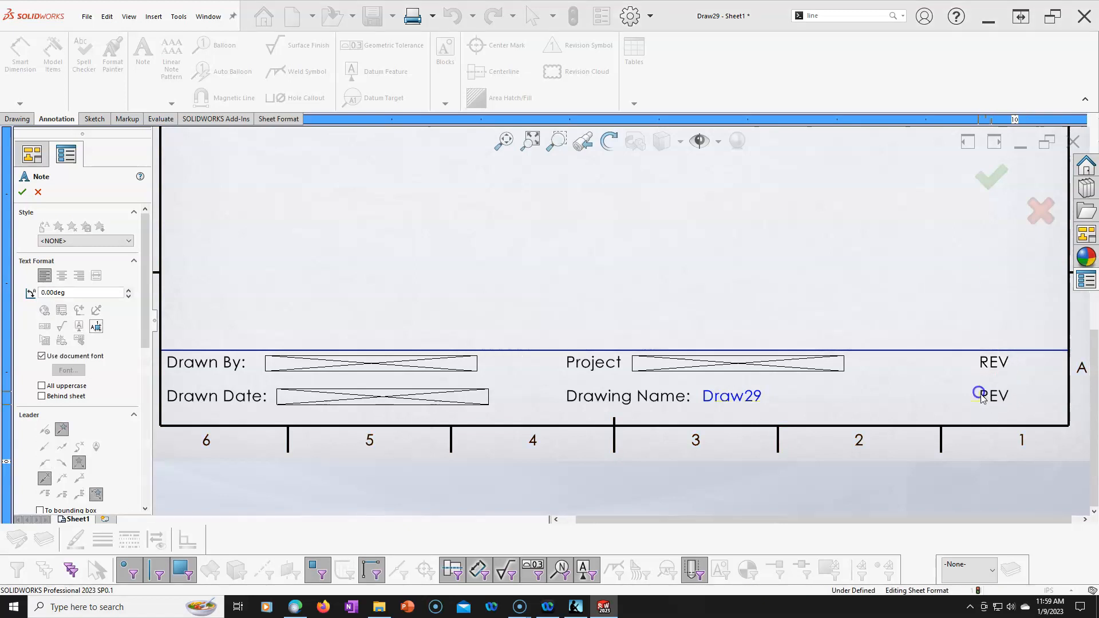
pyautogui.click(978, 395)
pyautogui.press('Delete')
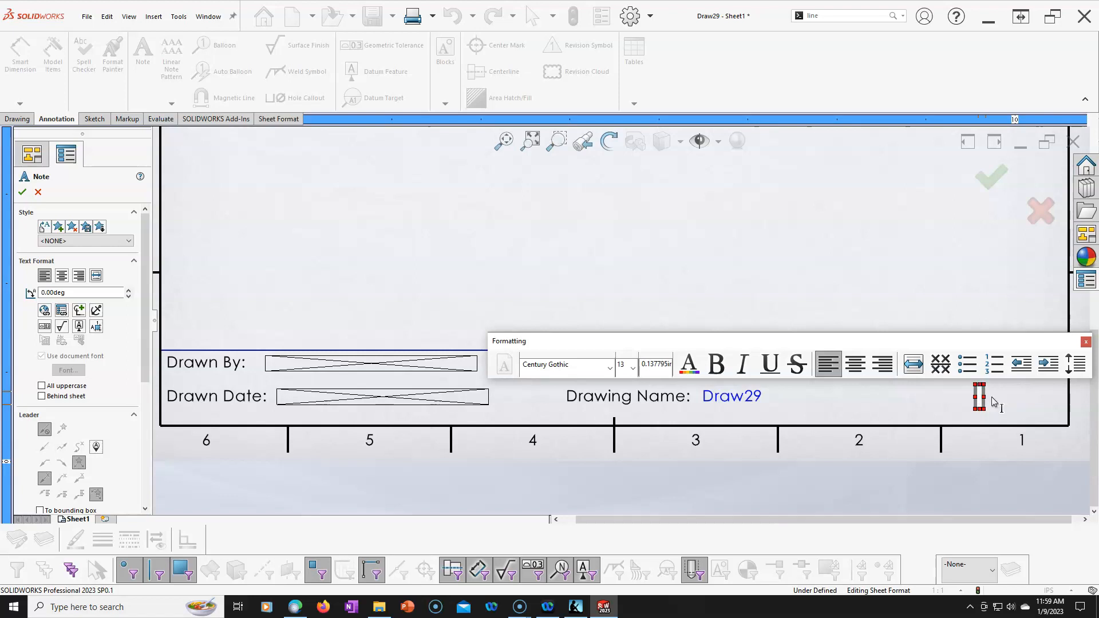
pyautogui.click(62, 311)
pyautogui.click(423, 229)
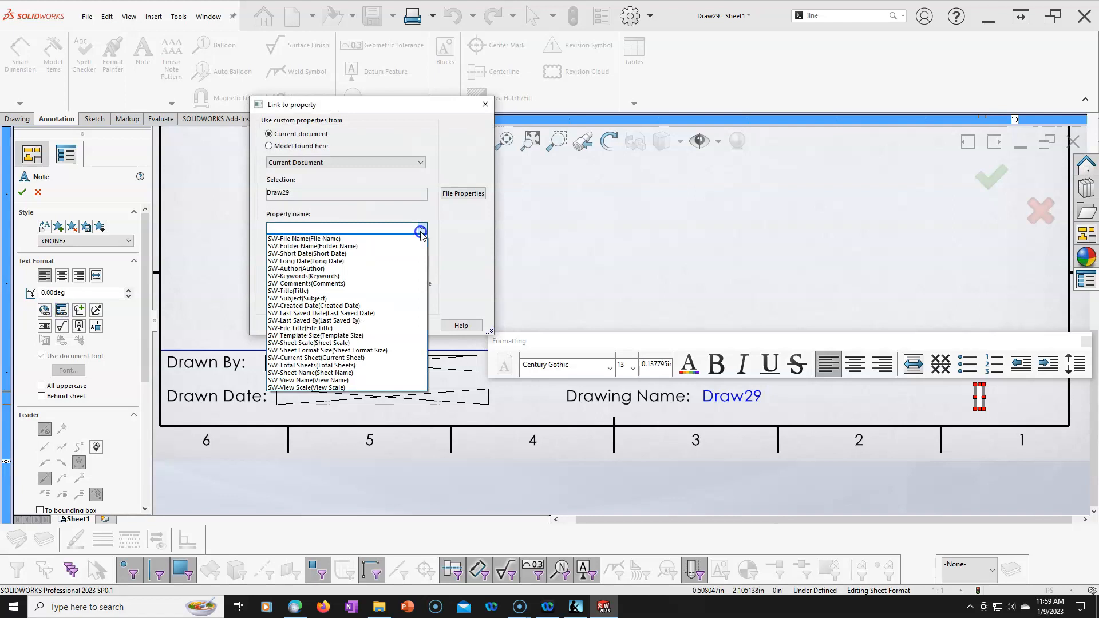
pyautogui.click(466, 257)
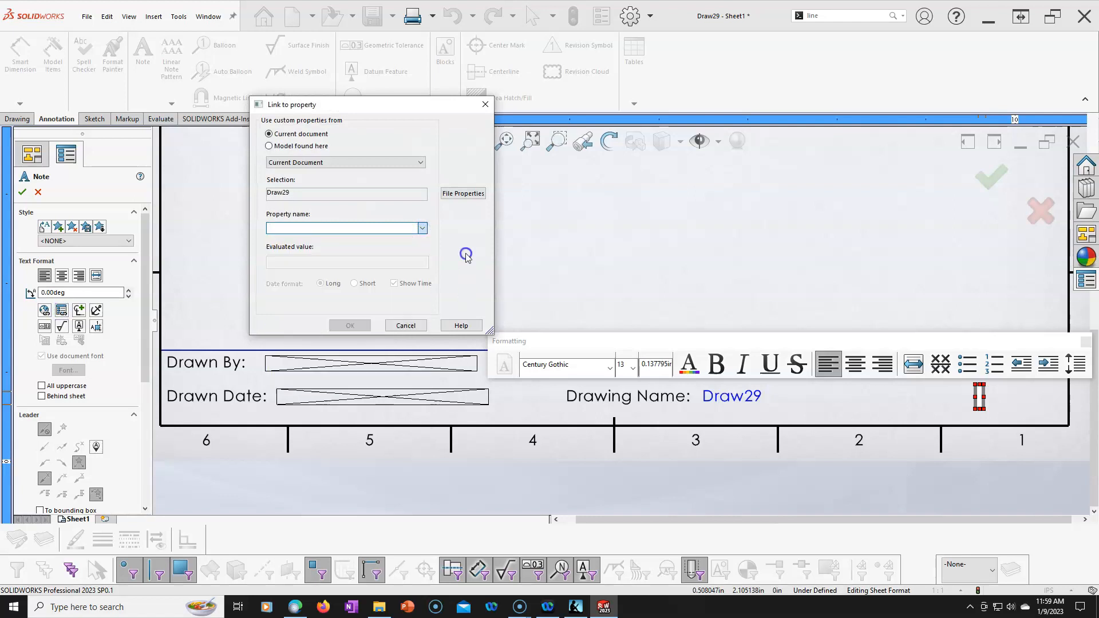
pyautogui.click(406, 325)
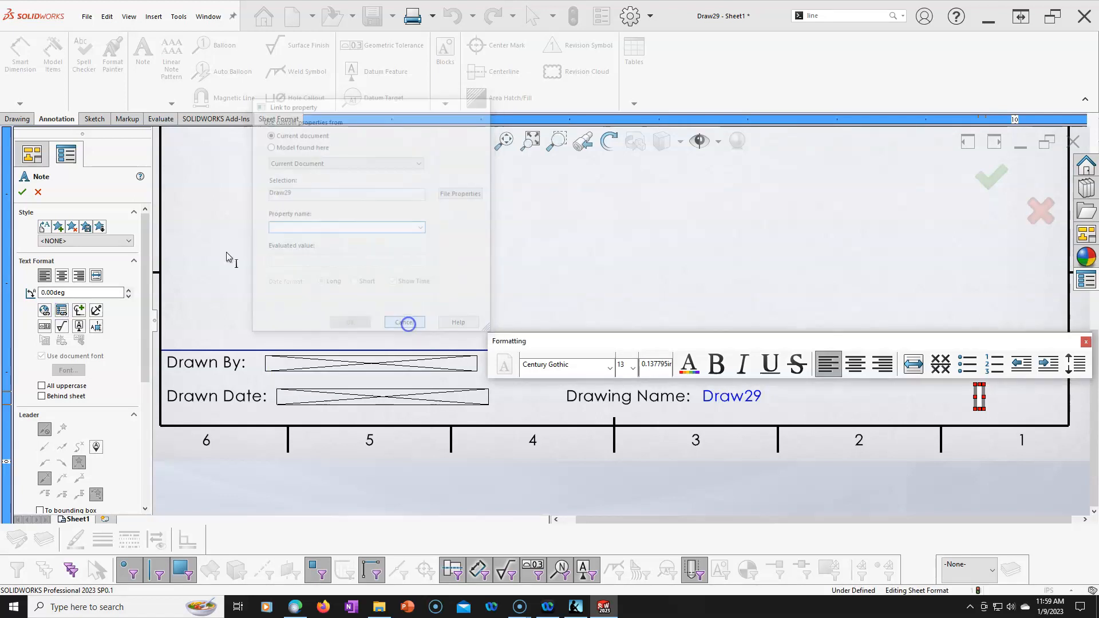
pyautogui.click(41, 193)
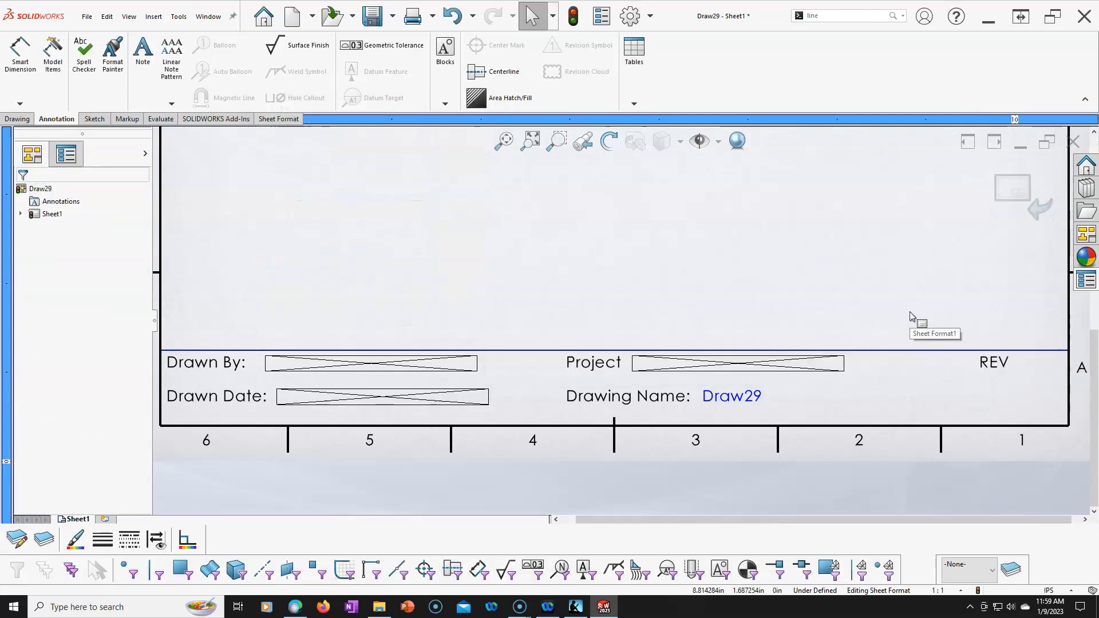
# - Move the "REV" note closer to the right border line, keeping it level with "Project"
pyautogui.moveTo(994, 363); pyautogui.dragTo(1031, 365)
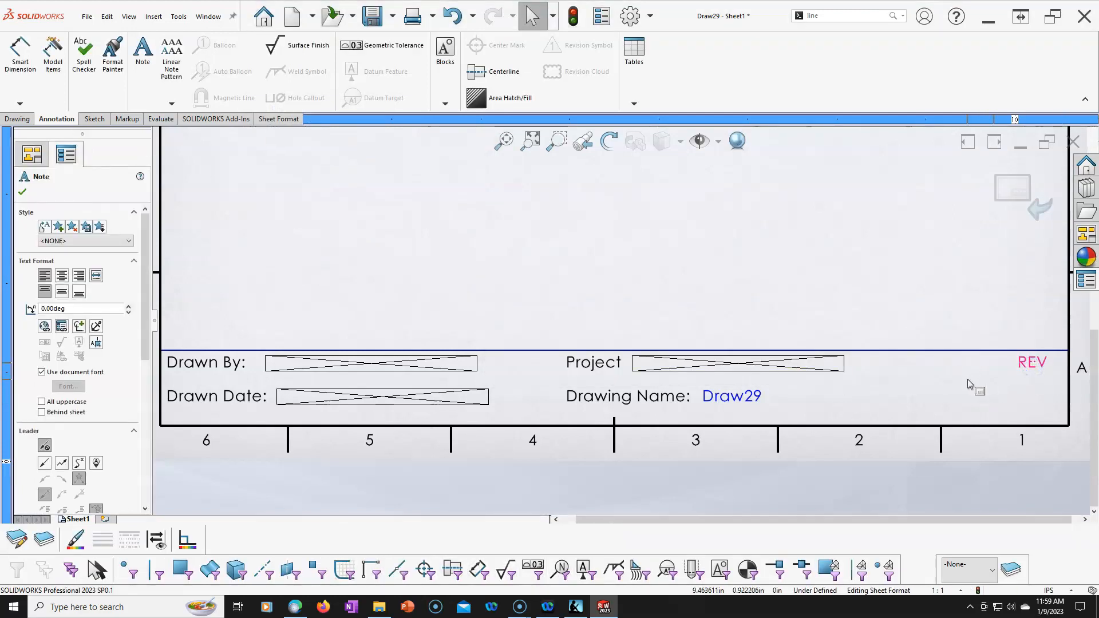
pyautogui.click(980, 385)
pyautogui.moveTo(929, 306); pyautogui.dragTo(1037, 452)
pyautogui.moveTo(1057, 314); pyautogui.dragTo(937, 445)
pyautogui.click(974, 399)
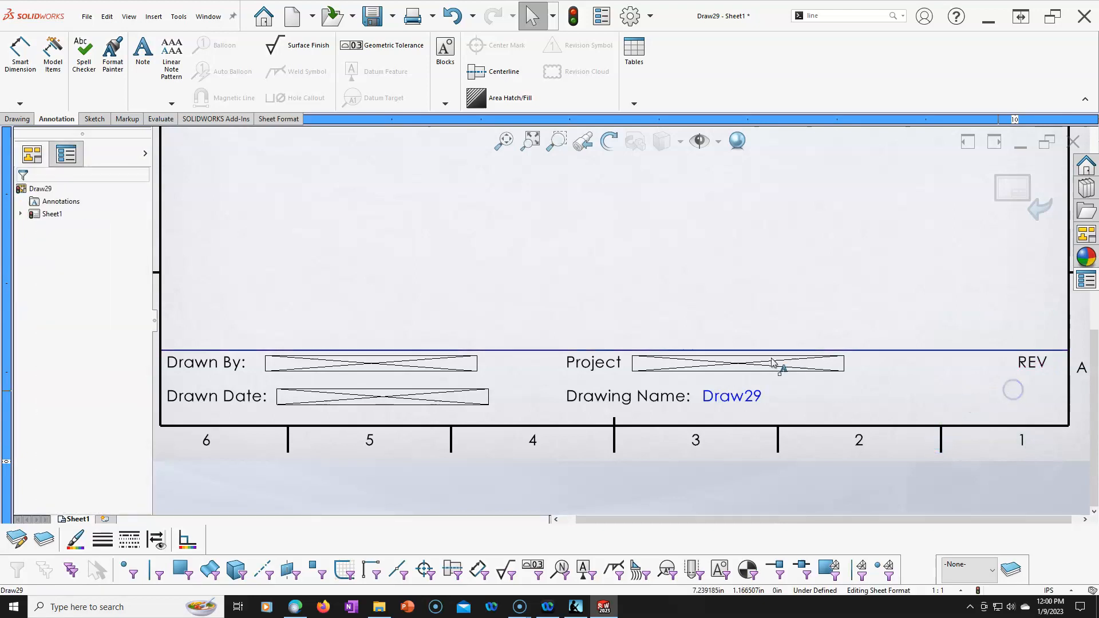
# - Leave sheet format editing and add a custom text property Revision with the value A to the drawing's file properties
pyautogui.click(1003, 191)
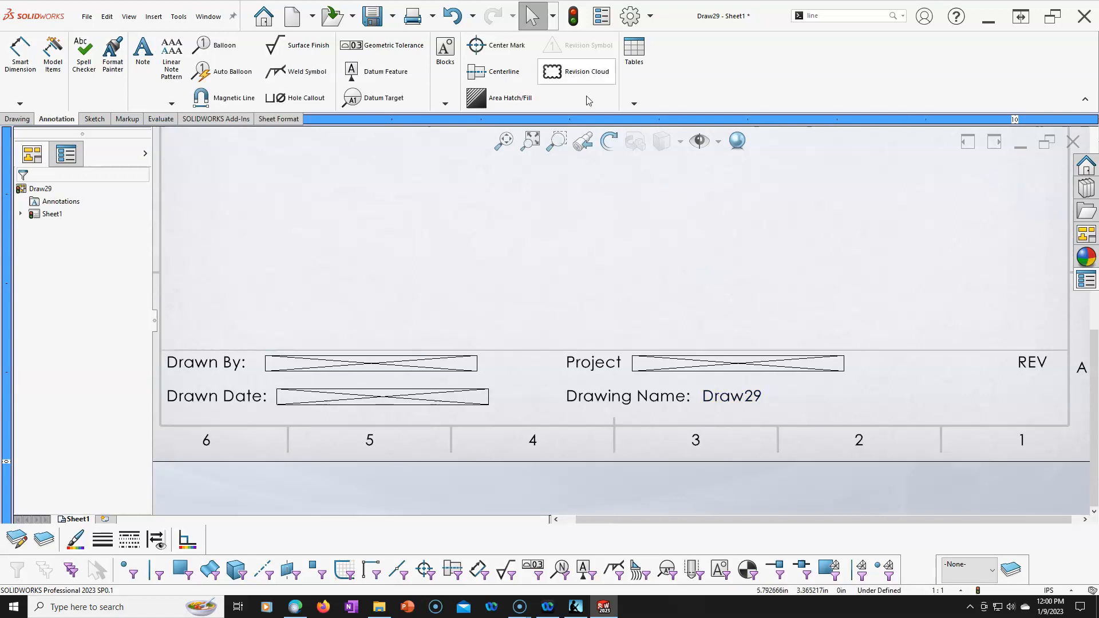
pyautogui.click(601, 16)
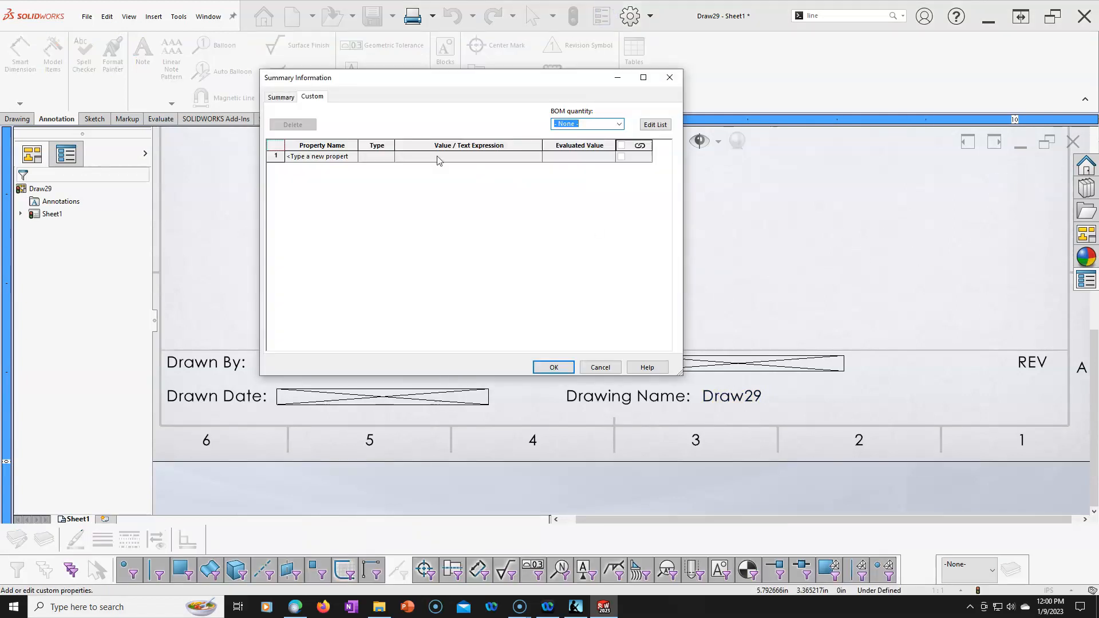
pyautogui.click(349, 158)
pyautogui.click(353, 157)
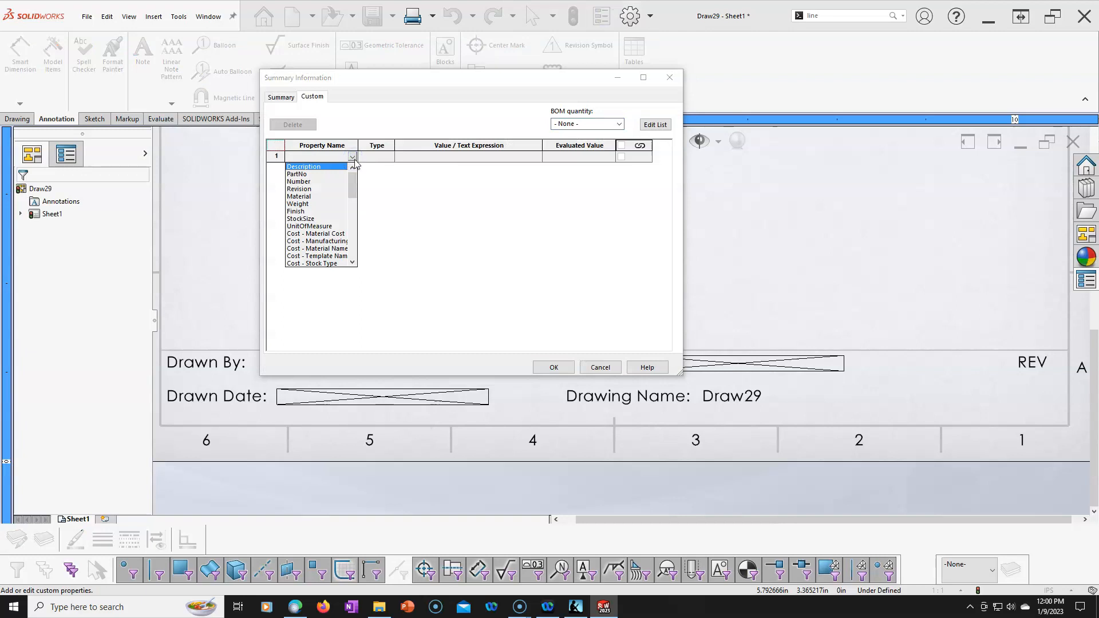
pyautogui.click(298, 189)
pyautogui.click(434, 158)
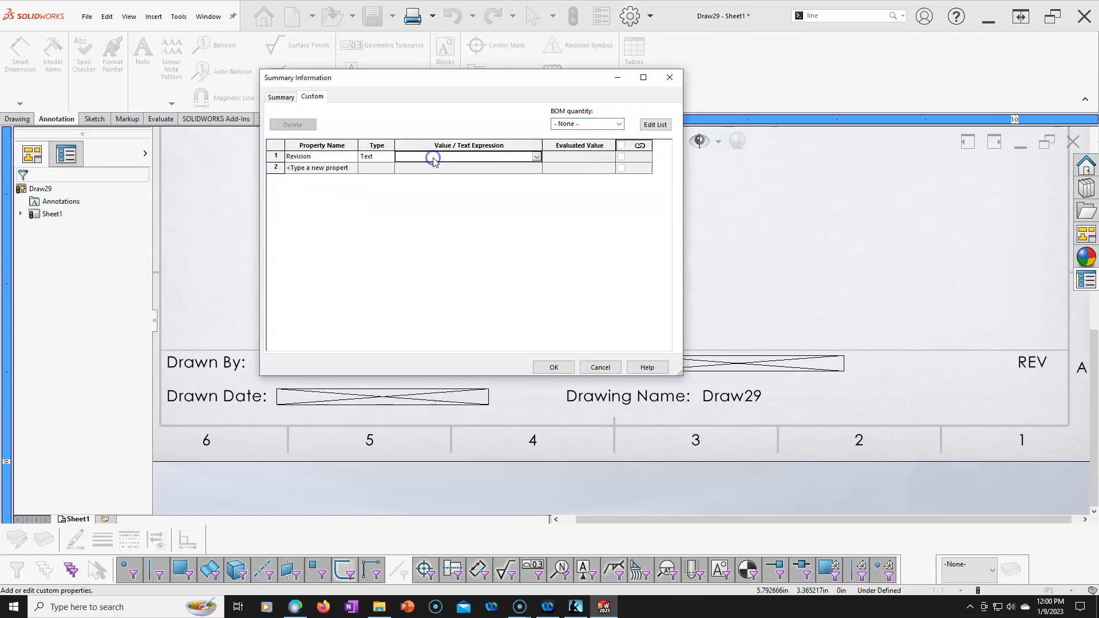
pyautogui.write('A')
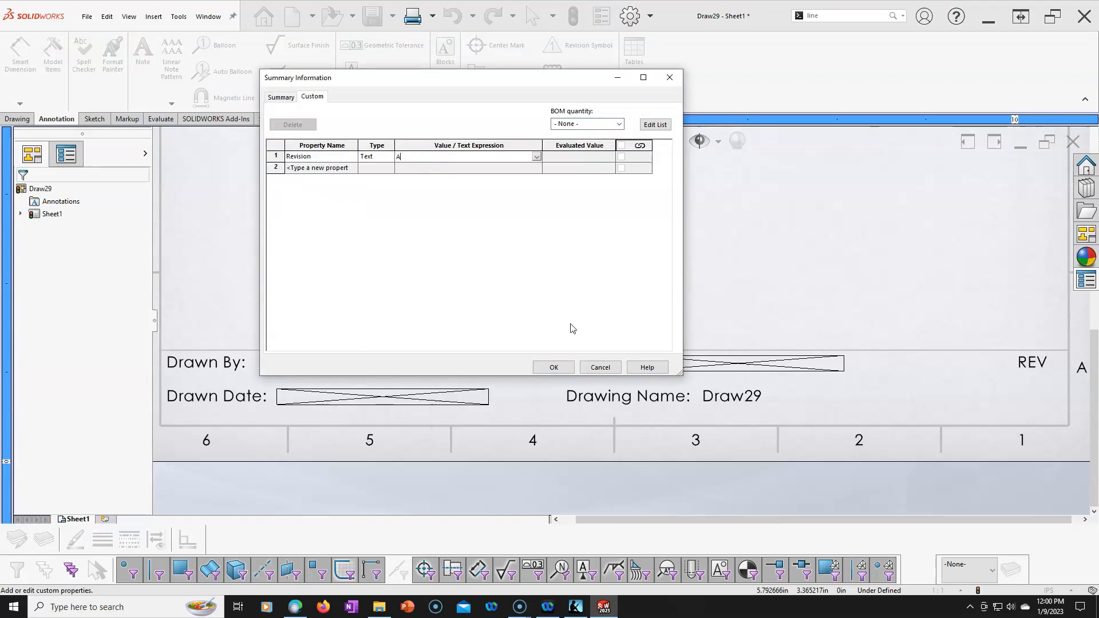
pyautogui.click(554, 368)
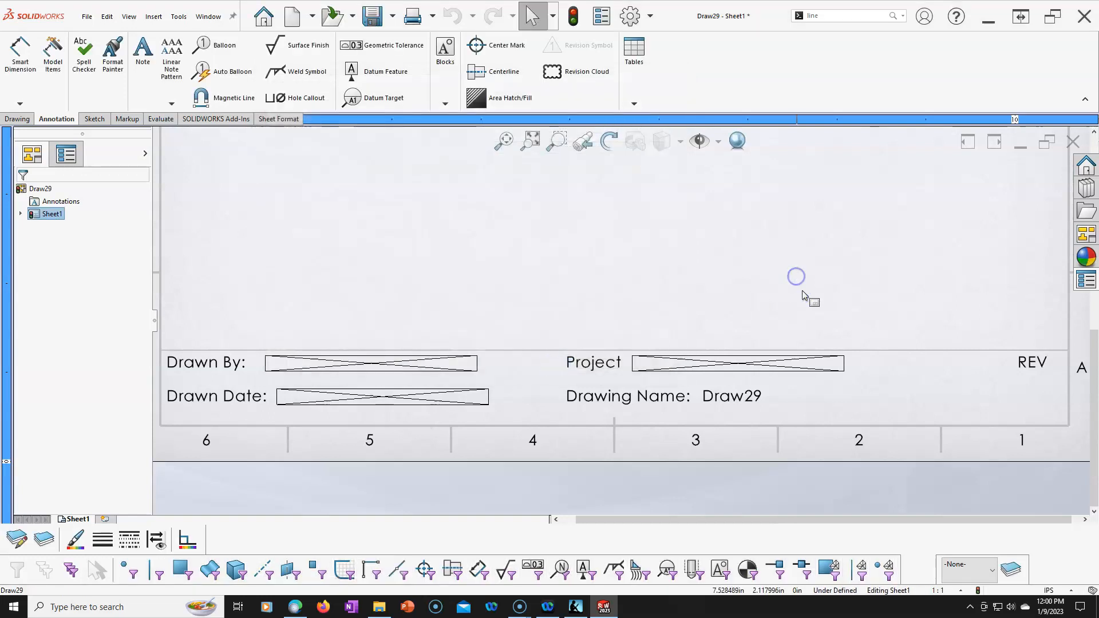
pyautogui.click(992, 396)
pyautogui.click(986, 388)
pyautogui.click(980, 385)
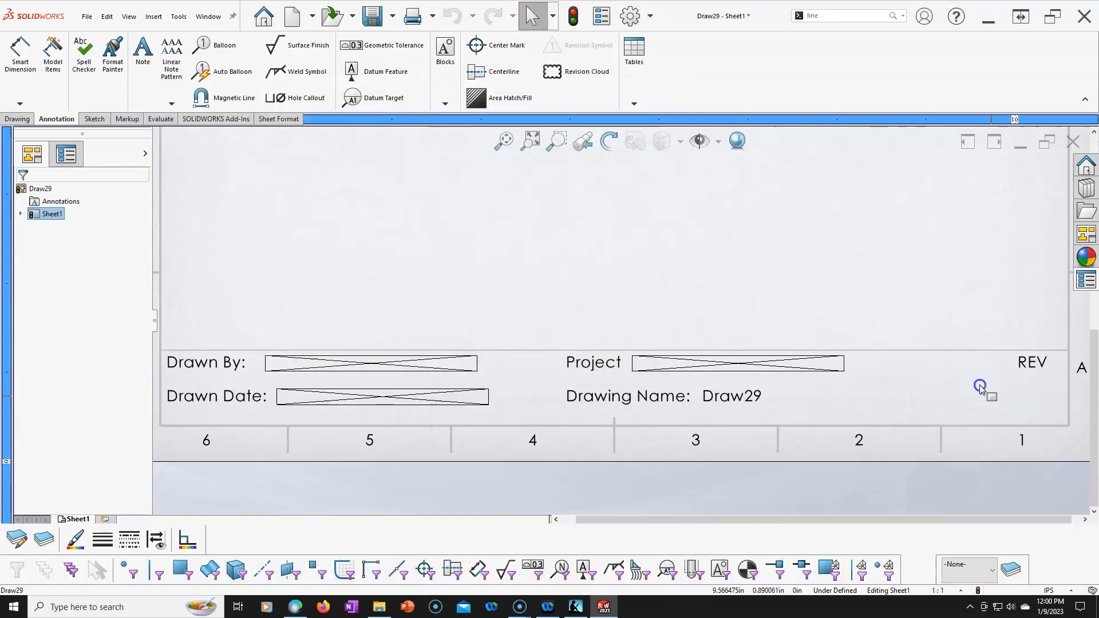
pyautogui.moveTo(716, 233); pyautogui.dragTo(1070, 485)
# - Reopen the sheet format for editing, place a note near "REV" and link it to the current document's Revision property
pyautogui.rightClick(839, 249)
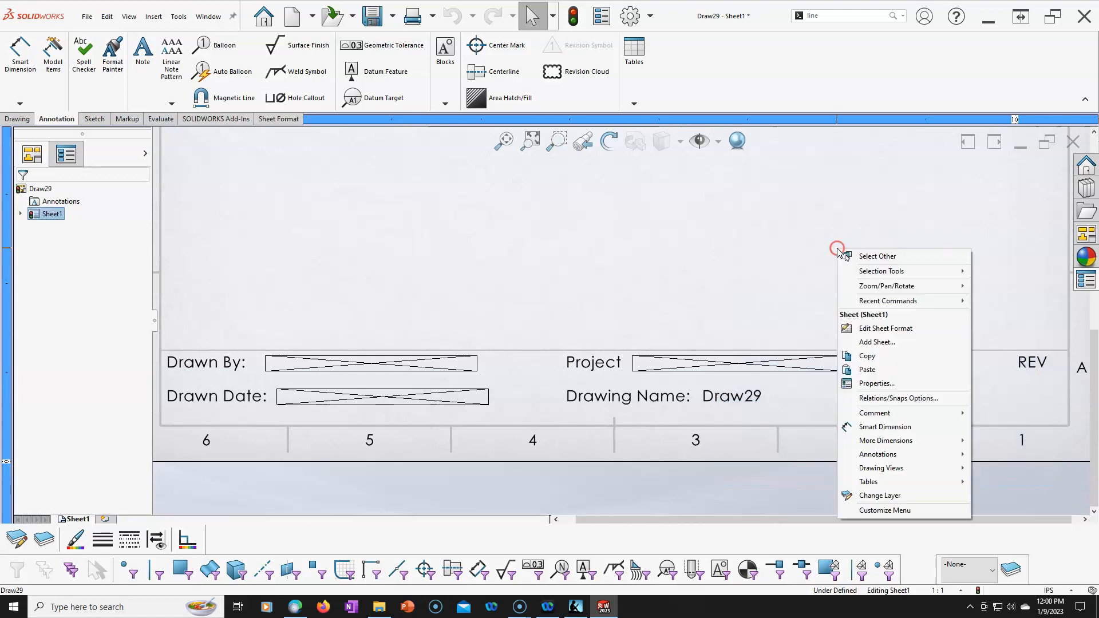
pyautogui.click(908, 325)
pyautogui.moveTo(832, 258); pyautogui.dragTo(1068, 456)
pyautogui.moveTo(978, 390); pyautogui.dragTo(916, 396)
pyautogui.click(143, 50)
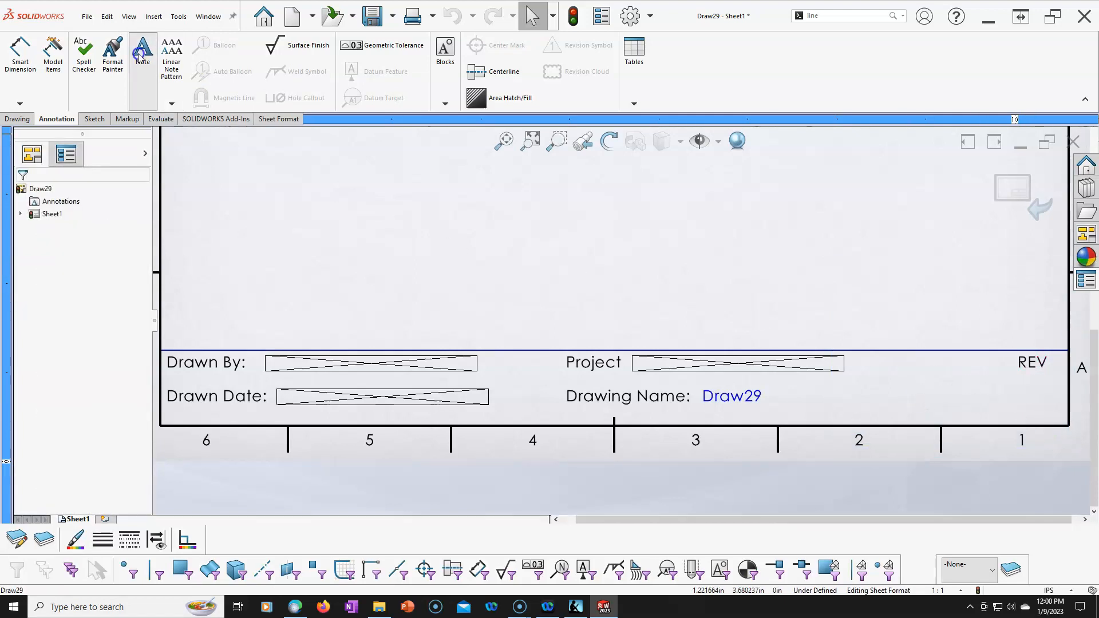
pyautogui.click(966, 382)
pyautogui.click(976, 395)
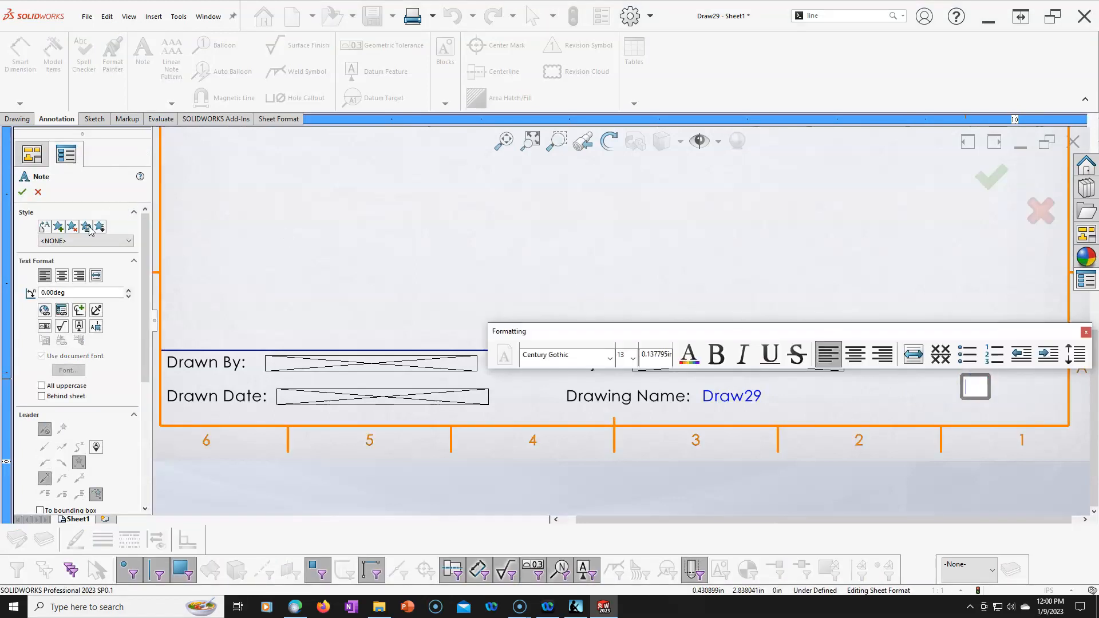
pyautogui.click(61, 312)
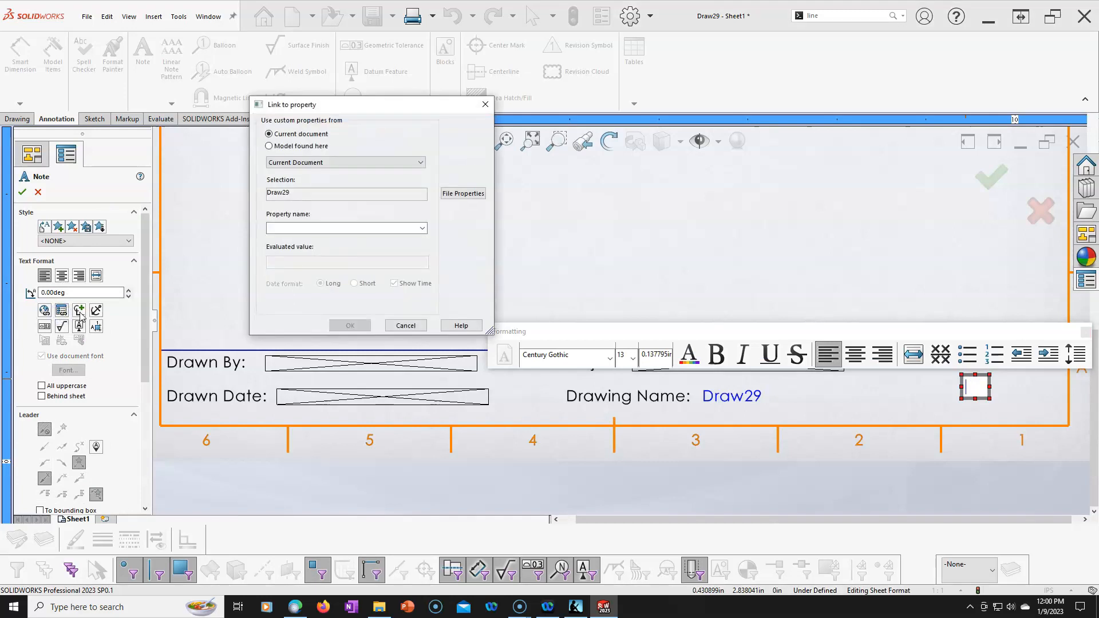
pyautogui.click(421, 227)
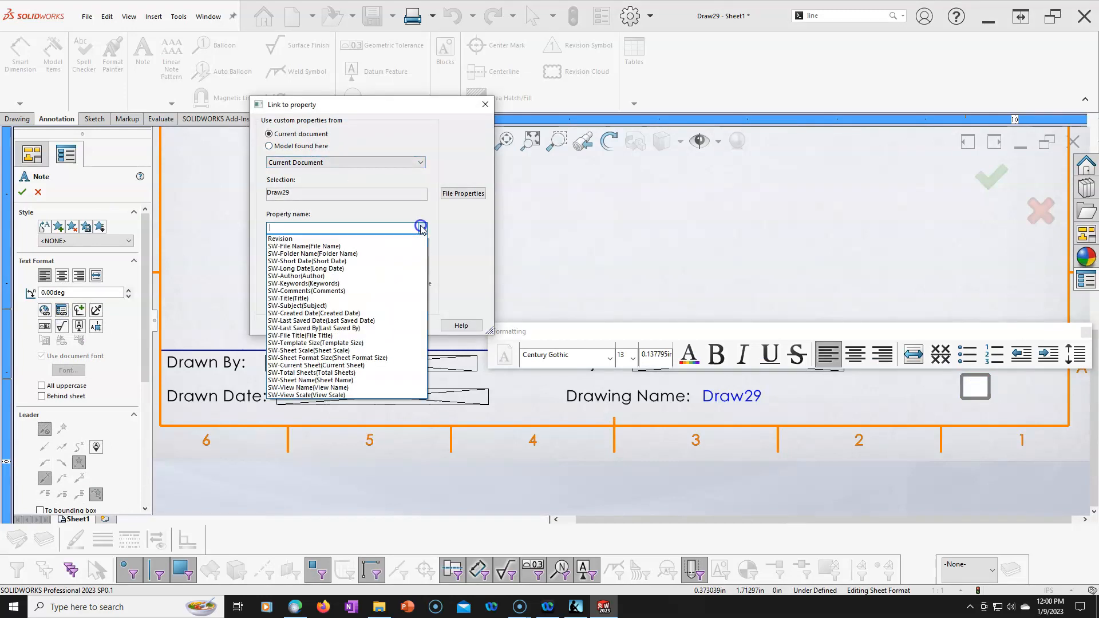
pyautogui.click(298, 238)
pyautogui.click(350, 323)
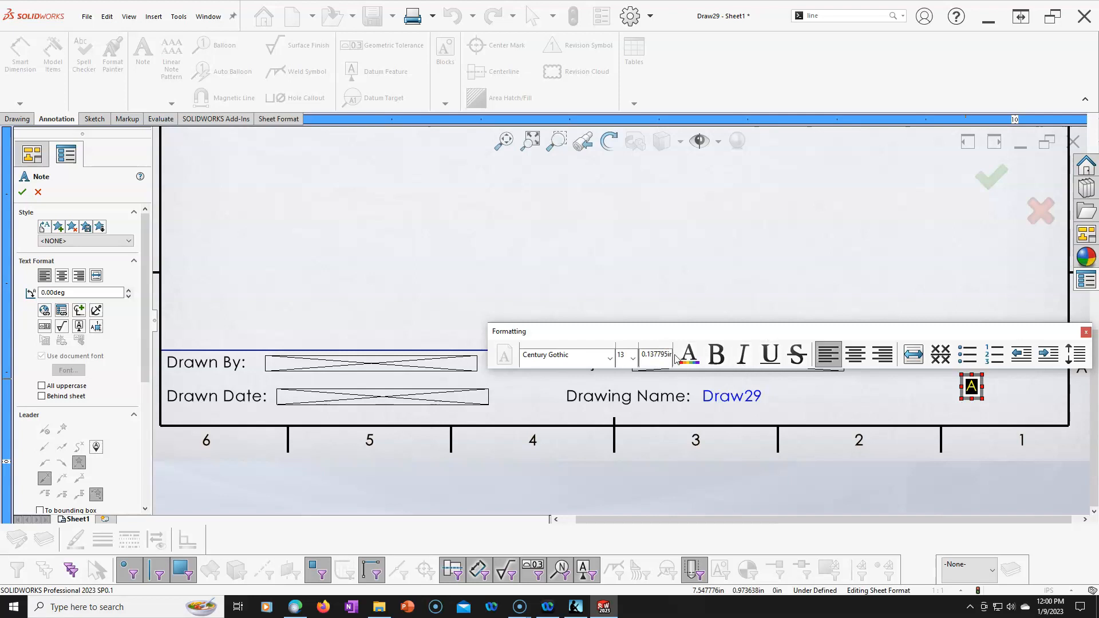
# - Format the linked revision note as bold with font size 20 and move it directly below "REV"
pyautogui.click(633, 363)
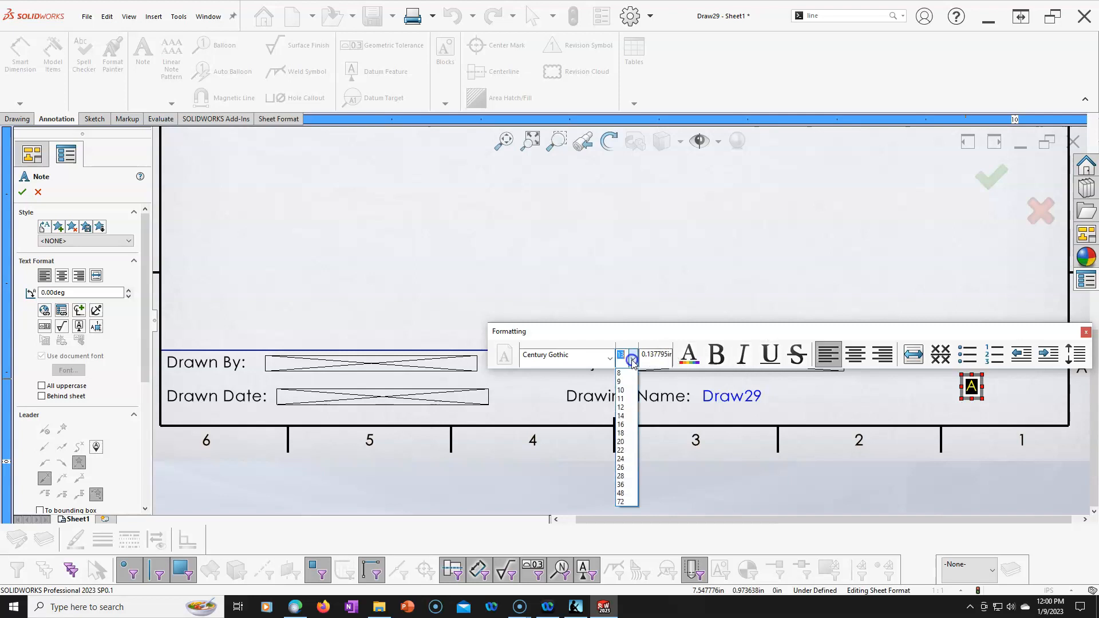
pyautogui.click(623, 438)
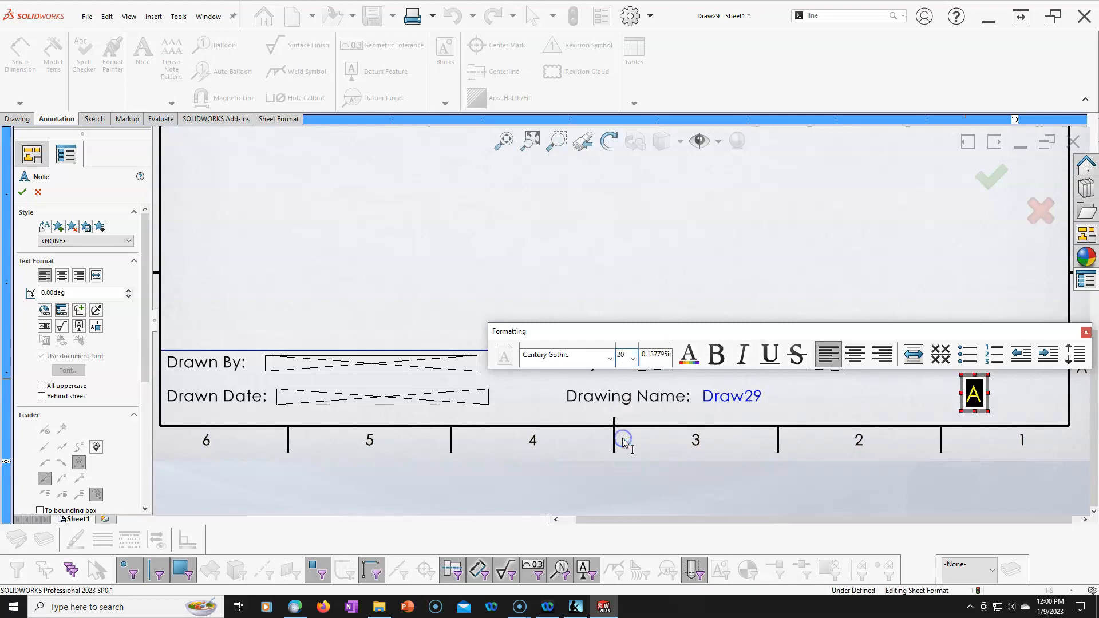
pyautogui.click(713, 355)
pyautogui.click(746, 282)
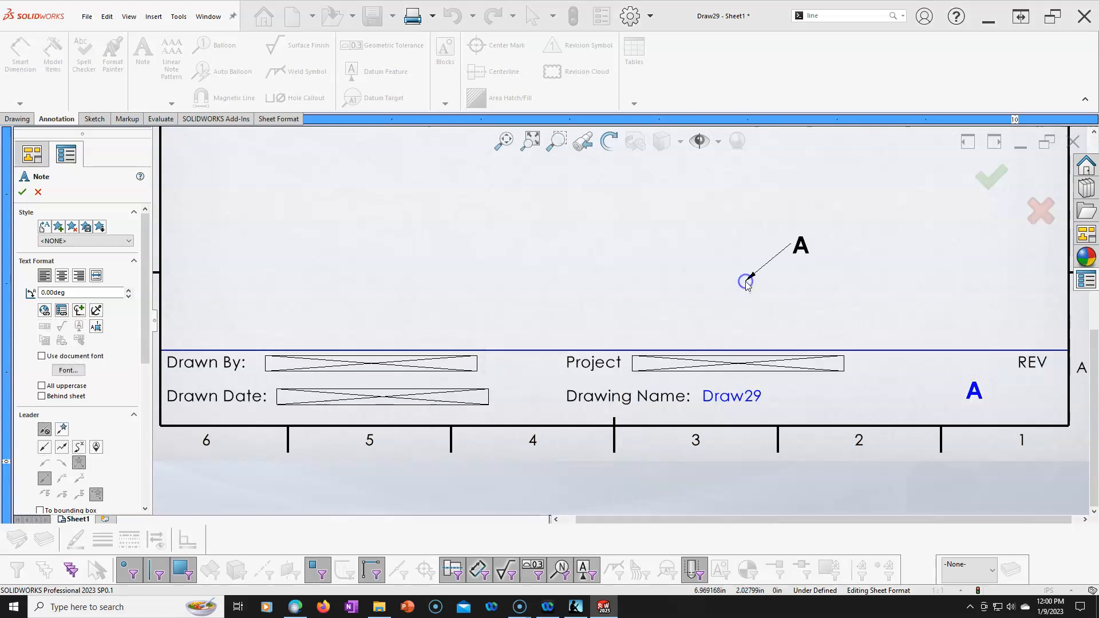
pyautogui.press('Escape')
pyautogui.moveTo(975, 393); pyautogui.dragTo(1034, 399)
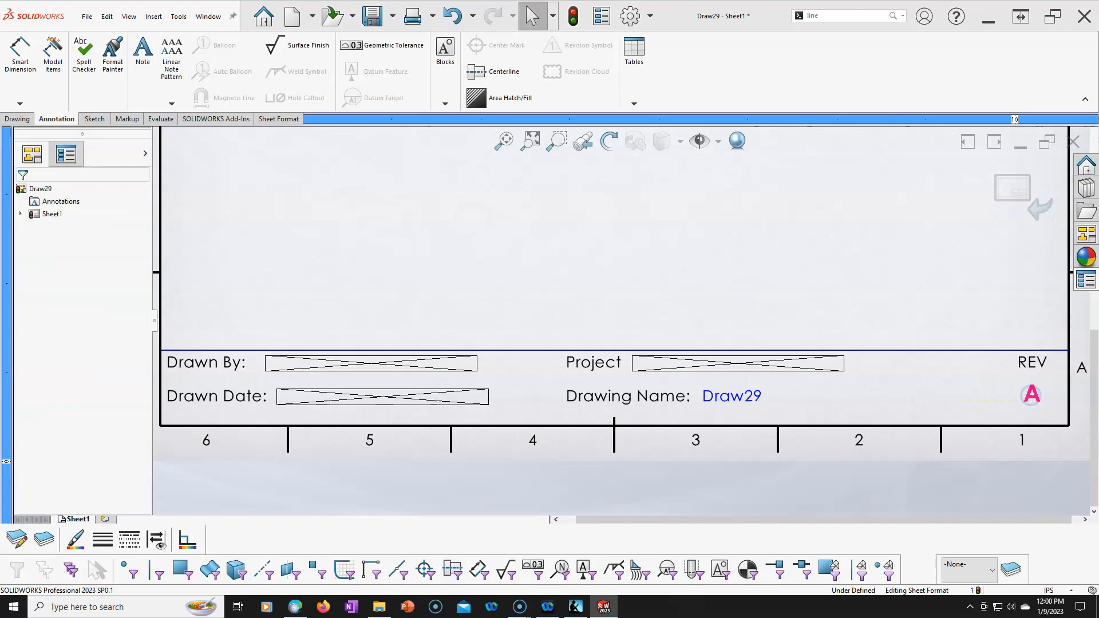
pyautogui.click(819, 283)
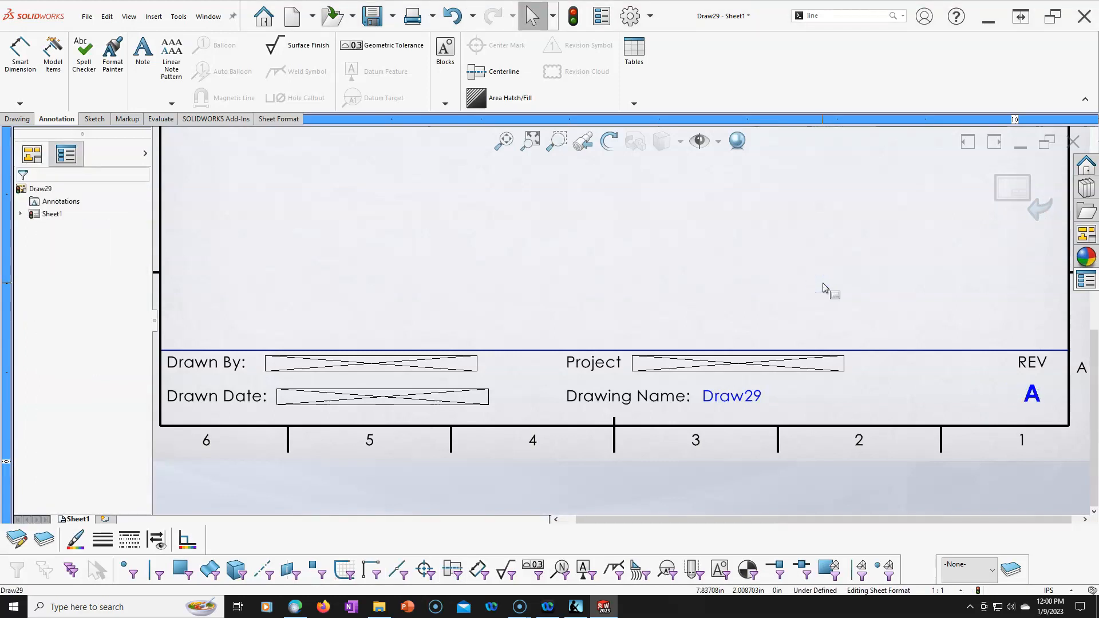
# - Leave sheet format editing to examine the whole sheet and its title block, and return to editing the sheet format
pyautogui.click(1012, 191)
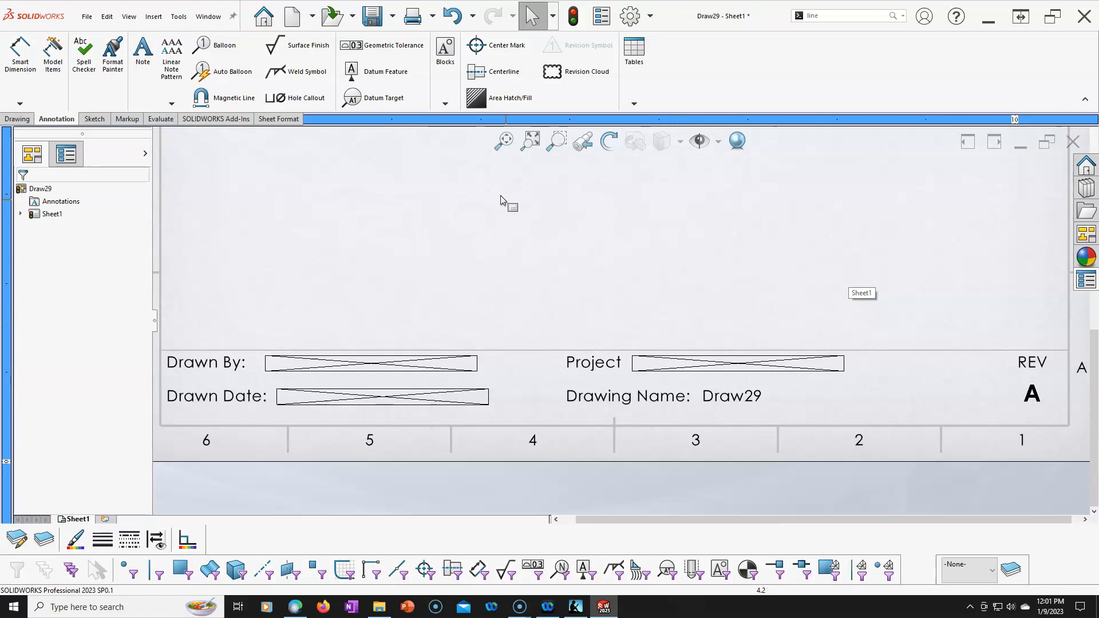
pyautogui.scroll(6, 653, 230)
pyautogui.scroll(3, 633, 206)
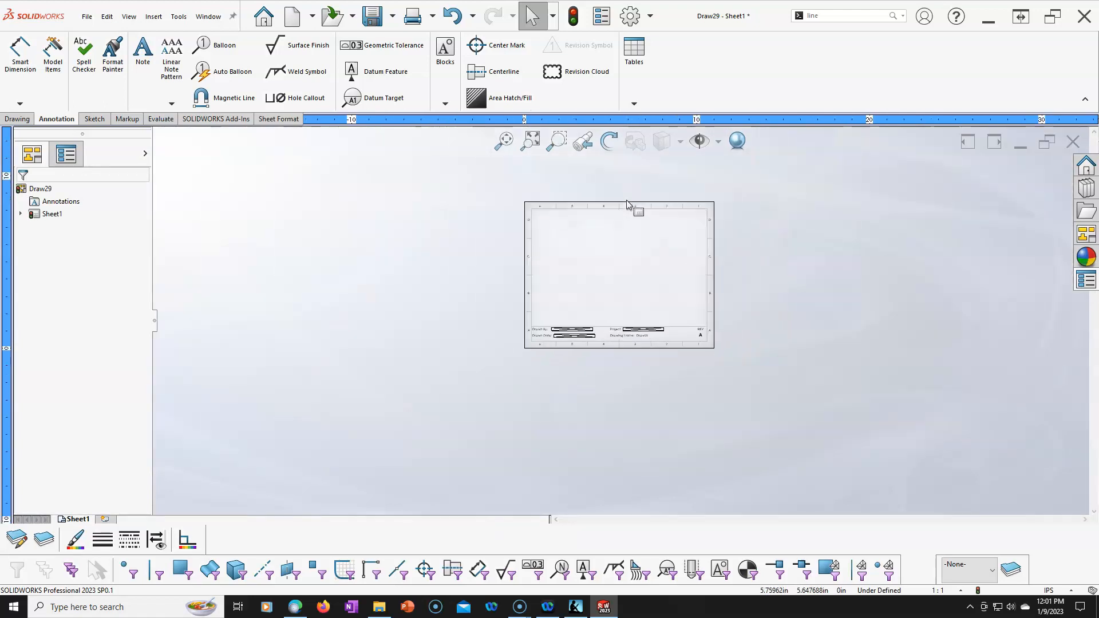
pyautogui.scroll(-1, 630, 207)
pyautogui.scroll(-2, 615, 367)
pyautogui.scroll(-4, 614, 364)
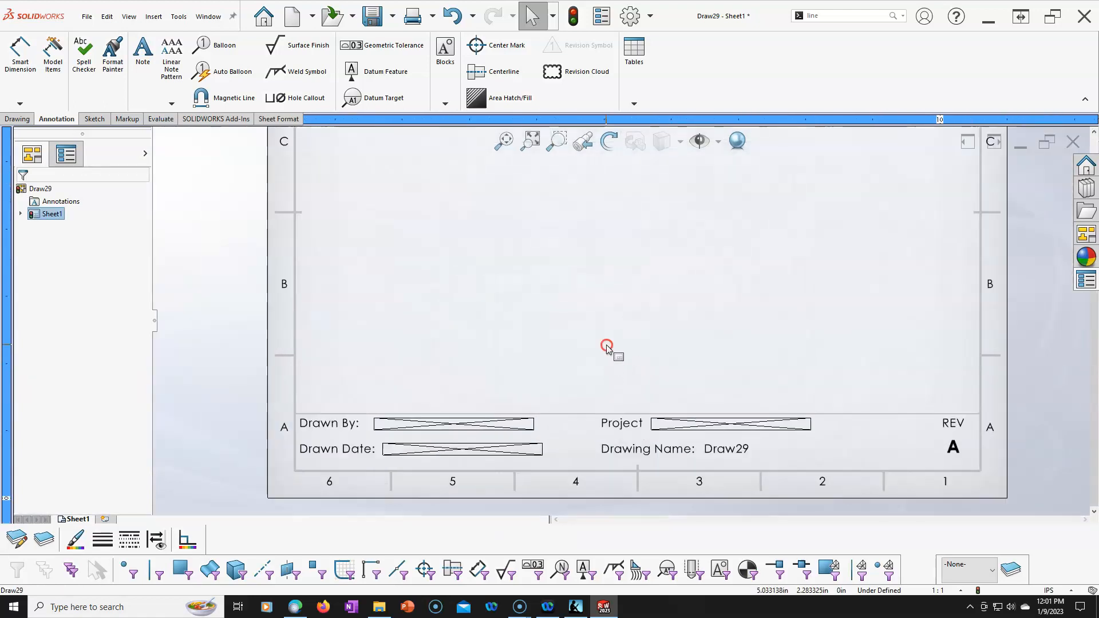
pyautogui.rightClick(608, 348)
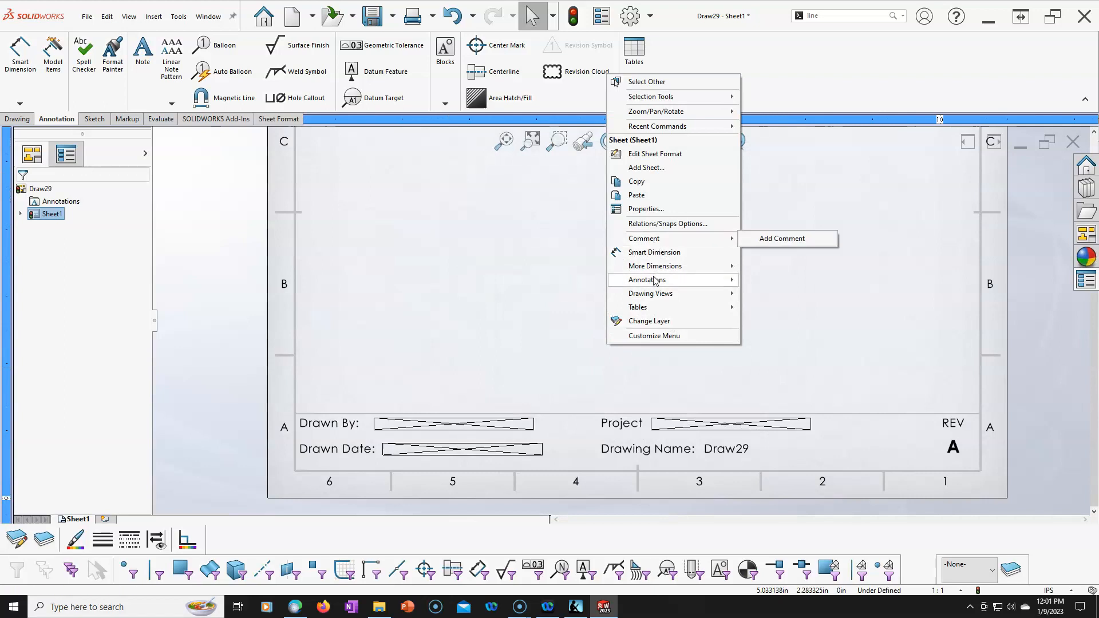
pyautogui.moveTo(657, 299)
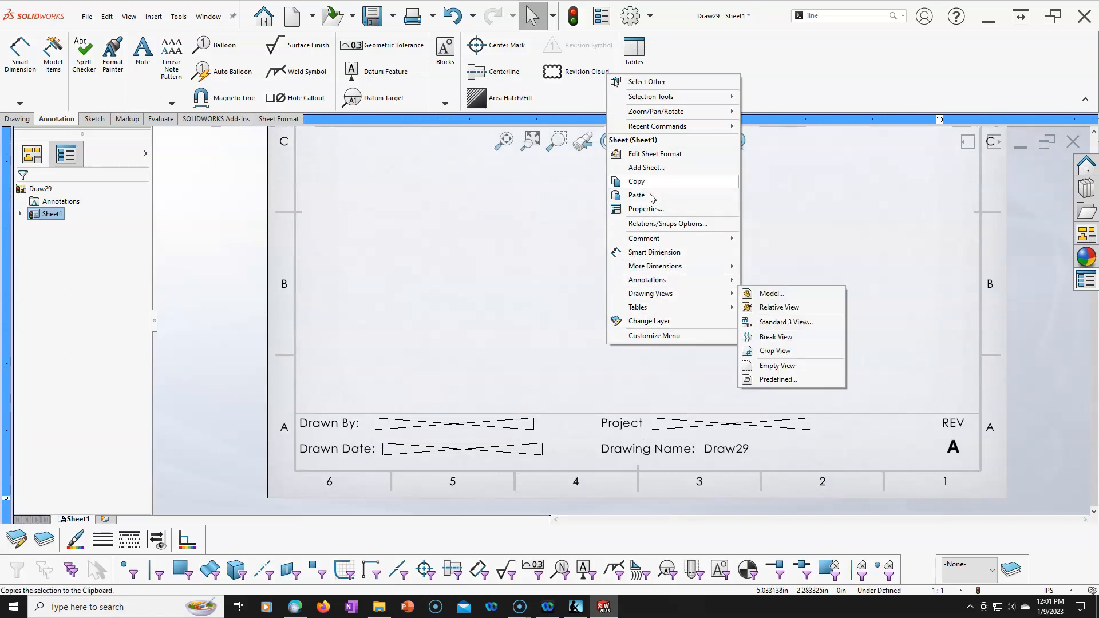
pyautogui.click(647, 153)
pyautogui.scroll(-1, 677, 378)
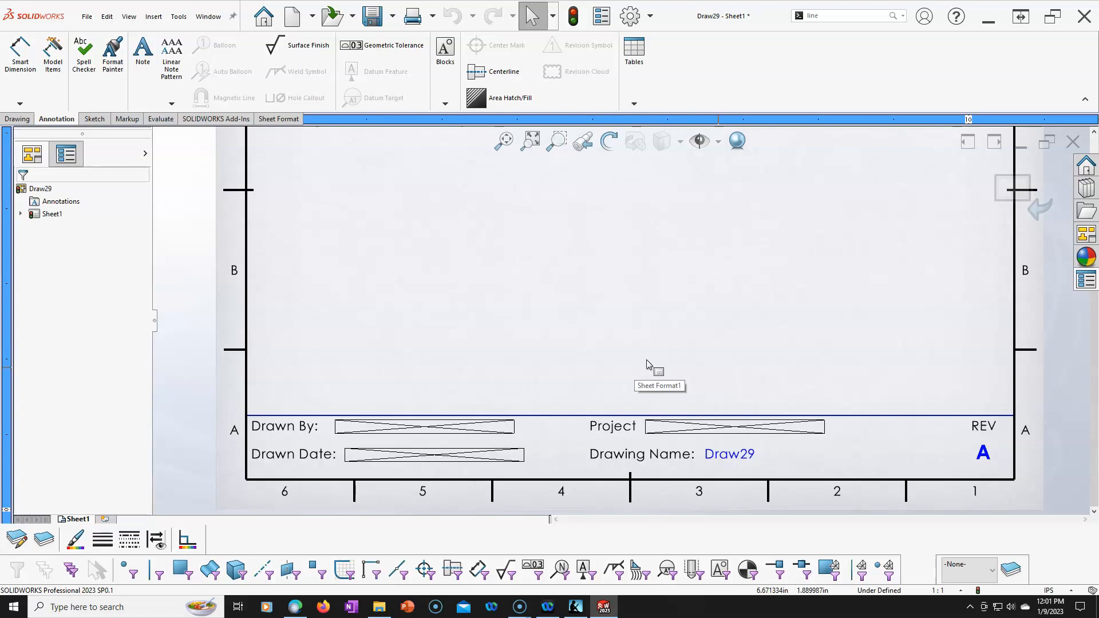
pyautogui.scroll(-1, 661, 492)
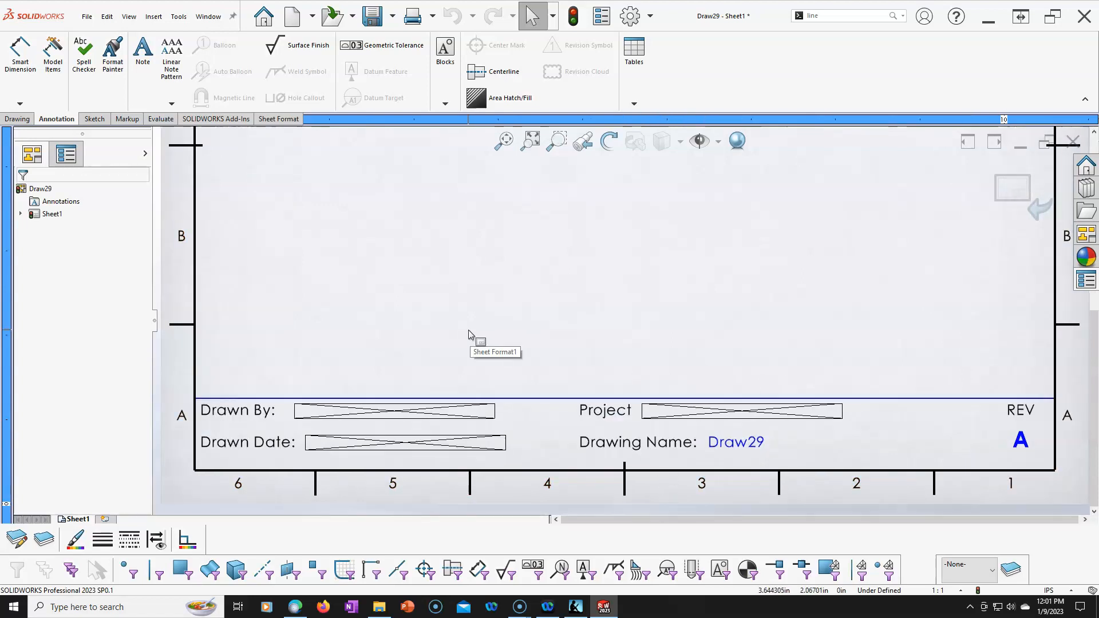
# - Start defining title block fields and fit the title block area around the blank Drawn By, Drawn Date and Project fields
pyautogui.rightClick(676, 311)
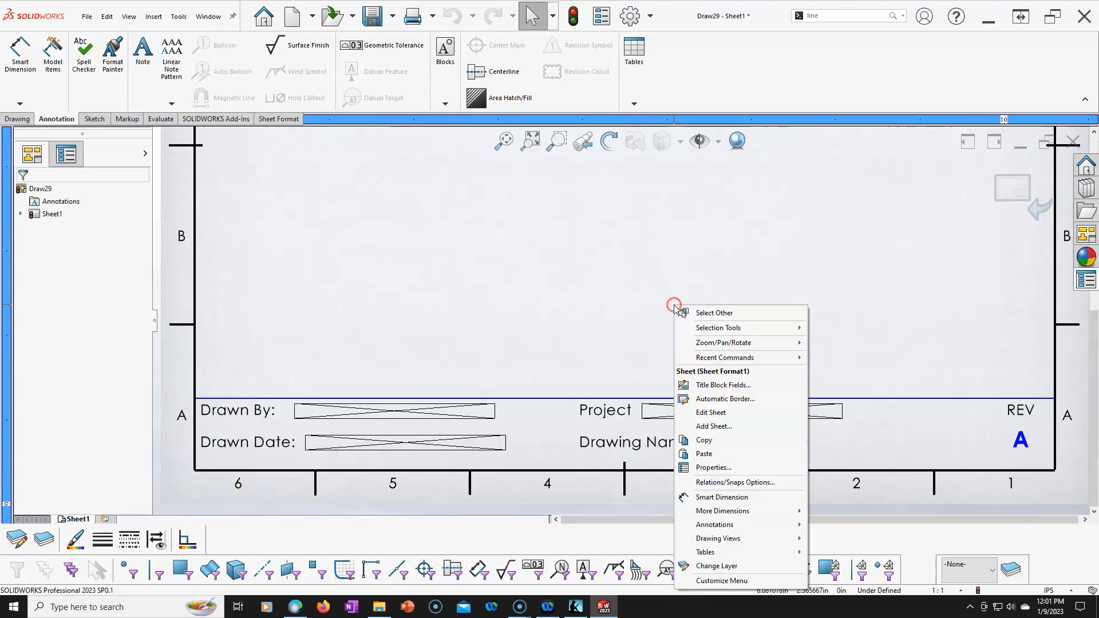
pyautogui.click(719, 385)
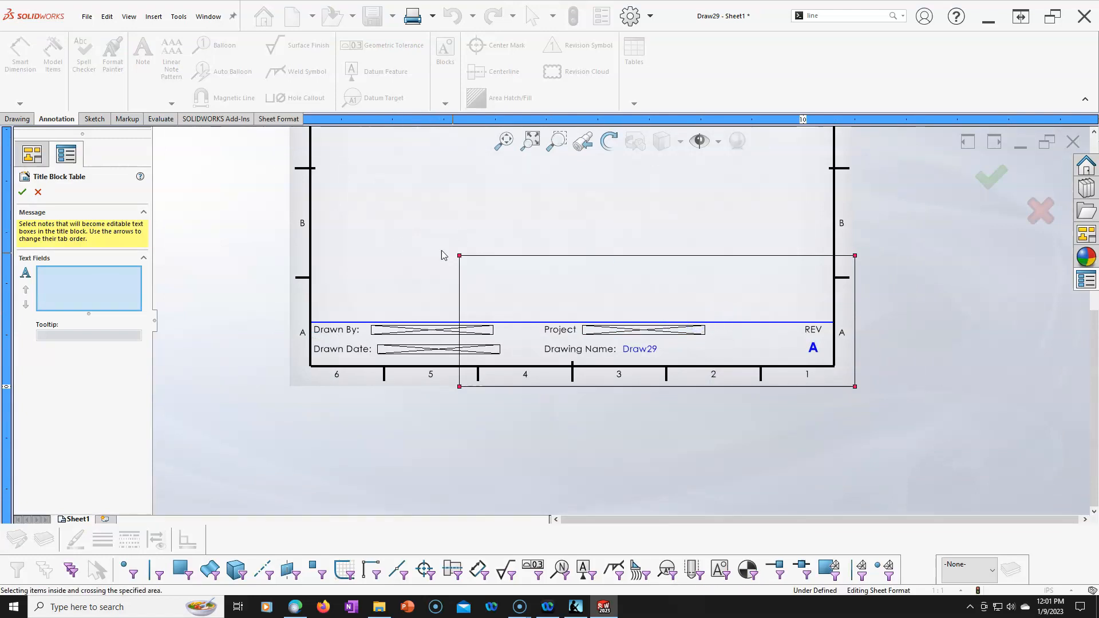
pyautogui.moveTo(460, 255); pyautogui.dragTo(366, 322)
pyautogui.moveTo(854, 386); pyautogui.dragTo(711, 368)
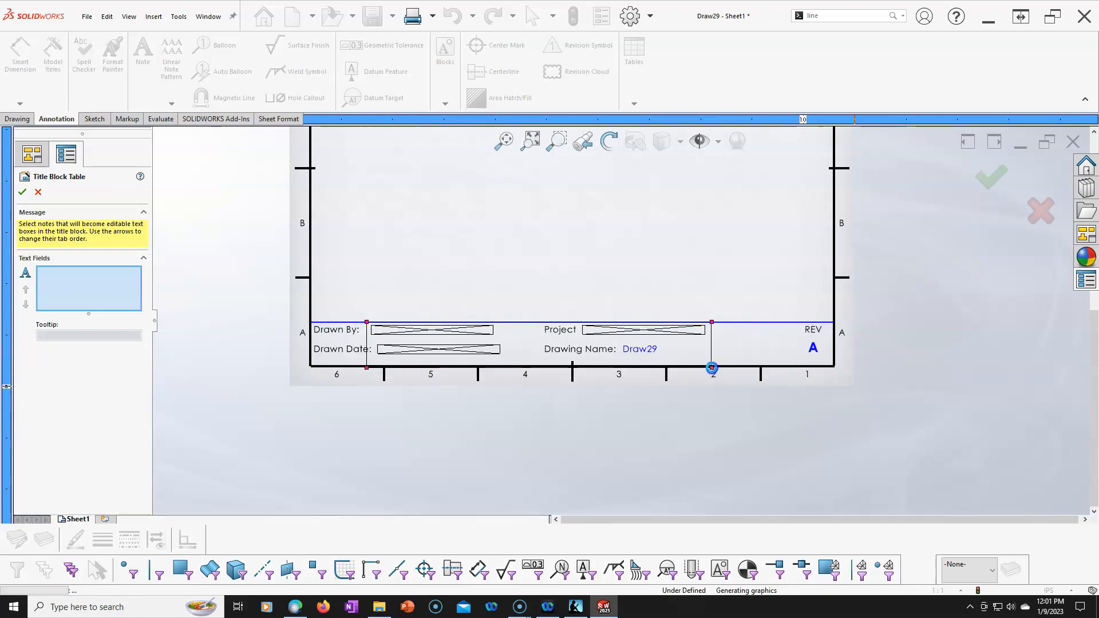
# - Add the blank Drawn By and Drawn Date notes as editable text fields with the tooltips "Drawn By" and "Drawn Date"
pyautogui.click(417, 331)
pyautogui.click(98, 333)
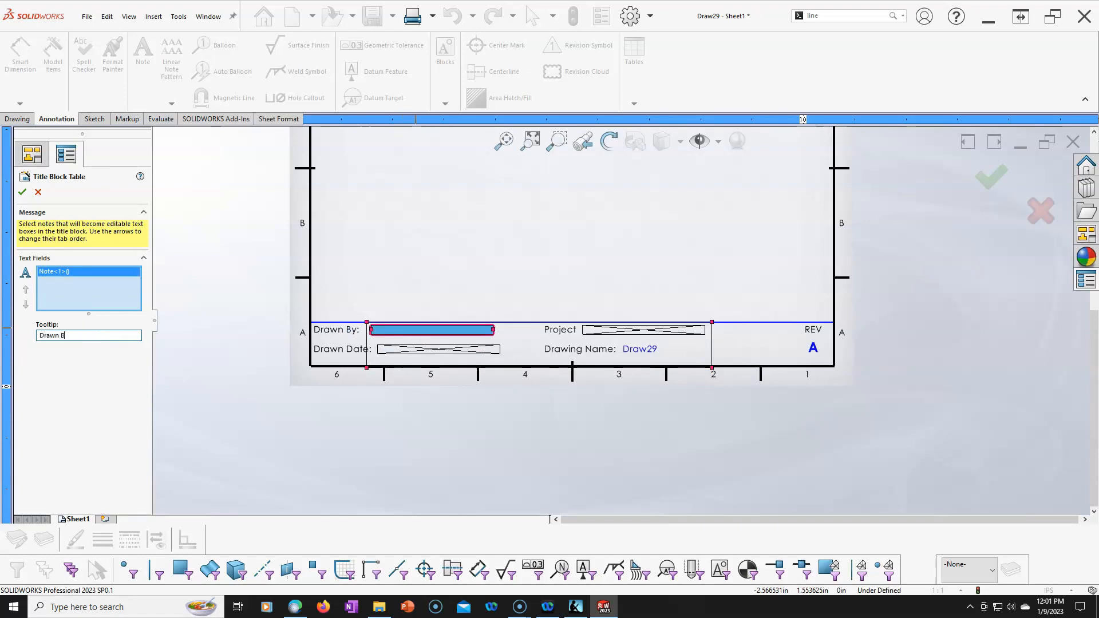
pyautogui.click(107, 293)
pyautogui.click(449, 351)
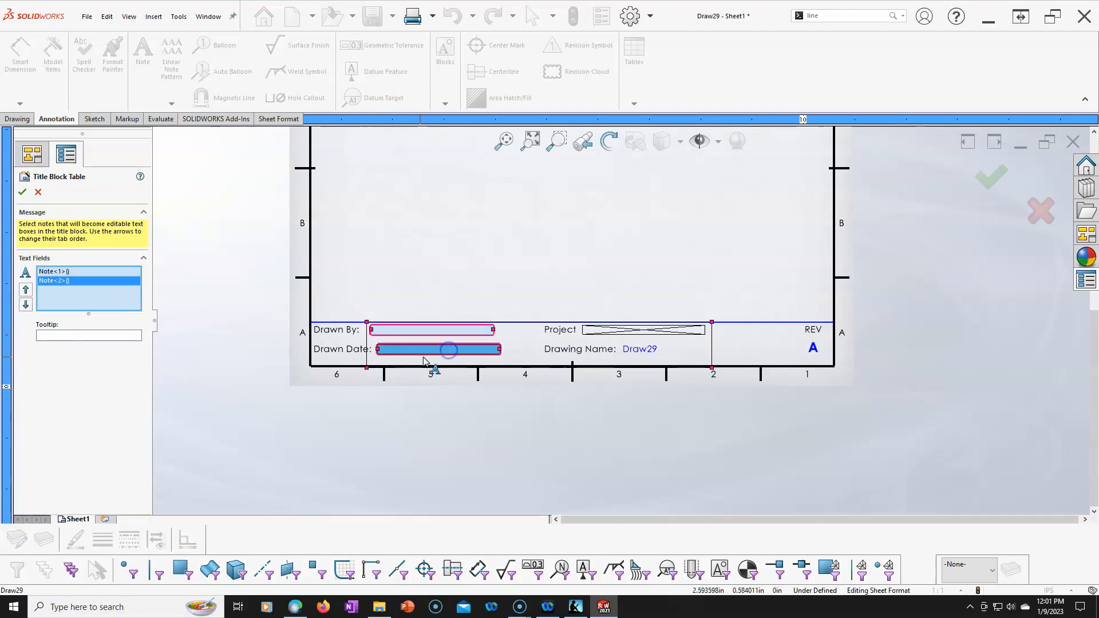
pyautogui.click(89, 334)
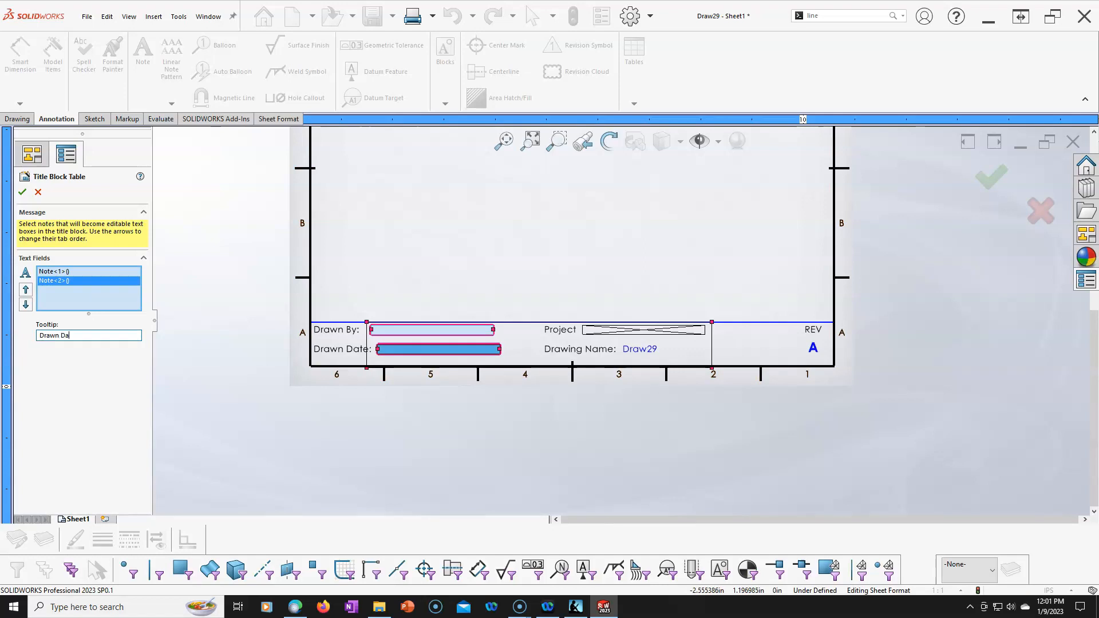
pyautogui.click(73, 301)
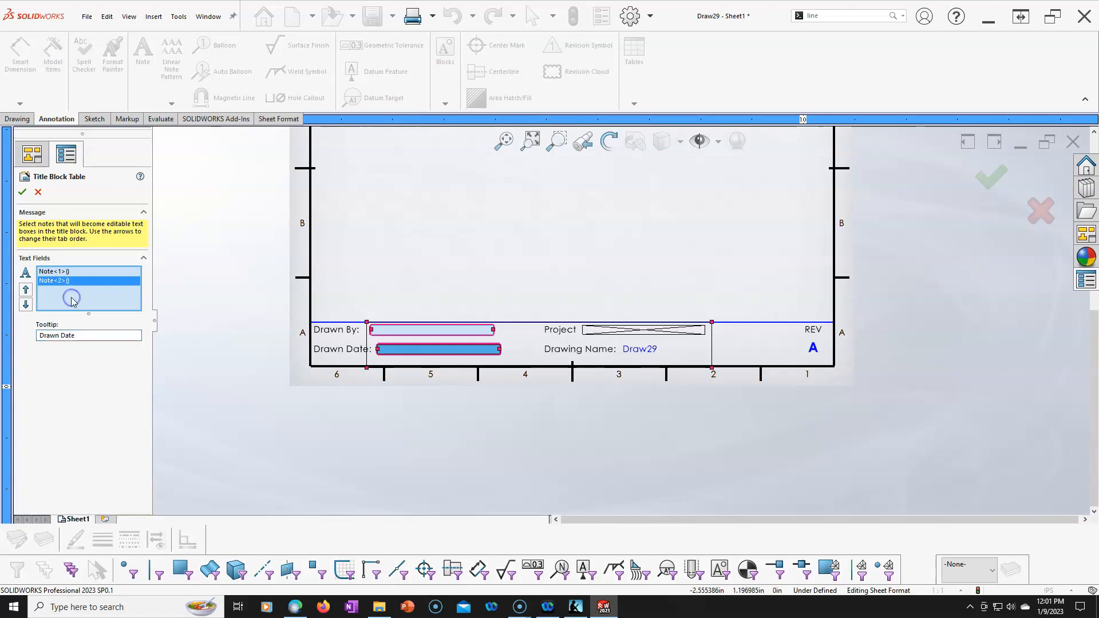
# - Add the blank Project note as an editable text field with the tooltip "Project" and finish the title block table
pyautogui.click(597, 330)
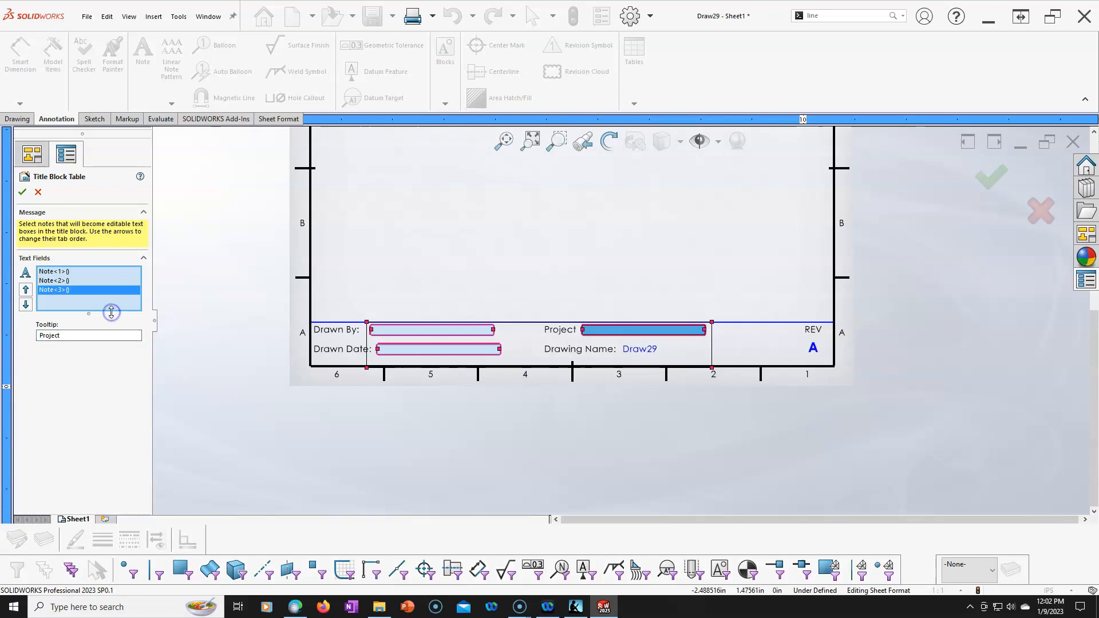
pyautogui.click(21, 192)
pyautogui.scroll(3, 552, 337)
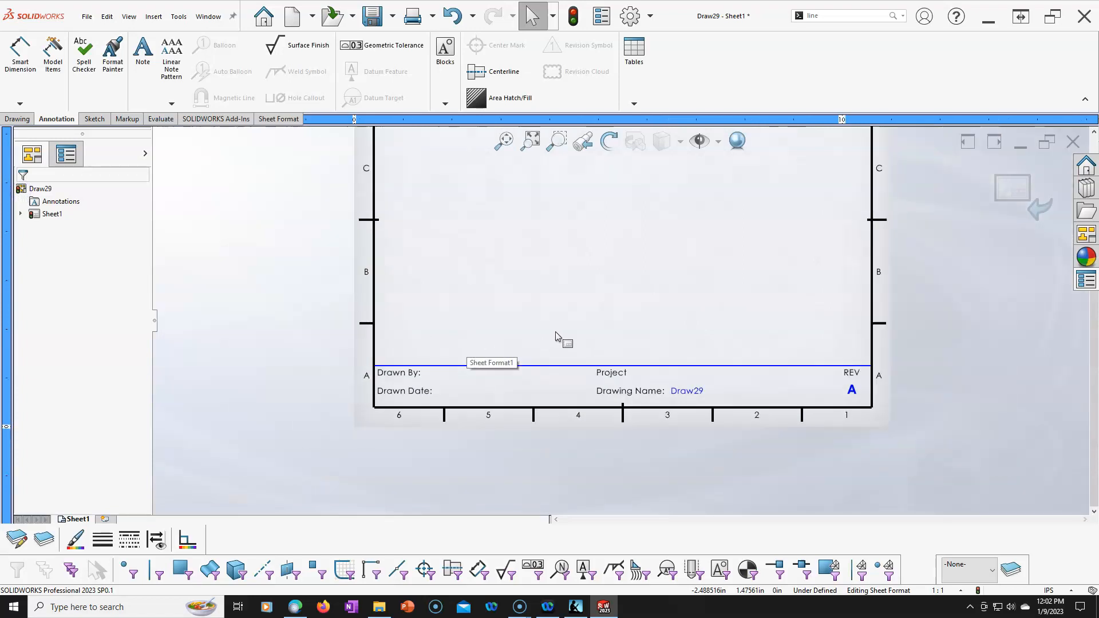
# - Reopen the sheet format's title block field definition to check its text fields and tooltips, and accept it
pyautogui.scroll(1, 624, 329)
pyautogui.rightClick(689, 248)
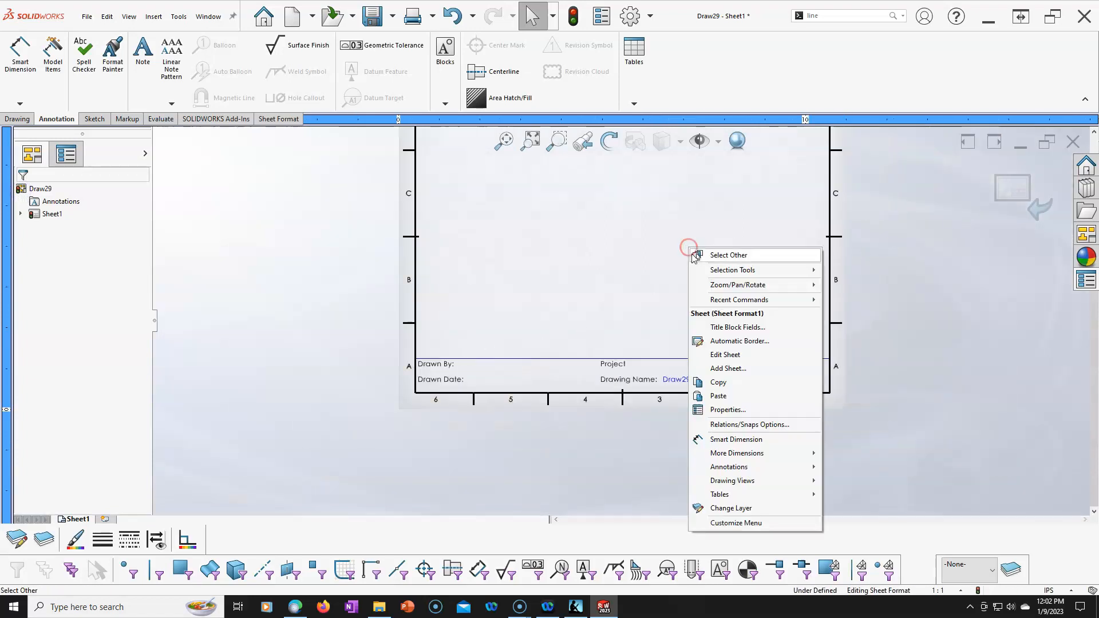
pyautogui.click(736, 327)
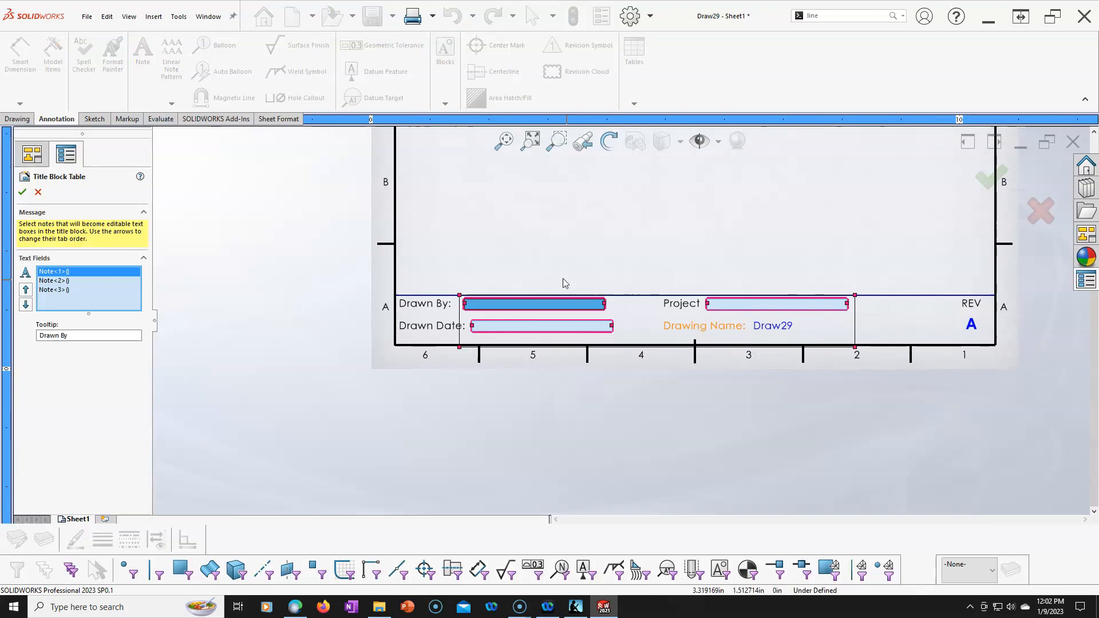
pyautogui.click(24, 193)
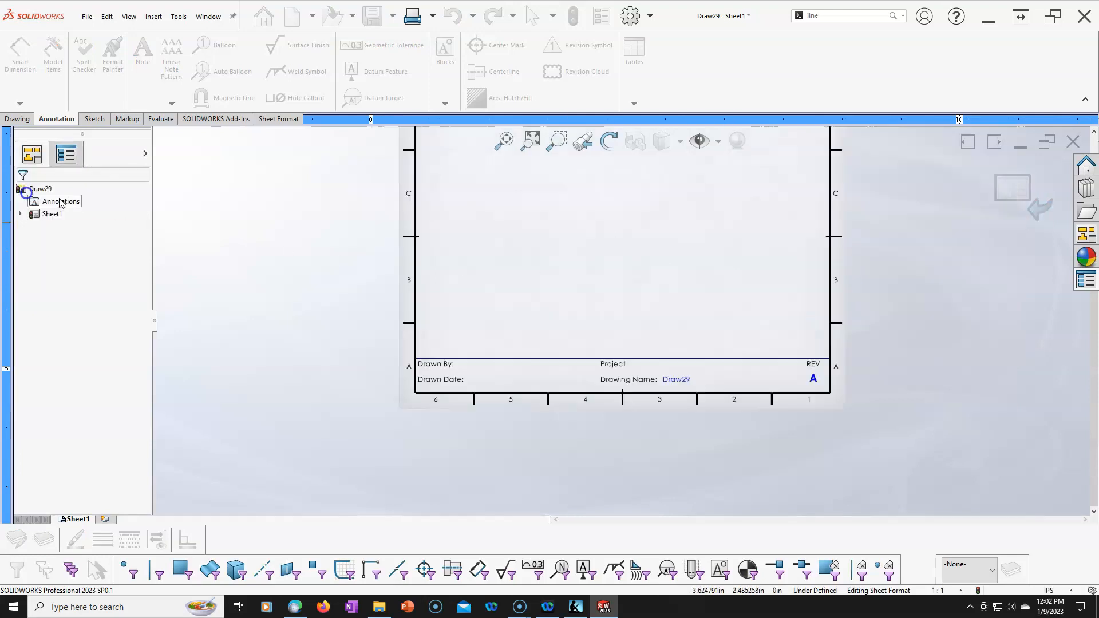
# - Leave sheet format editing and examine the finished border and title block on the whole sheet
pyautogui.doubleClick(651, 366)
pyautogui.click(650, 366)
pyautogui.click(664, 296)
pyautogui.click(1011, 201)
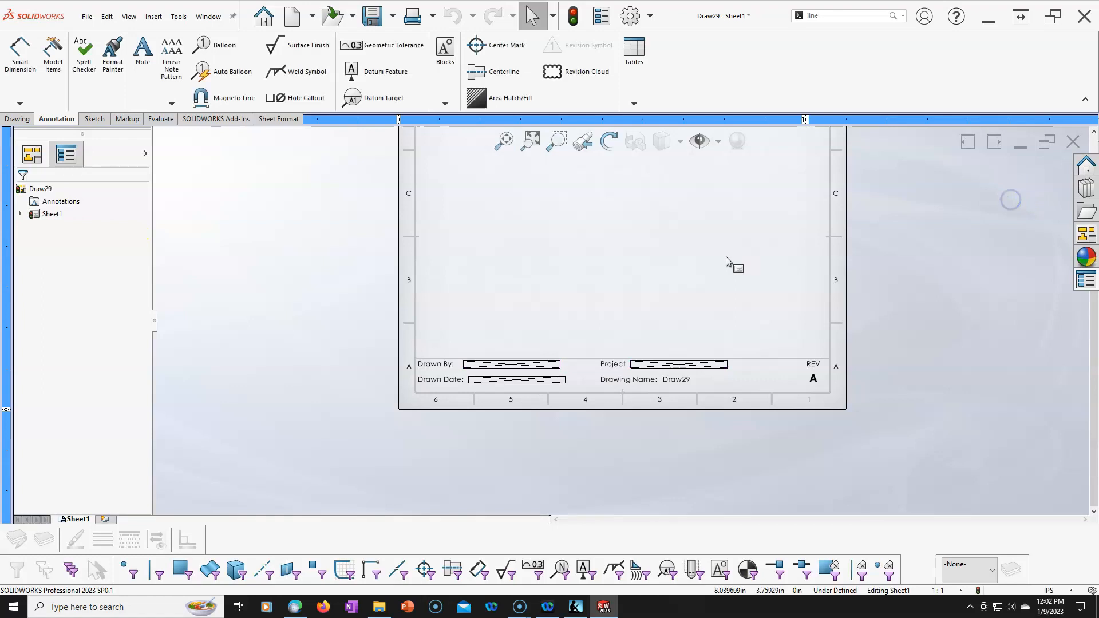
pyautogui.scroll(-3, 642, 286)
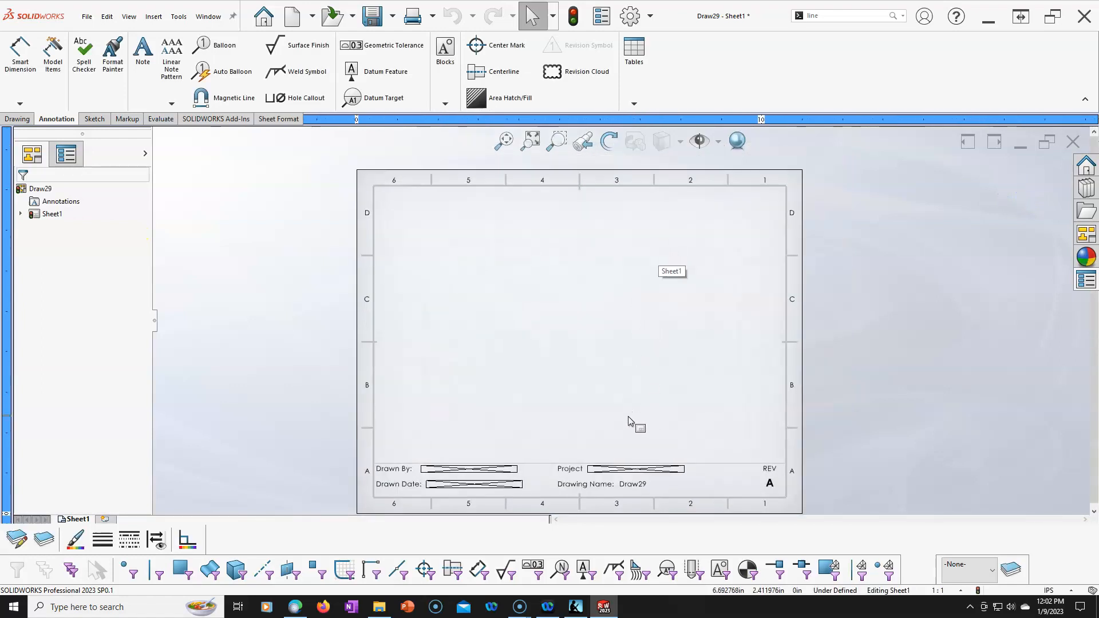
pyautogui.scroll(2, 628, 416)
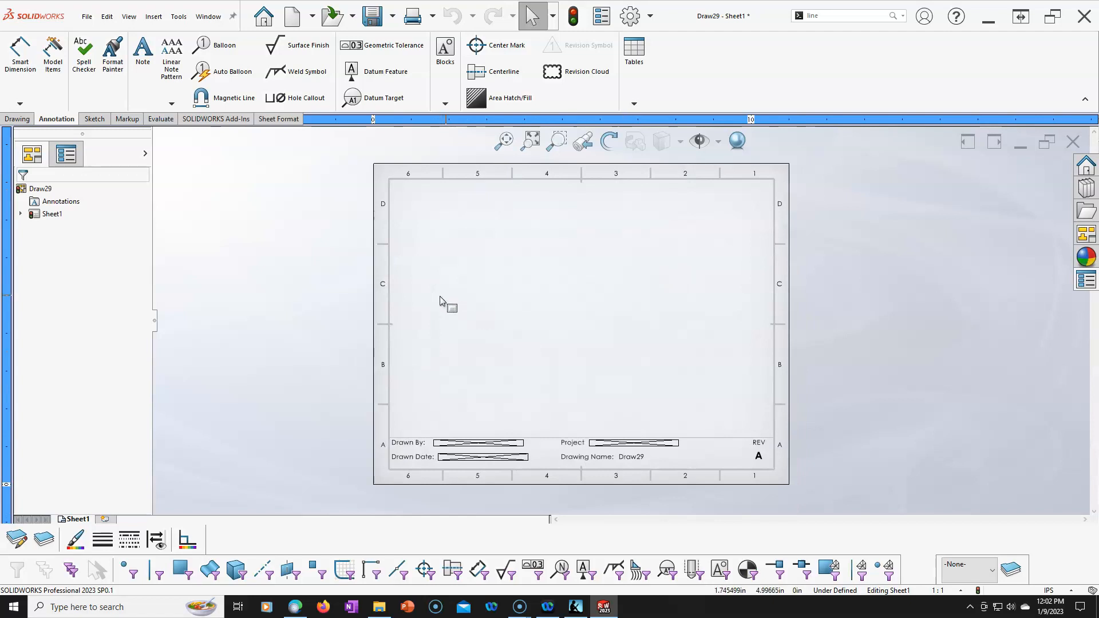
# - Save the sheet format as "Simple A-Land.slddrt" in the SOLIDWORKS 2023 english sheetformat folder
pyautogui.click(86, 17)
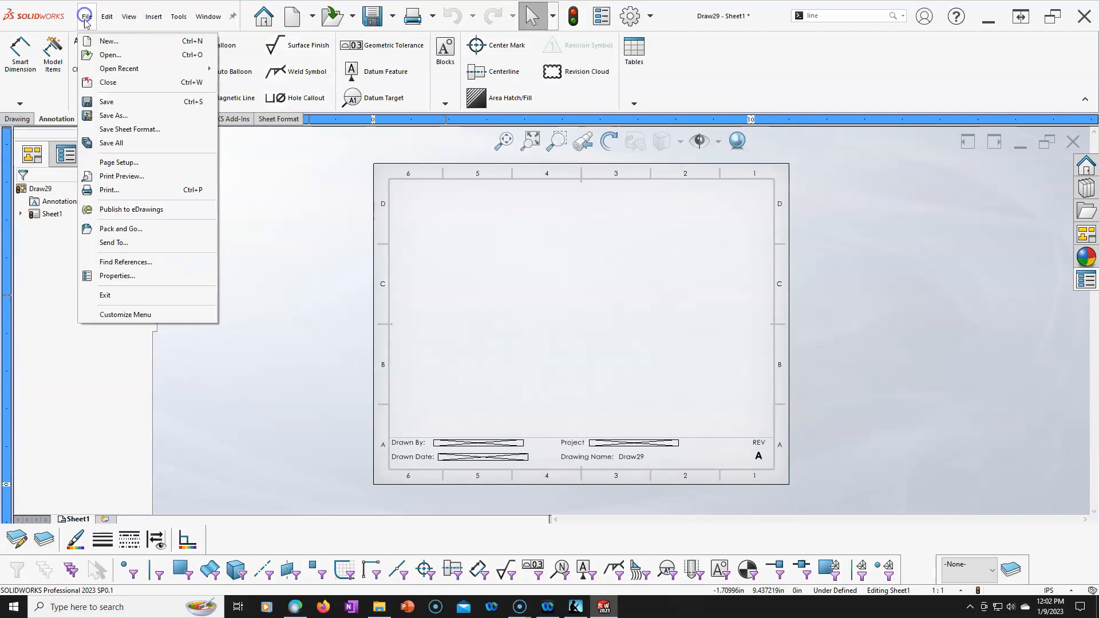
pyautogui.click(109, 129)
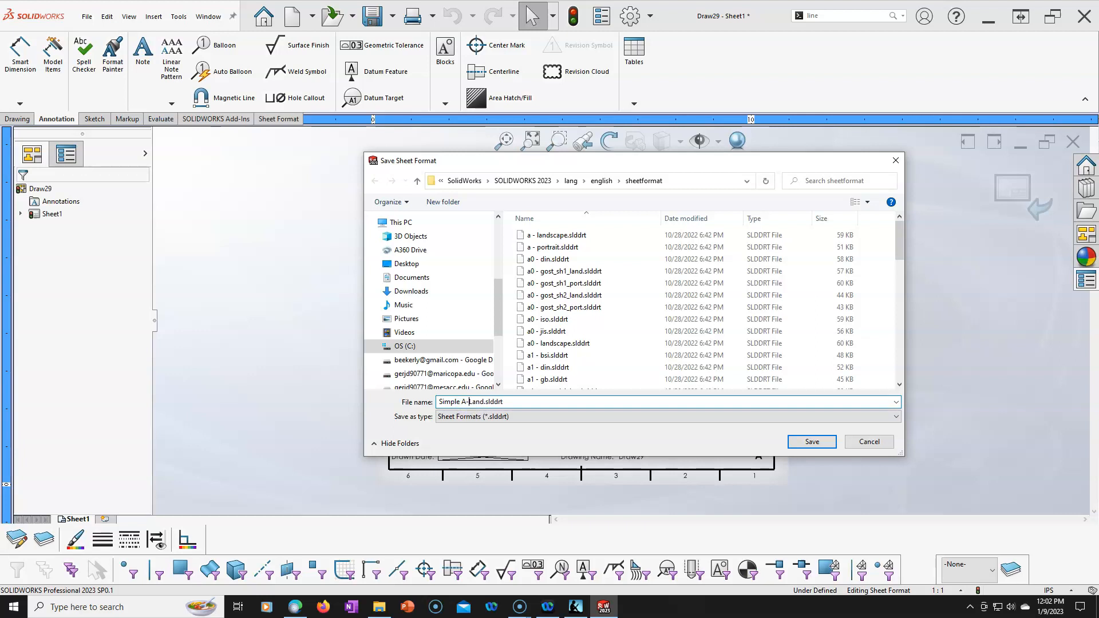
pyautogui.click(792, 443)
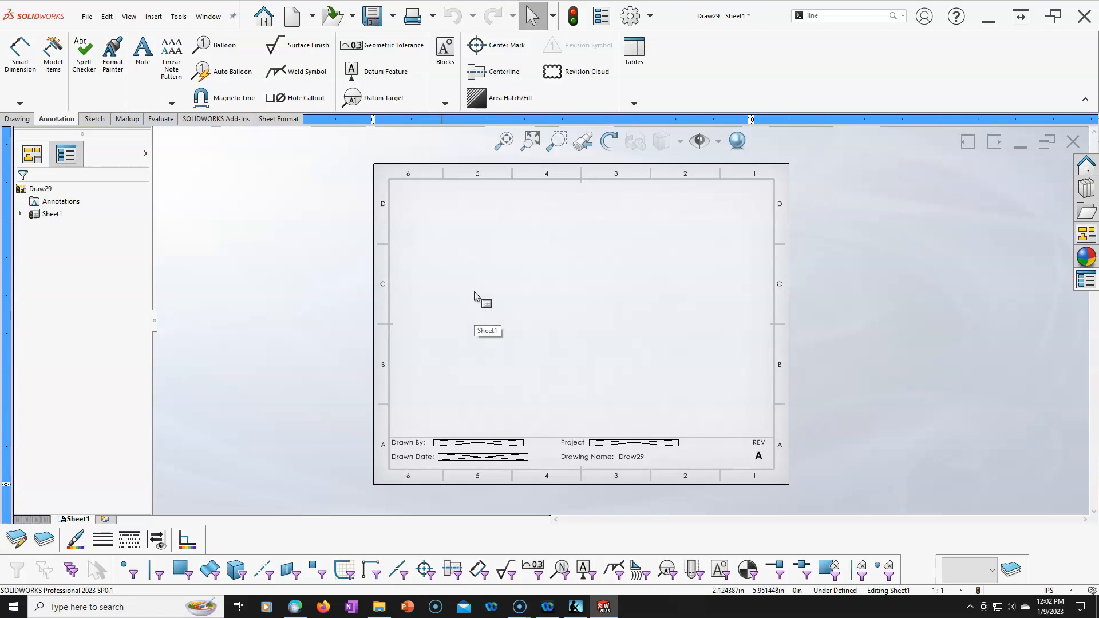
# - Save the drawing as a Drawing Template (*.drwdot) named "Simple A-Land" in the templates folder
pyautogui.click(84, 18)
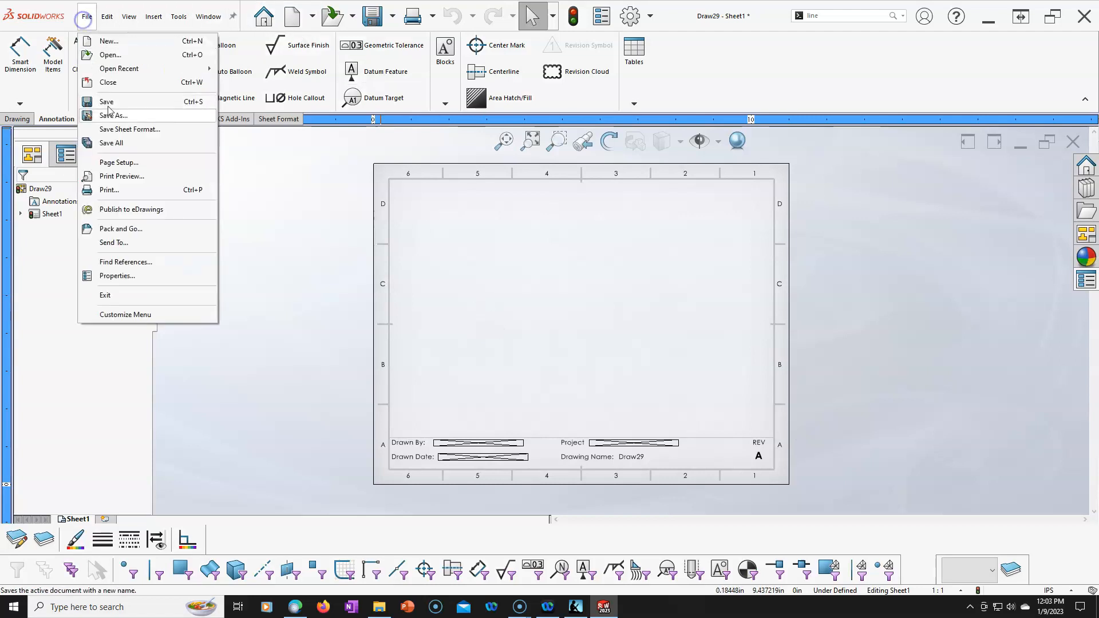
pyautogui.click(109, 115)
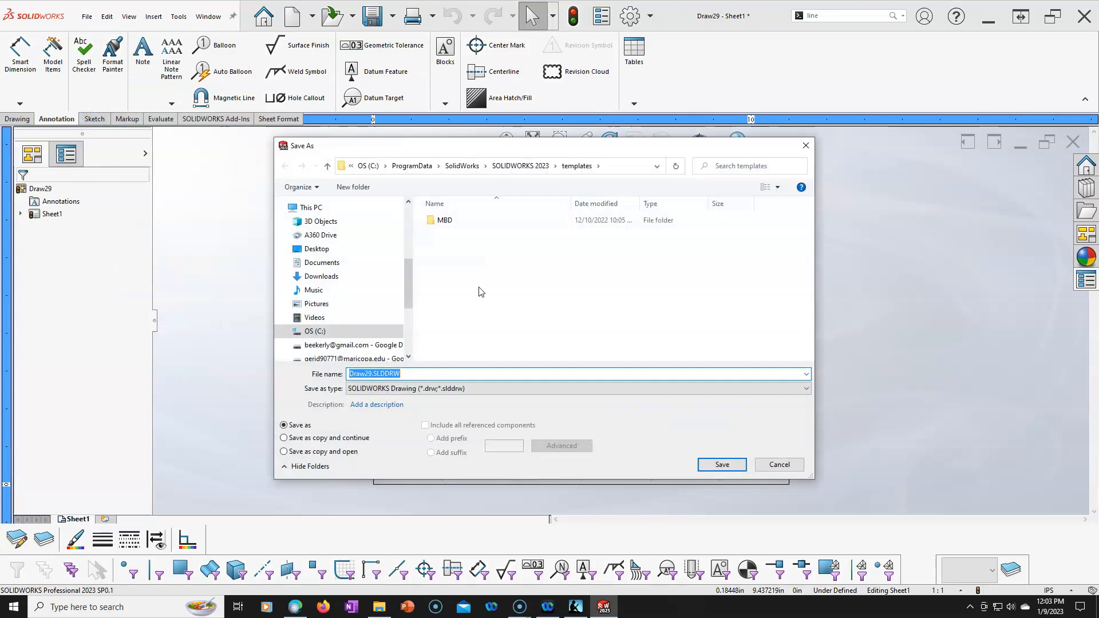
pyautogui.click(465, 388)
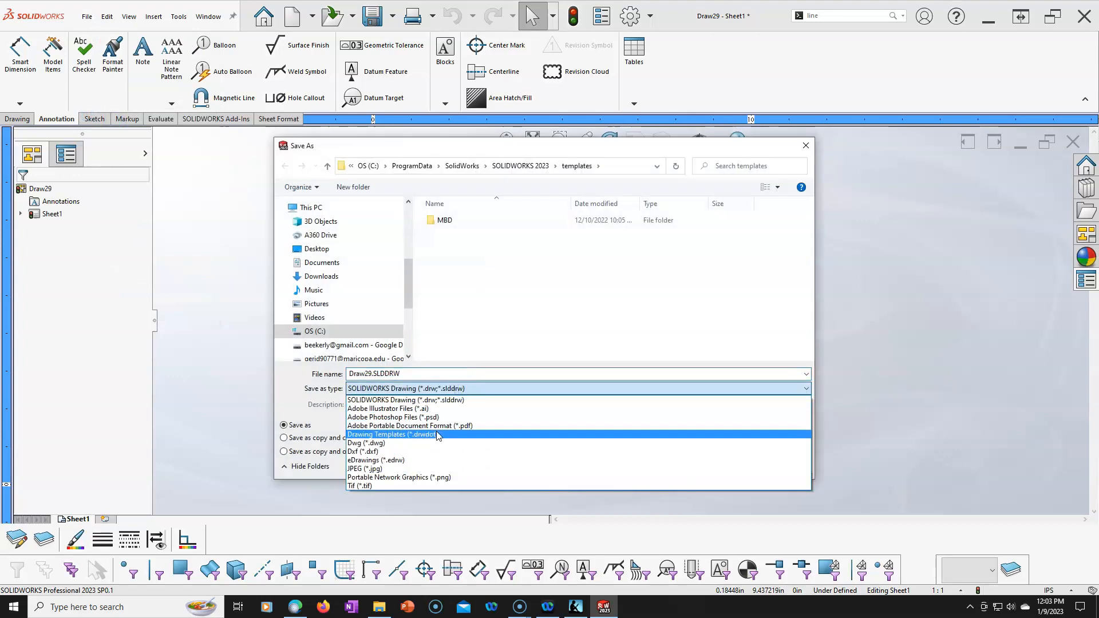
pyautogui.click(438, 435)
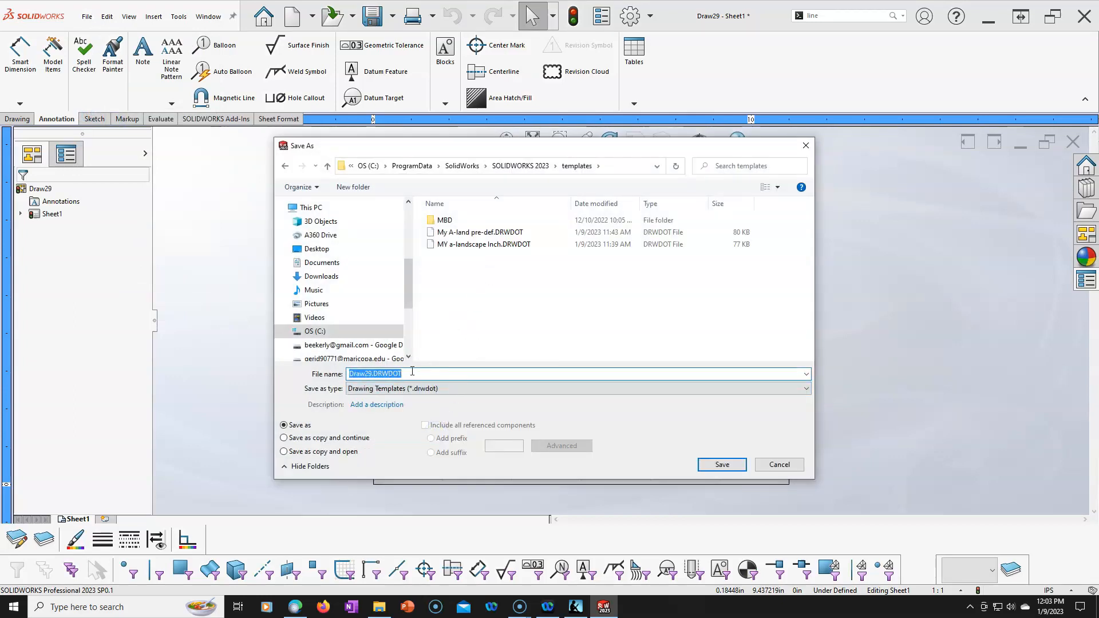
pyautogui.write('Simple A Land')
pyautogui.click(375, 374)
pyautogui.click(706, 464)
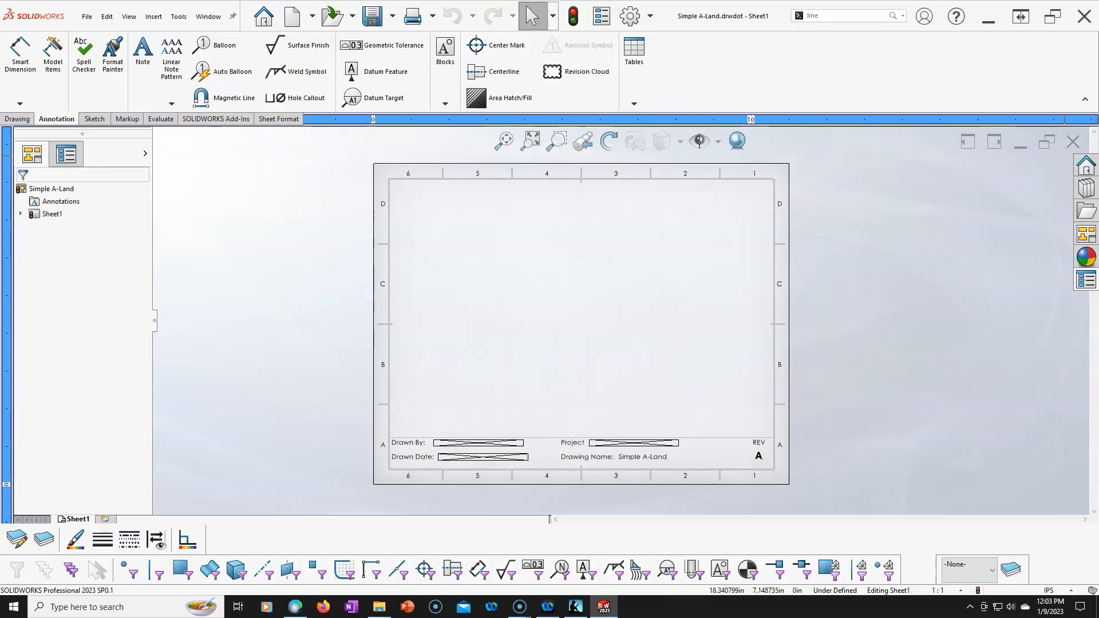
# - Close the template file and start a new drawing from the Simple A-Land template
pyautogui.click(1073, 141)
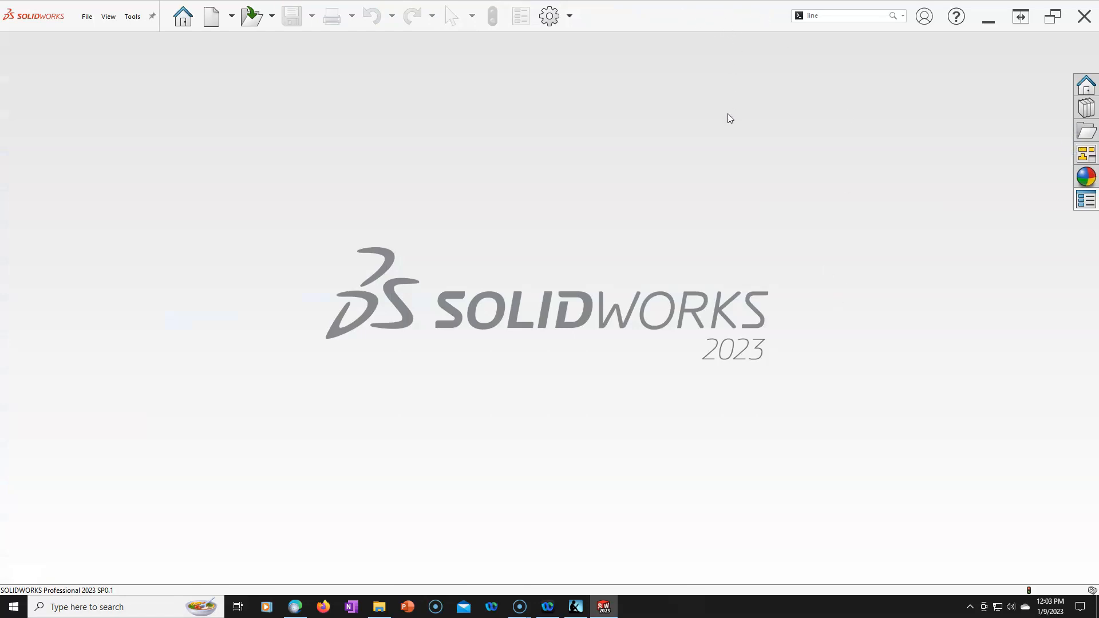
pyautogui.click(211, 18)
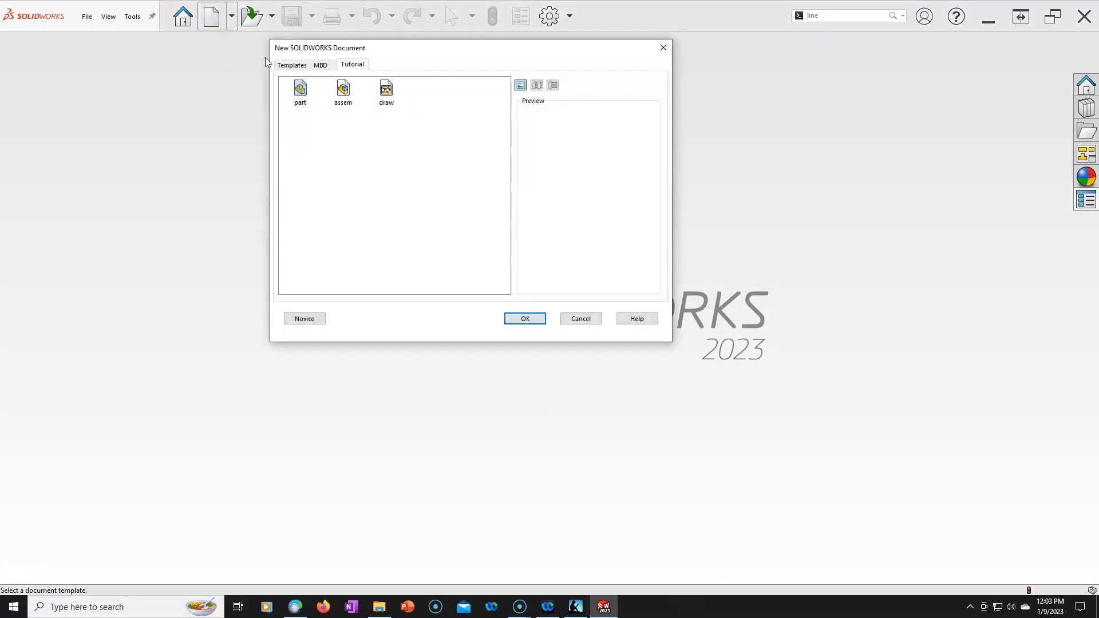
pyautogui.click(279, 63)
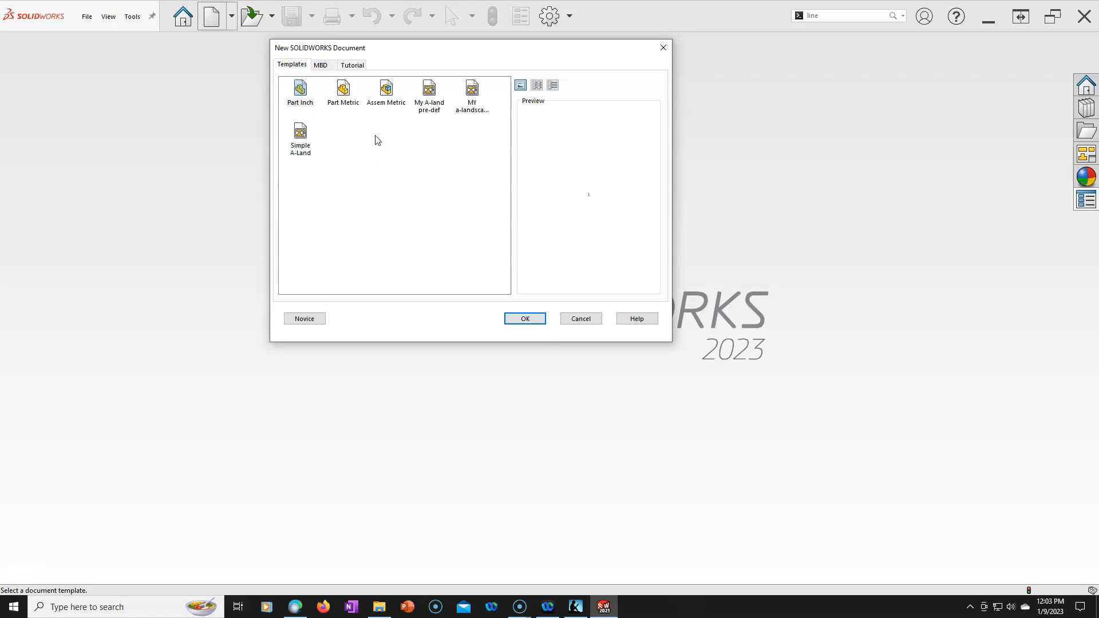
pyautogui.click(300, 135)
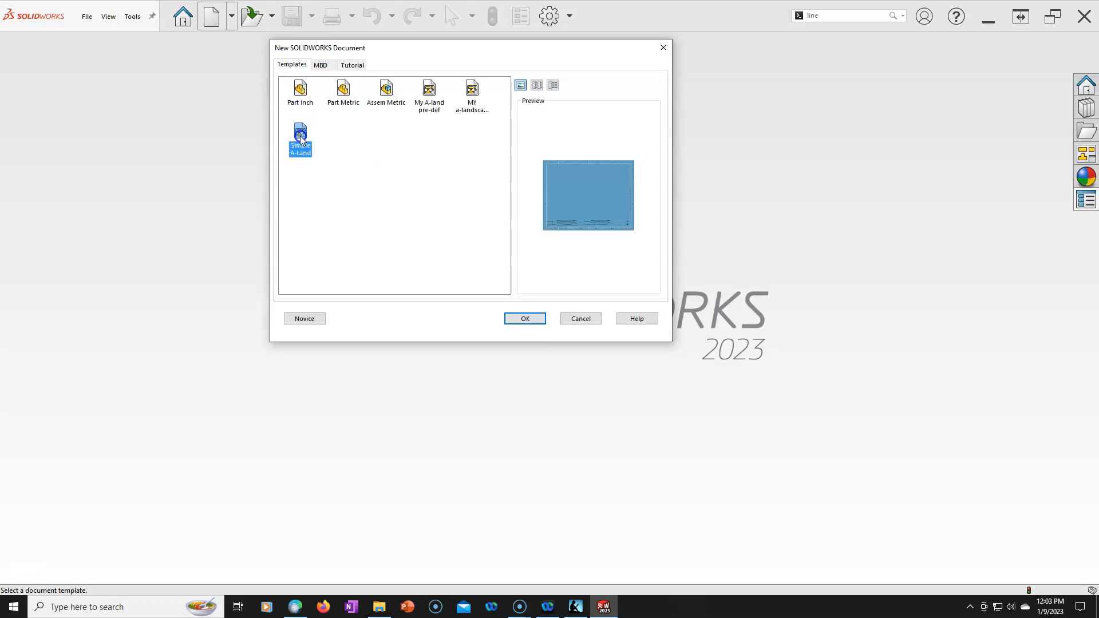
pyautogui.click(524, 318)
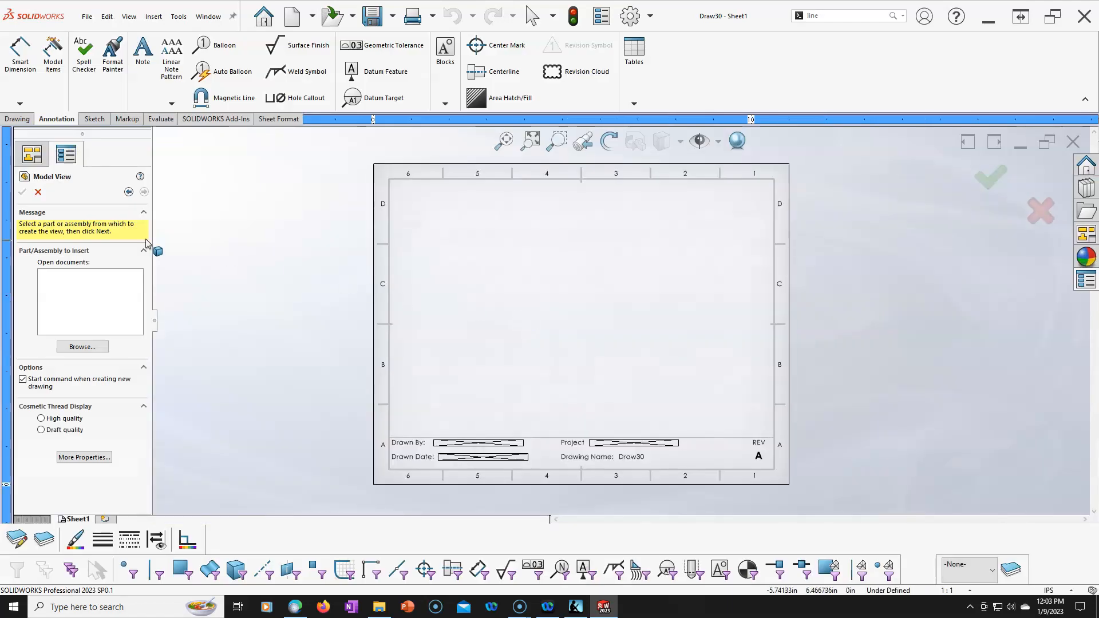
# - Choose EX1 Block.SLDPRT from the 2023 SW System folder on Google Drive as the part for the model view
pyautogui.click(91, 345)
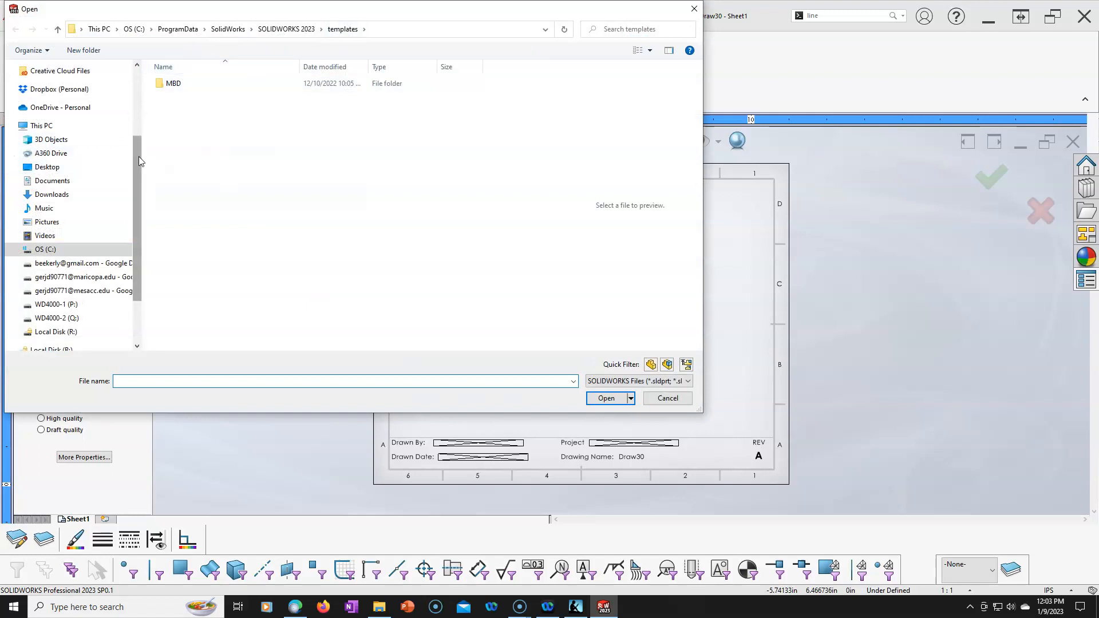
pyautogui.moveTo(140, 143); pyautogui.dragTo(139, 94)
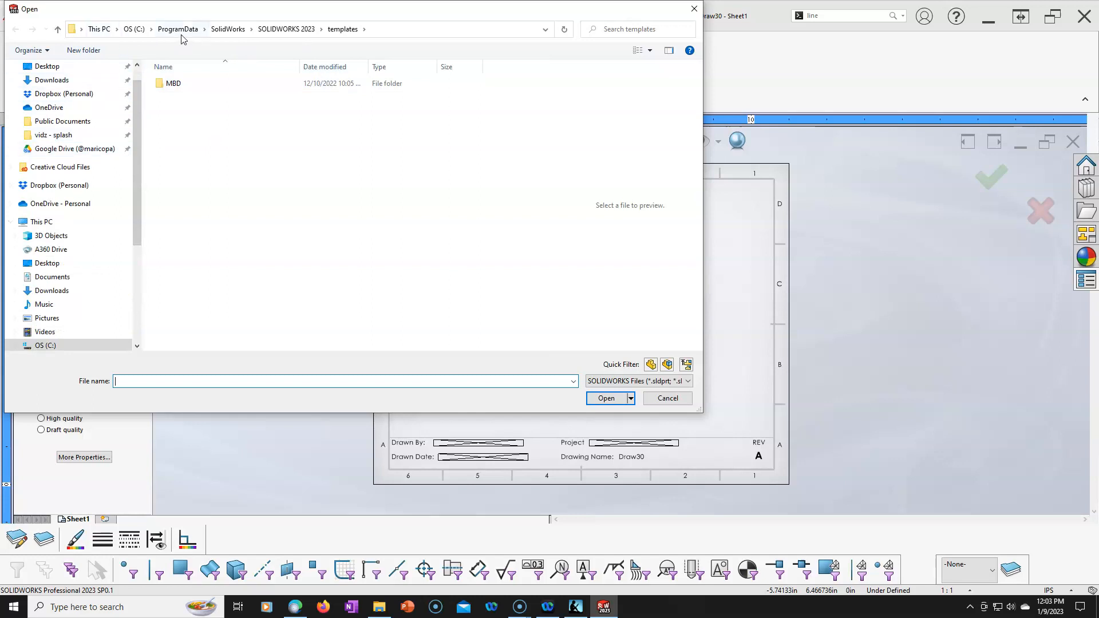
pyautogui.scroll(1, 136, 121)
pyautogui.click(65, 173)
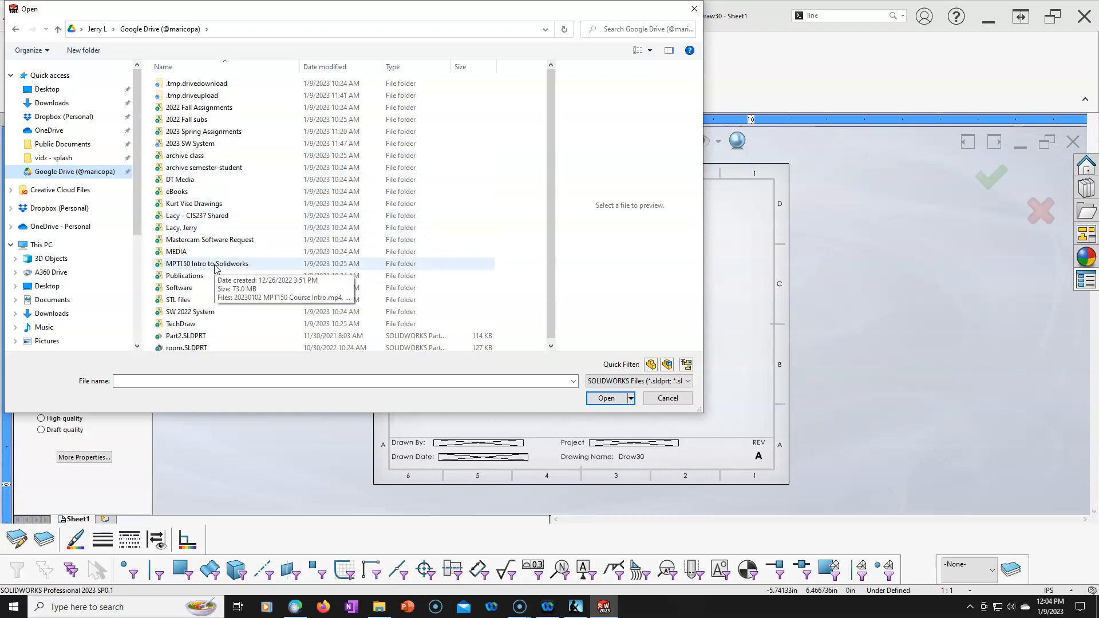
pyautogui.doubleClick(191, 144)
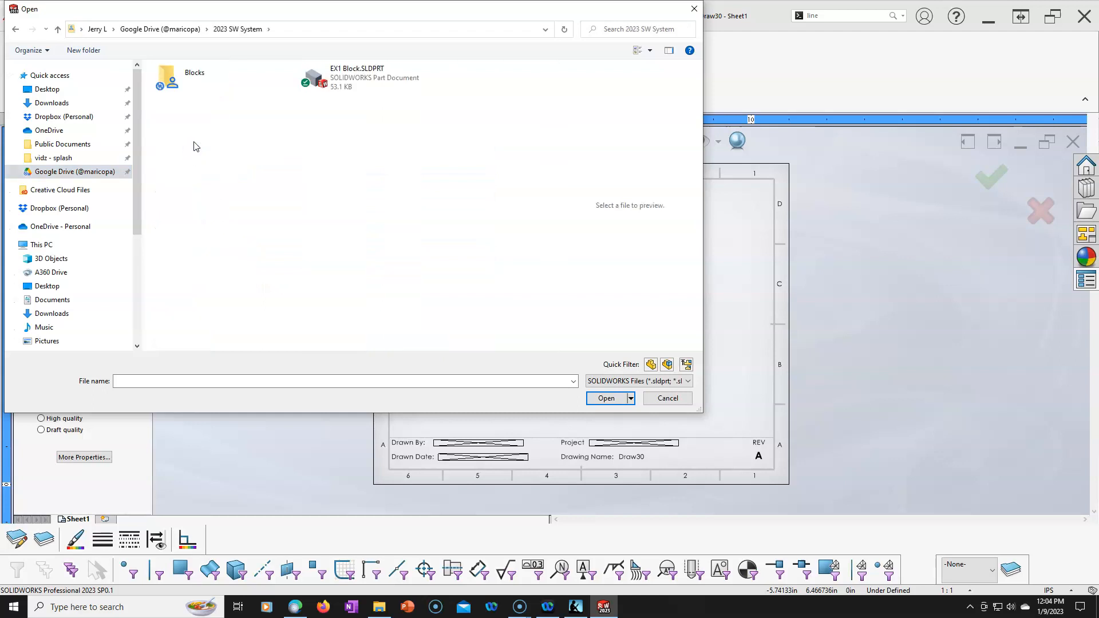
pyautogui.click(361, 80)
pyautogui.click(603, 397)
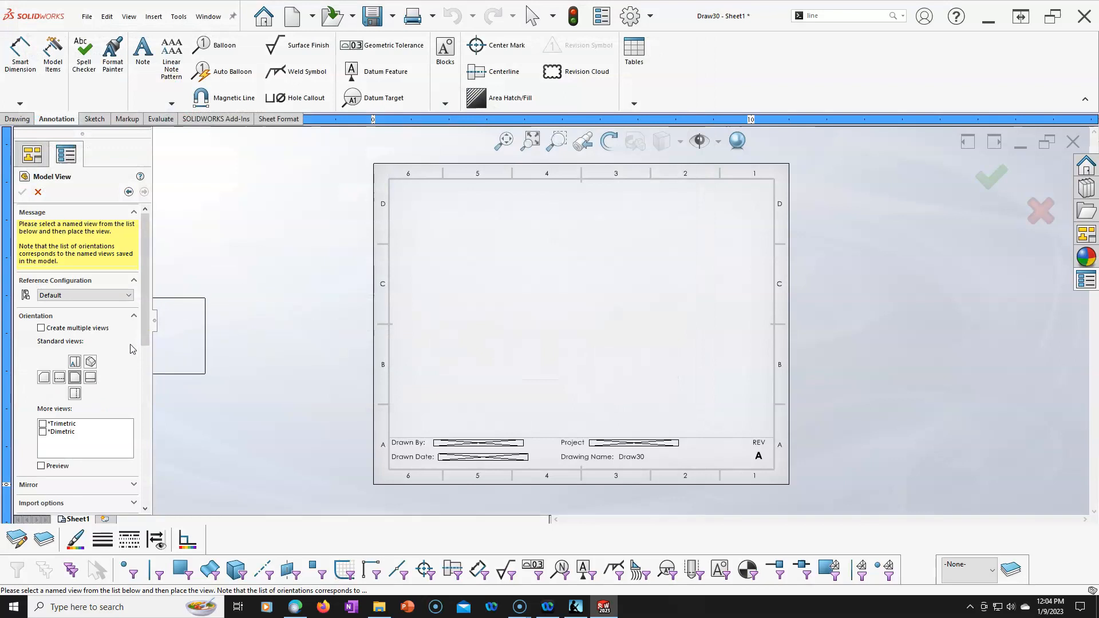
# - Create multiple views of the block at once: front, top, right and isometric
pyautogui.click(44, 330)
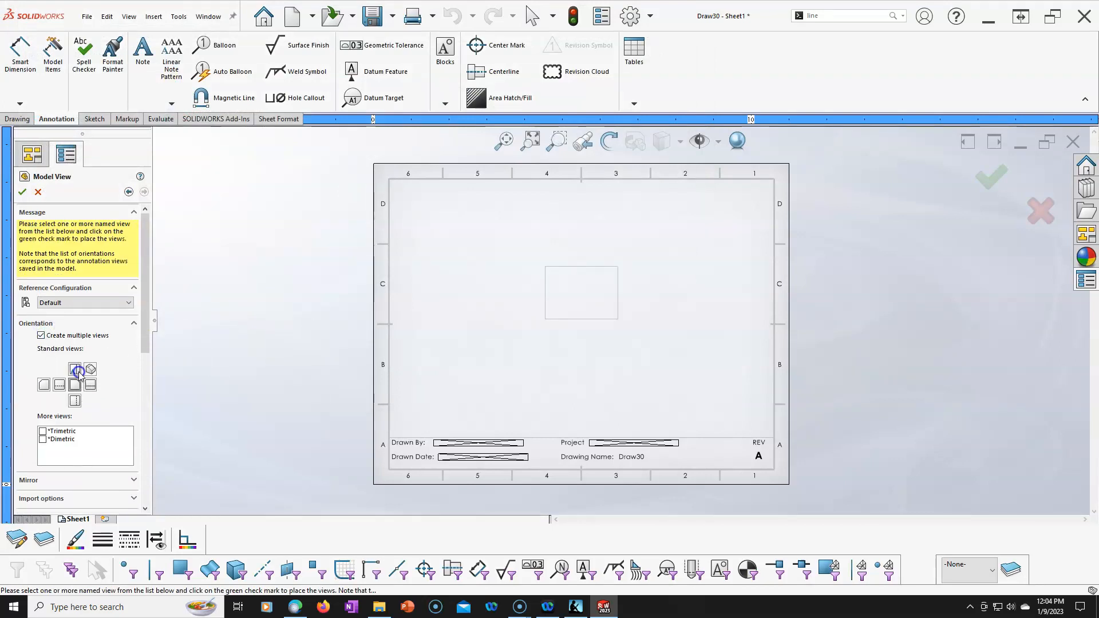
pyautogui.click(91, 372)
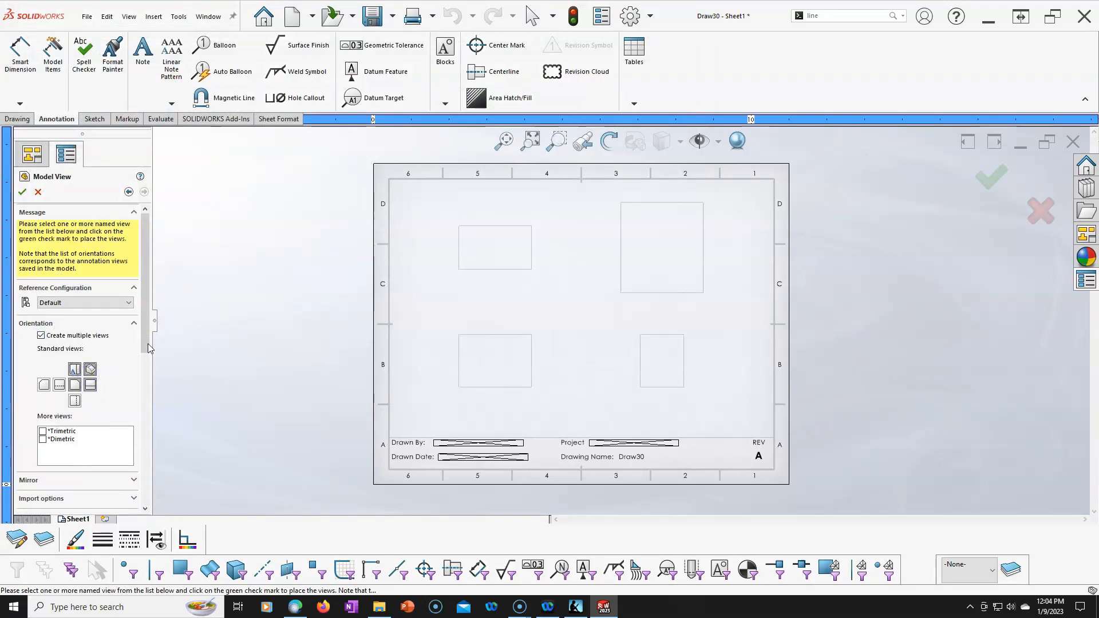
pyautogui.click(22, 193)
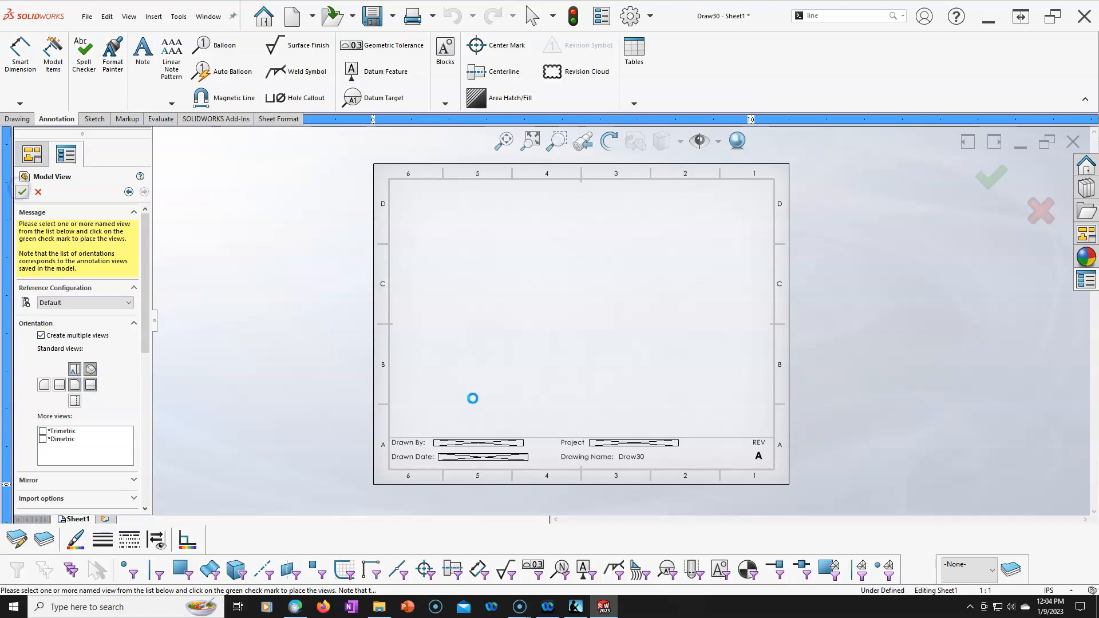
# - Hide the origins in all drawing views
pyautogui.scroll(-1, 509, 411)
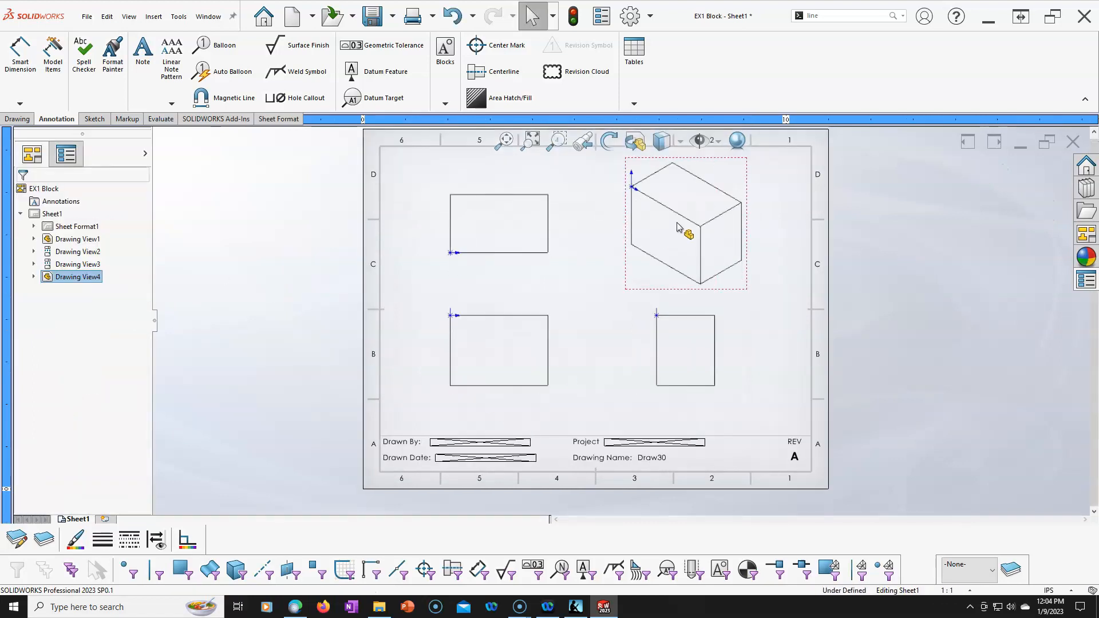
pyautogui.scroll(2, 682, 205)
pyautogui.click(718, 142)
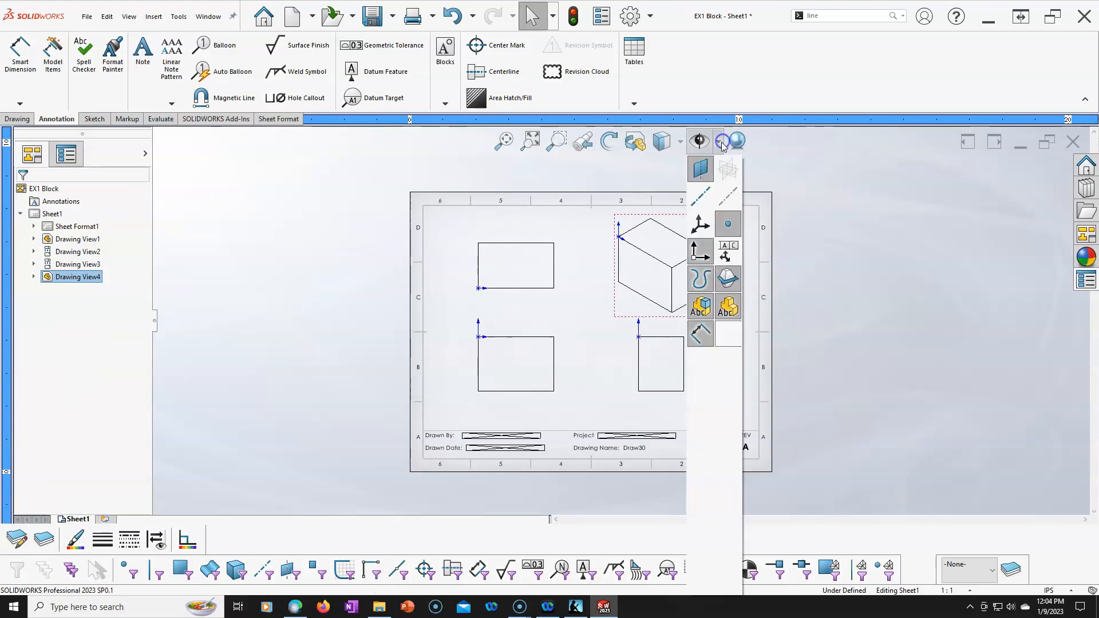
pyautogui.click(701, 251)
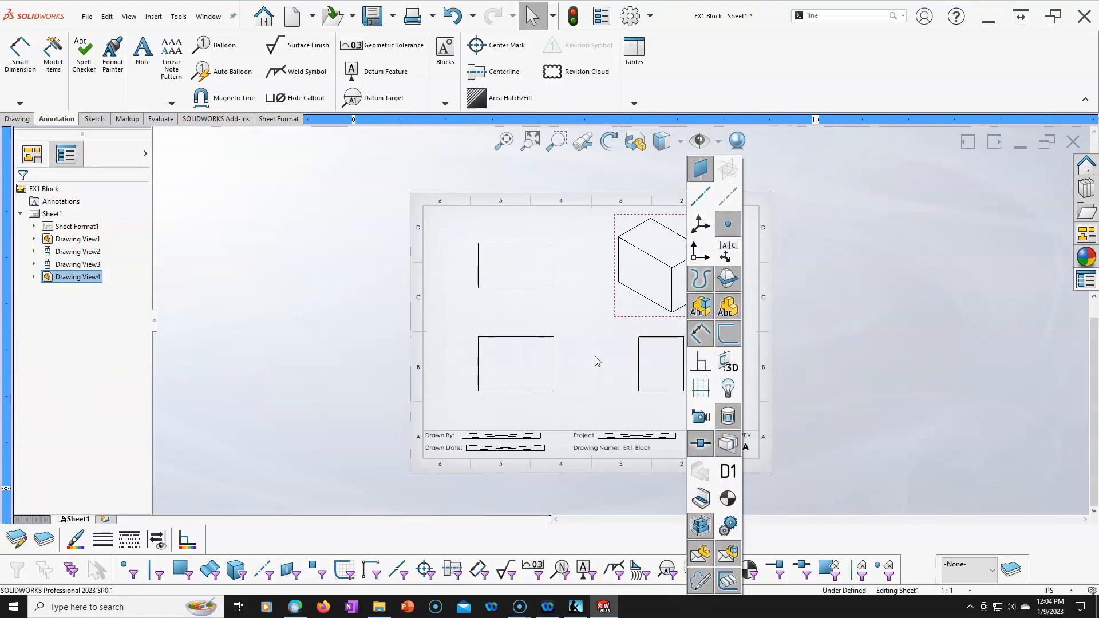
pyautogui.scroll(-4, 595, 358)
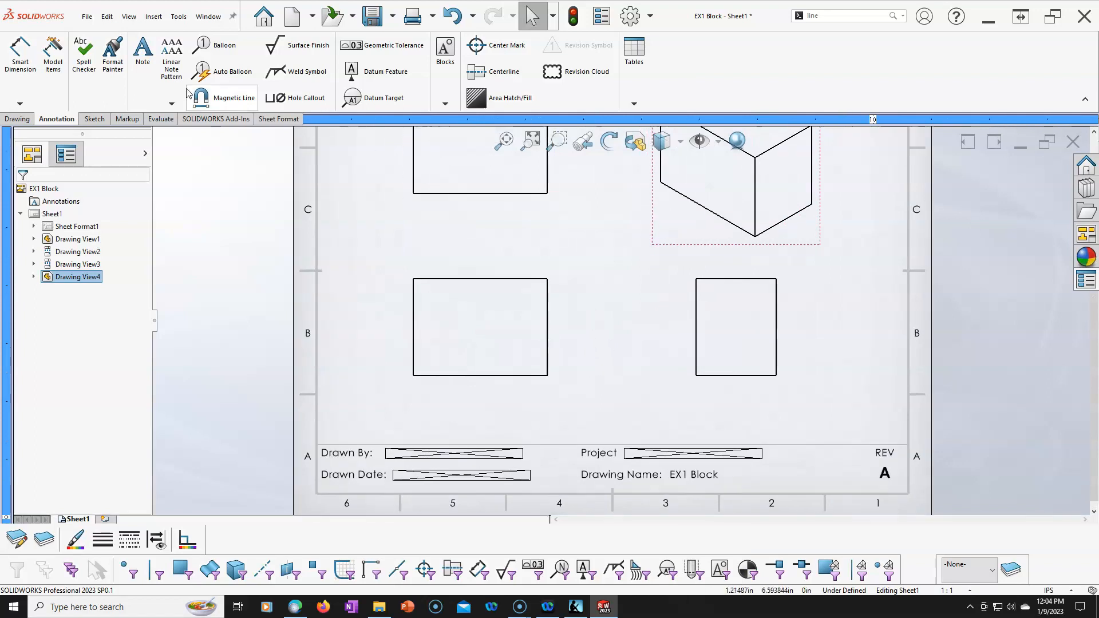
pyautogui.click(21, 58)
pyautogui.click(478, 375)
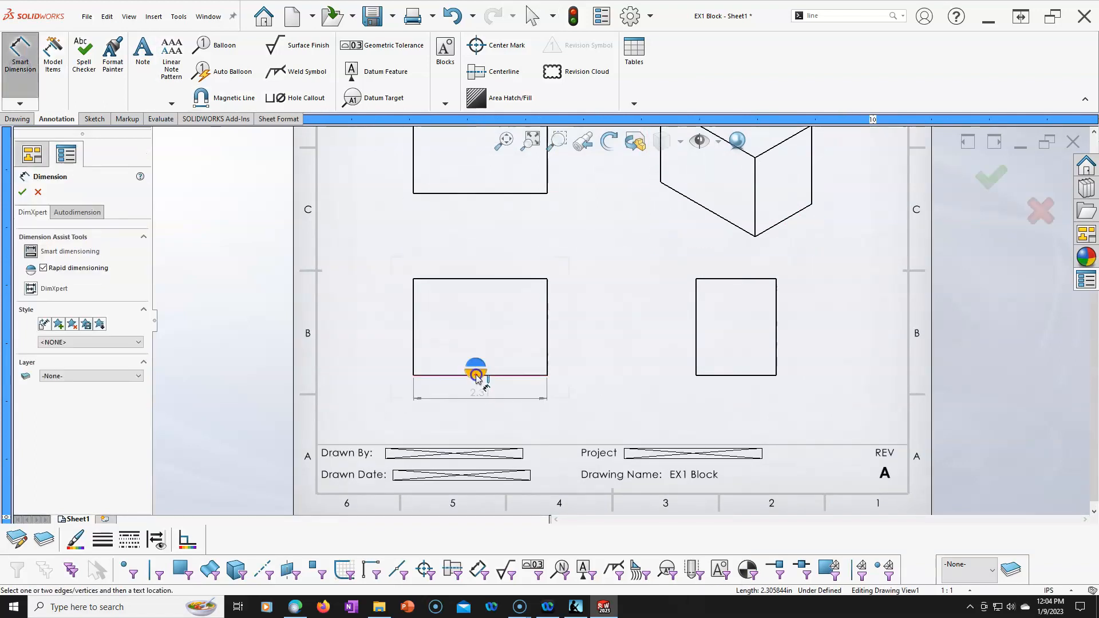
pyautogui.press('Escape')
pyautogui.click(657, 322)
pyautogui.press('Escape')
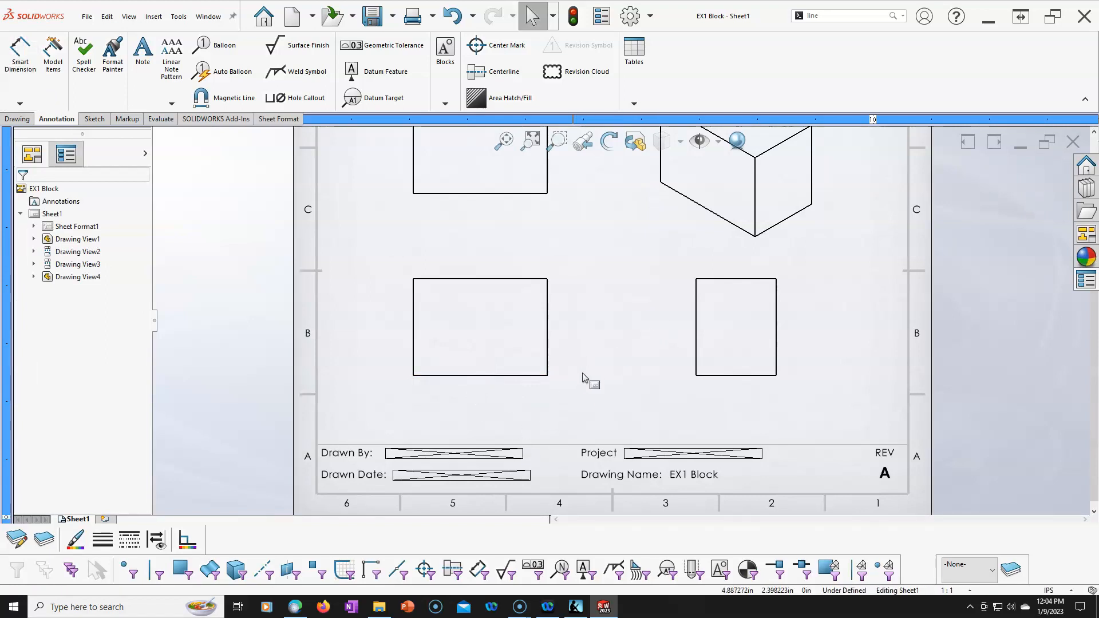
# - Fill in the title block's Project field with EXAMPLE and the Drawn By field with the drafter's initials
pyautogui.doubleClick(478, 455)
pyautogui.click(627, 454)
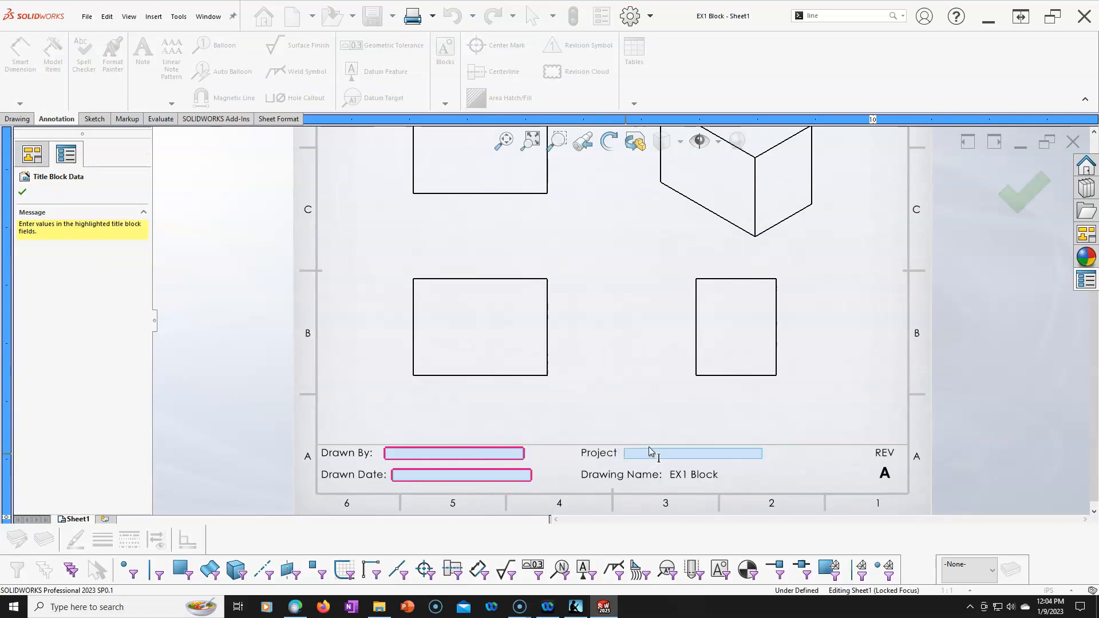
pyautogui.write('EXAMPLE')
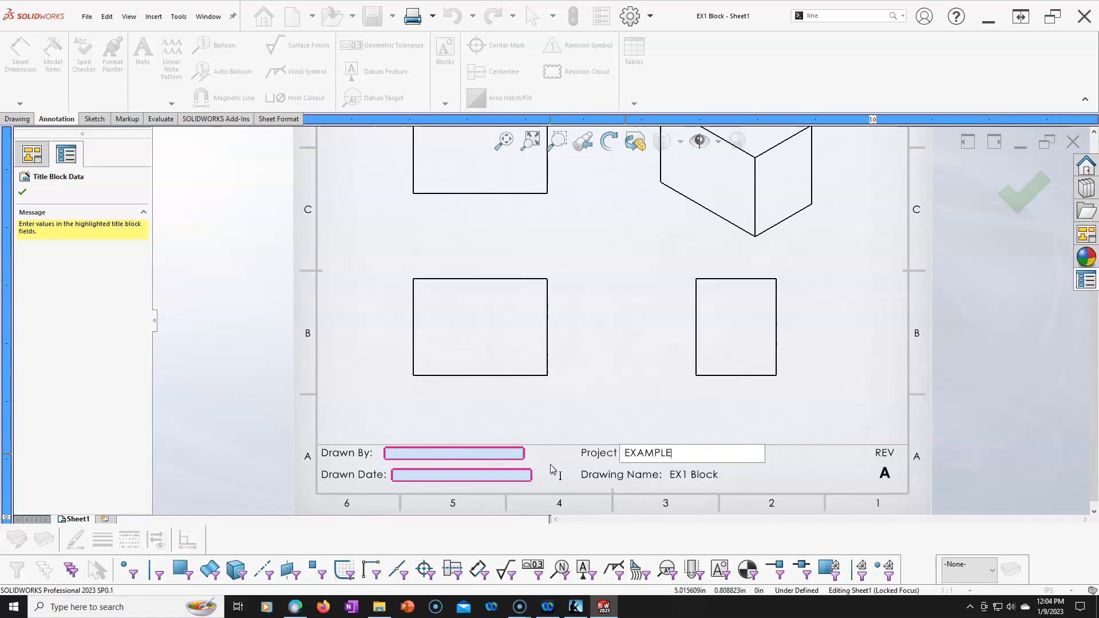
pyautogui.click(471, 453)
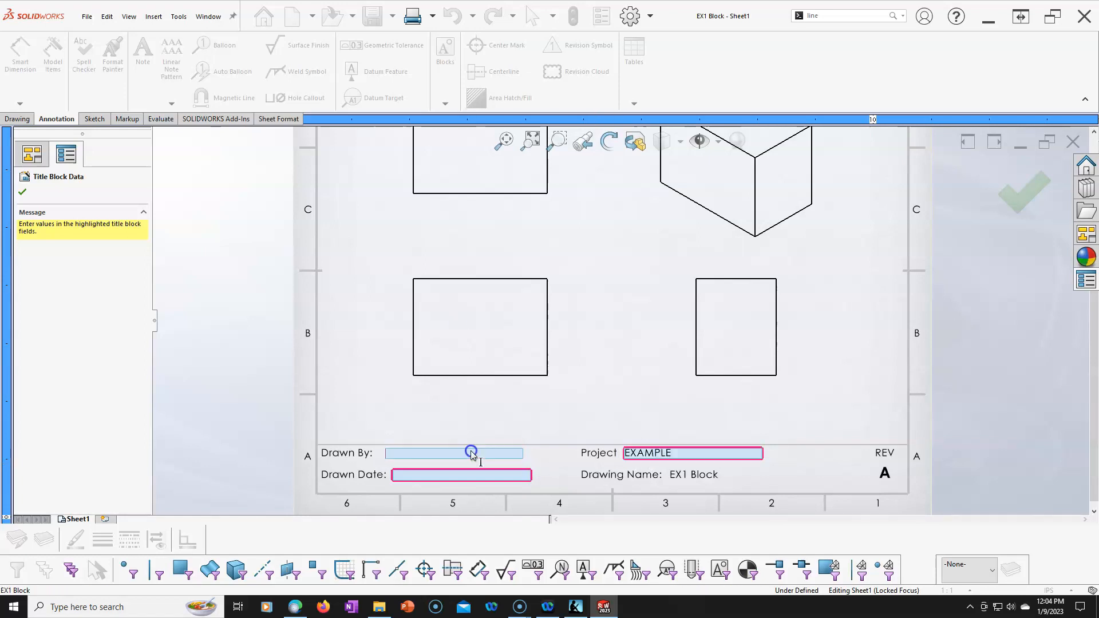
pyautogui.click(471, 453)
pyautogui.write('JL')
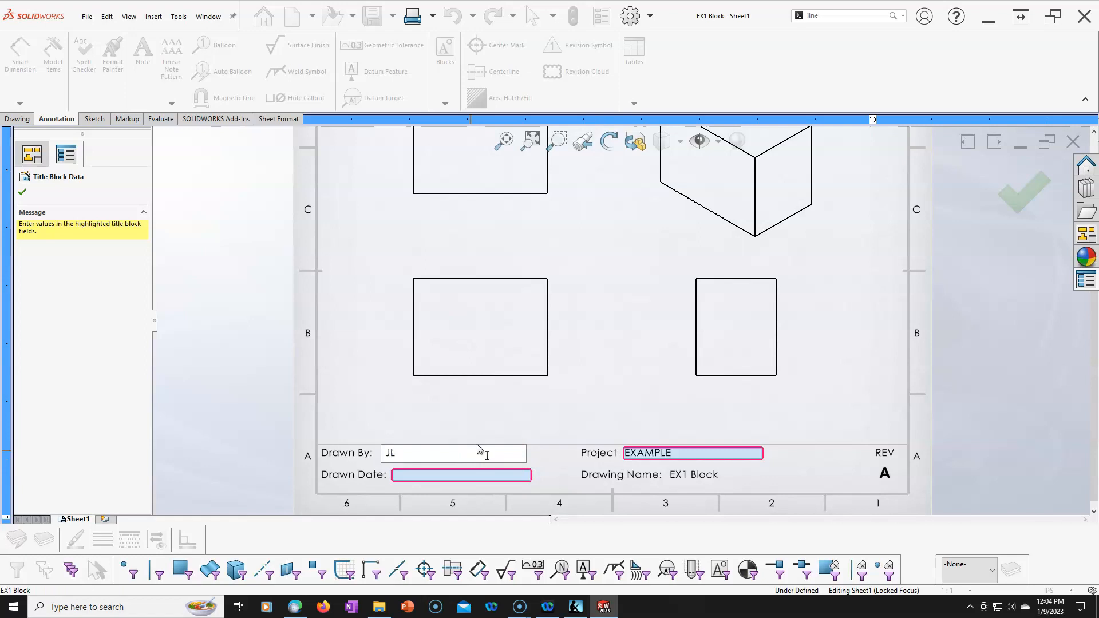
# - Set the title block's Drawn Date to 1/9/2023 and accept the title block data
pyautogui.click(442, 475)
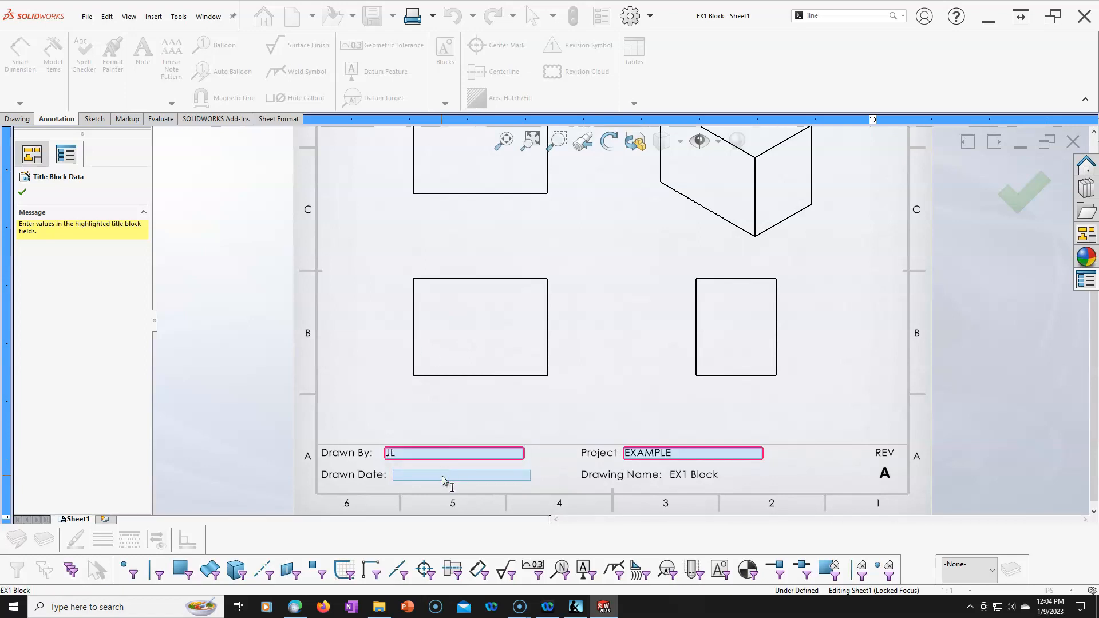
pyautogui.write('1')
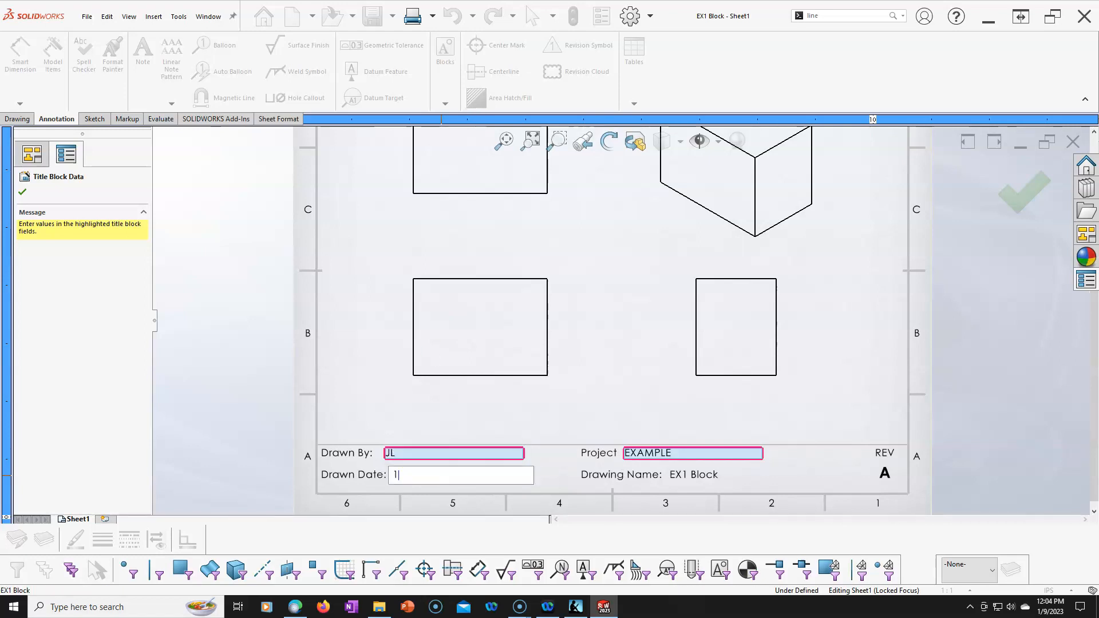
pyautogui.write('/9/')
pyautogui.press('Tab')
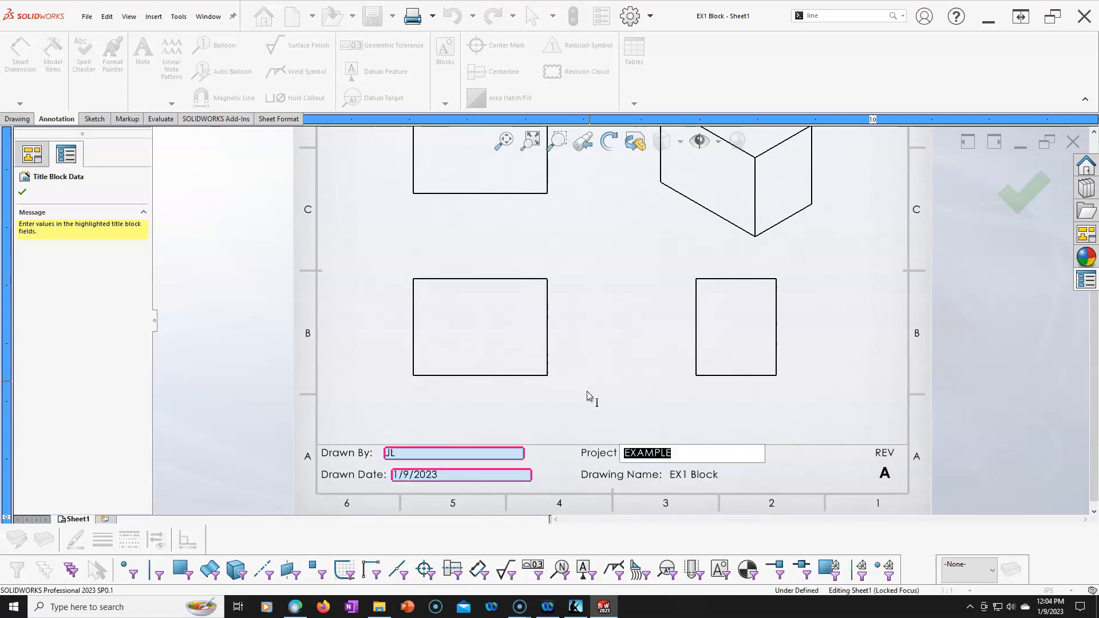
pyautogui.click(593, 375)
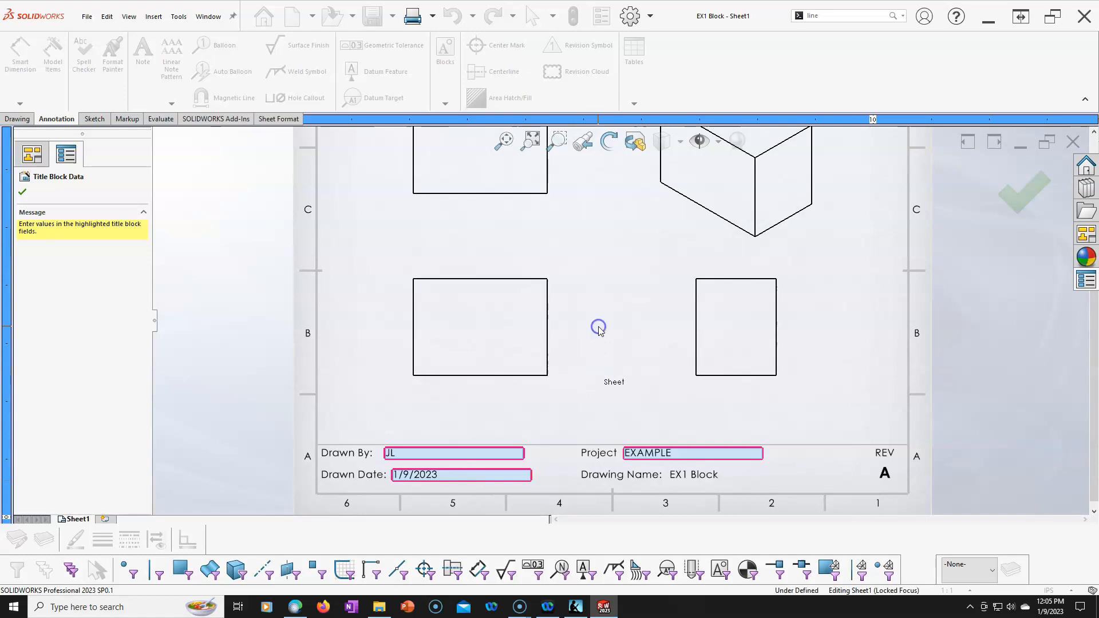
pyautogui.click(1025, 196)
pyautogui.scroll(5, 601, 367)
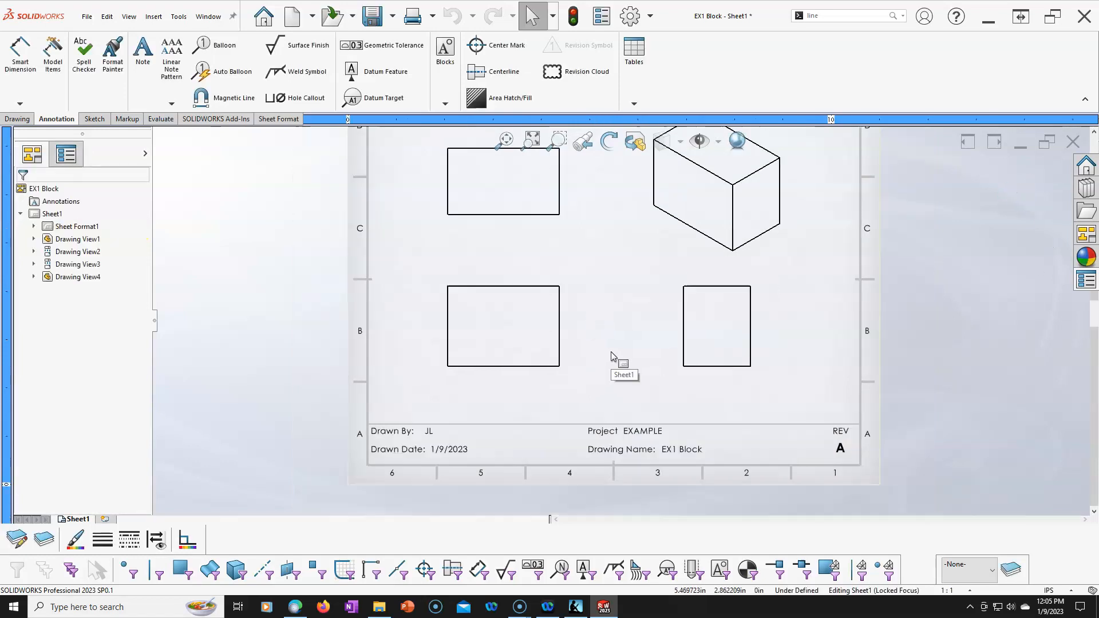
pyautogui.scroll(-2, 631, 348)
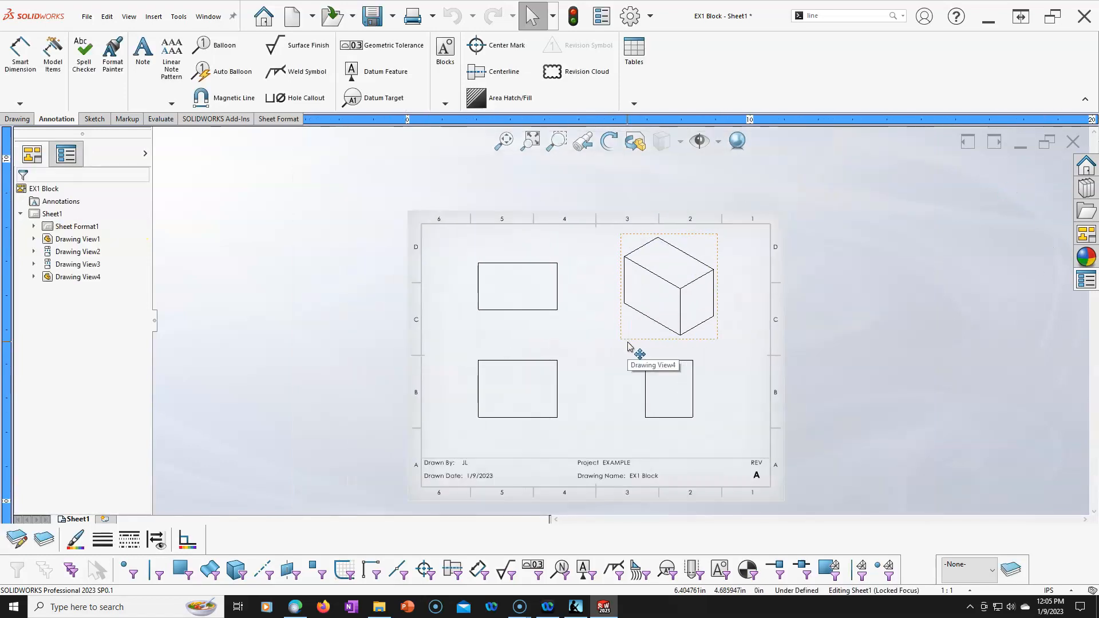
pyautogui.click(105, 519)
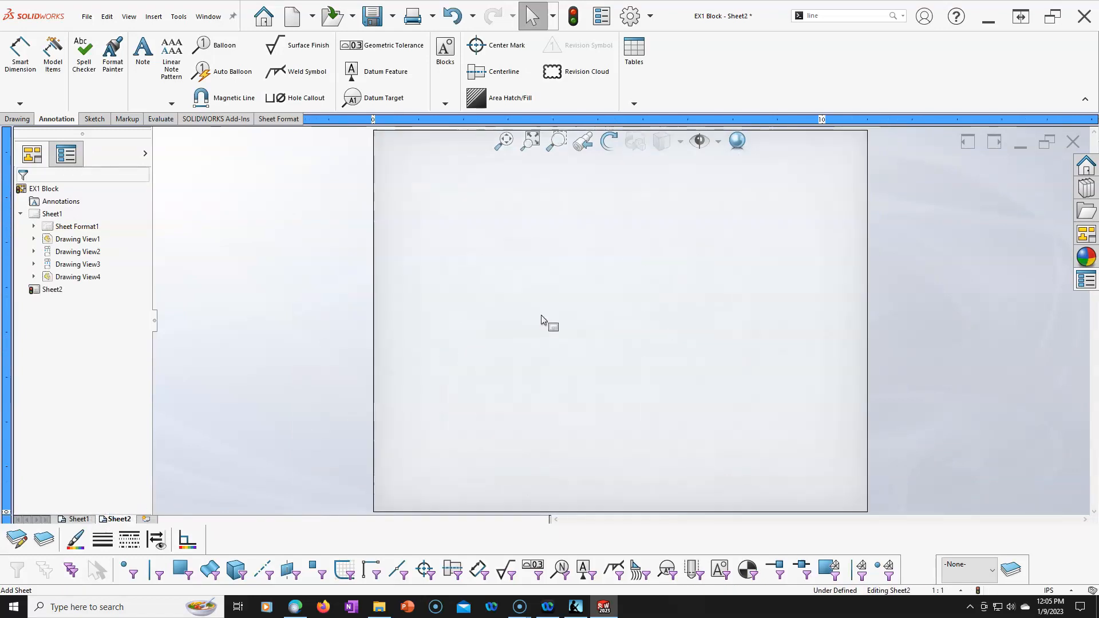
pyautogui.rightClick(121, 520)
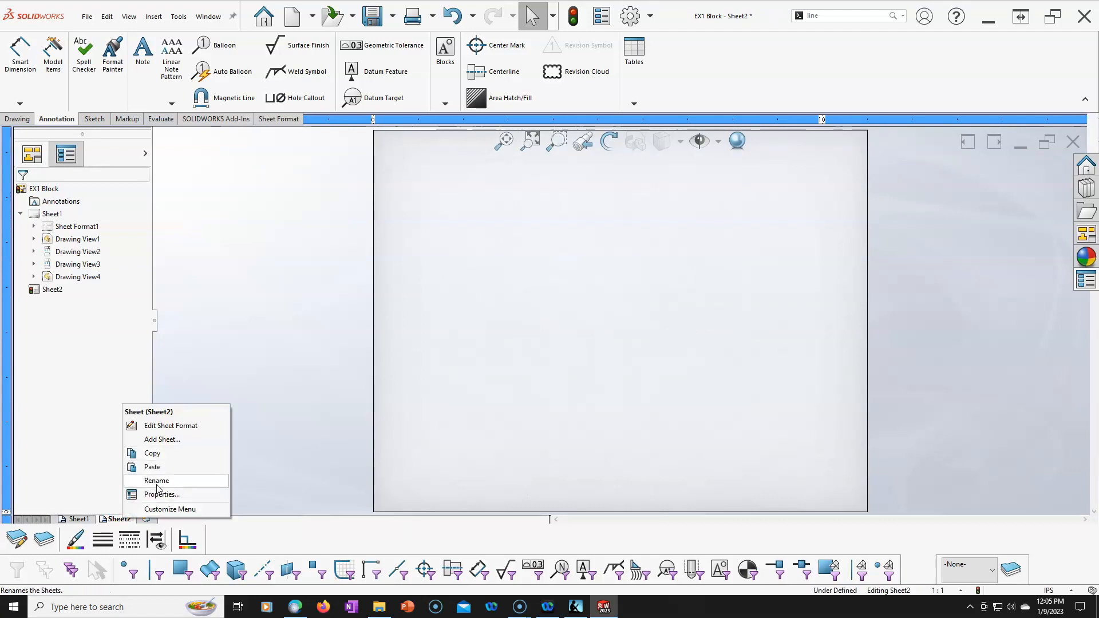
pyautogui.click(51, 289)
pyautogui.rightClick(55, 289)
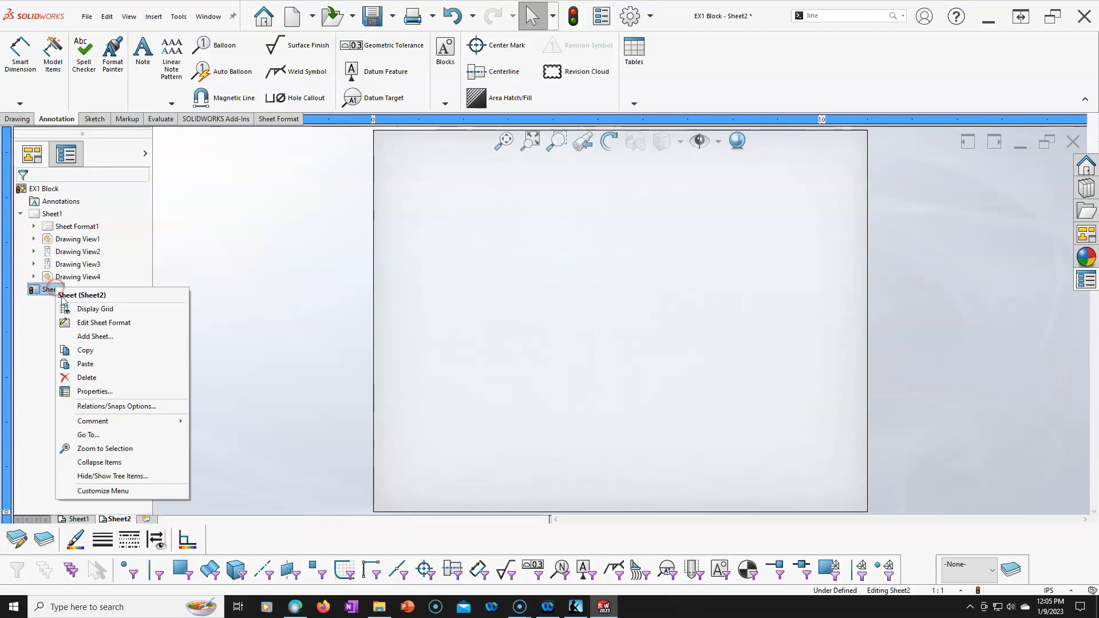
pyautogui.click(113, 378)
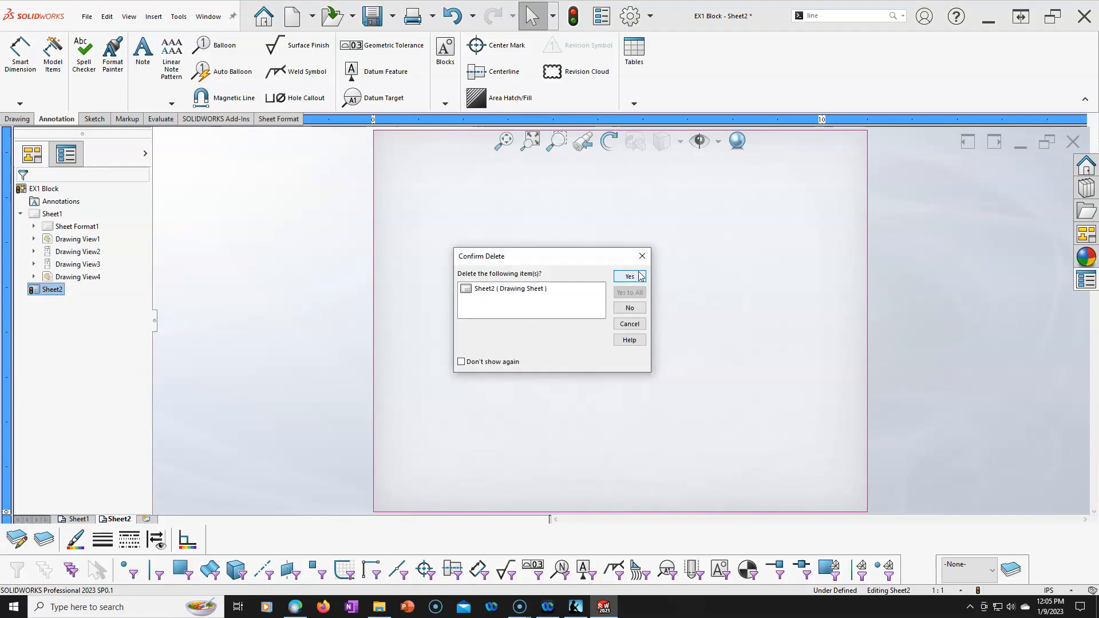
pyautogui.click(639, 272)
# - Delete all four block views from Sheet1, leaving only the border and title block
pyautogui.moveTo(749, 197); pyautogui.dragTo(441, 412)
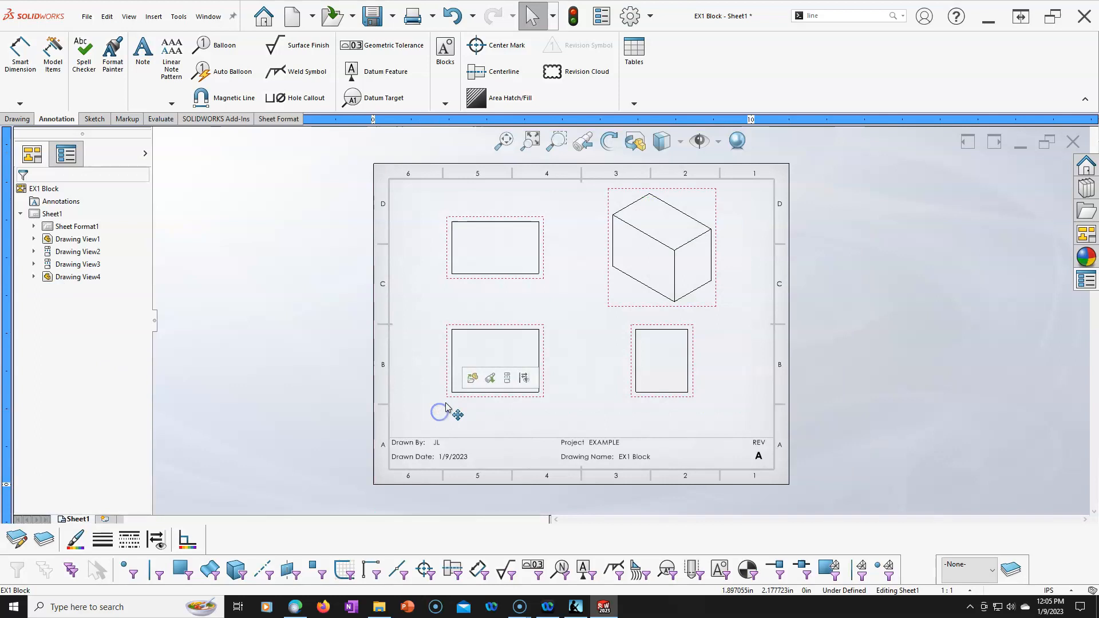
pyautogui.press('Delete')
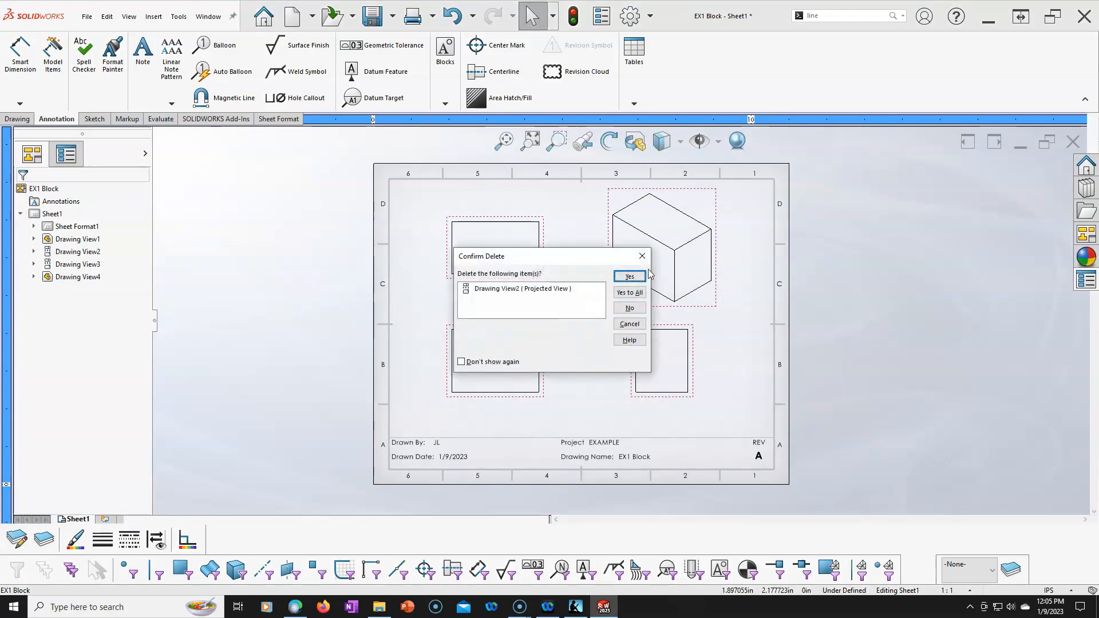
pyautogui.click(632, 292)
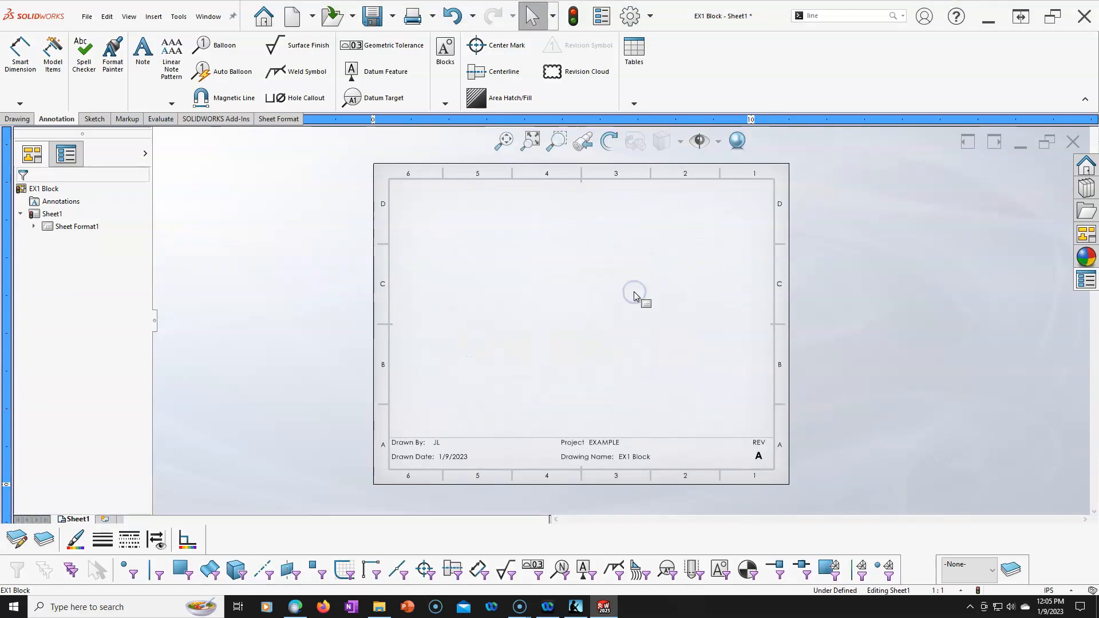
pyautogui.scroll(-1, 609, 307)
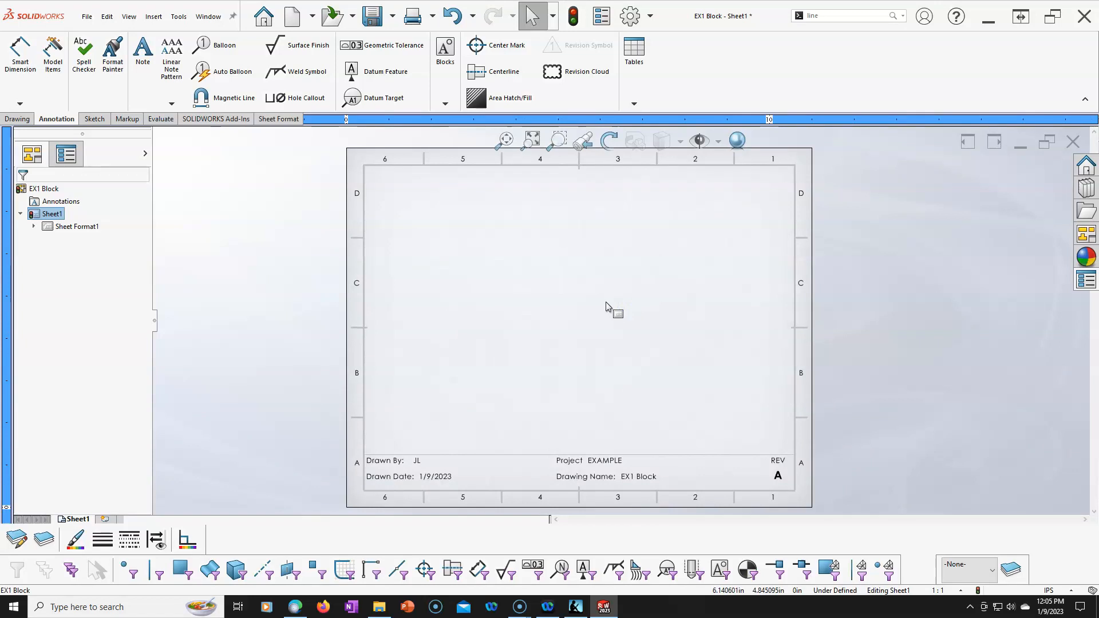
# - Hide the Line Format toolbar while keeping the Layer toolbar shown
pyautogui.click(893, 528)
pyautogui.moveTo(922, 502)
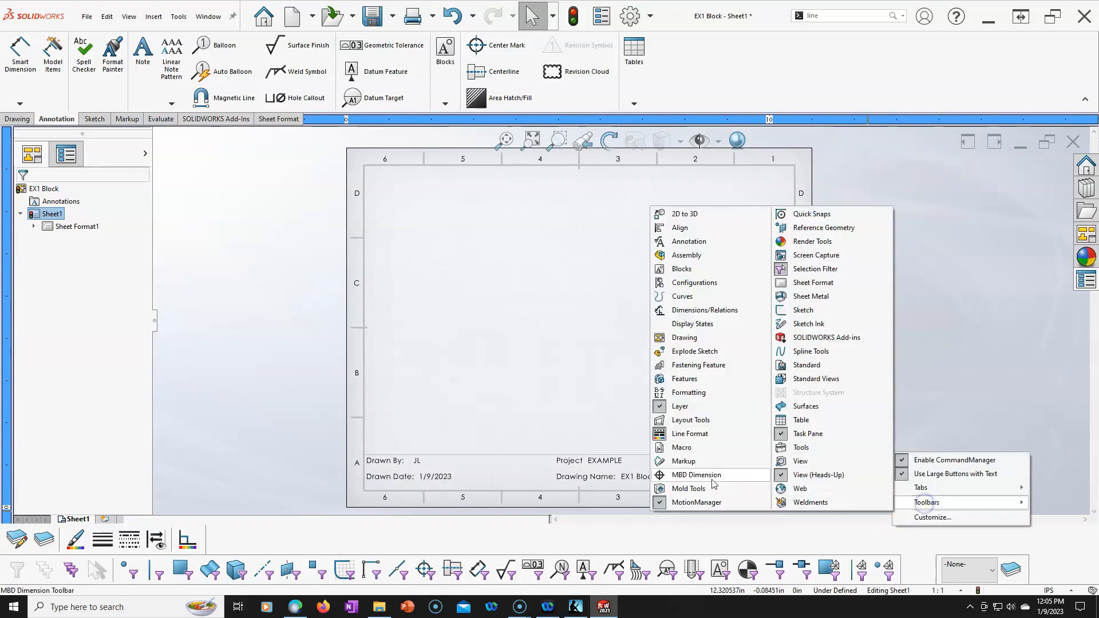
pyautogui.click(676, 435)
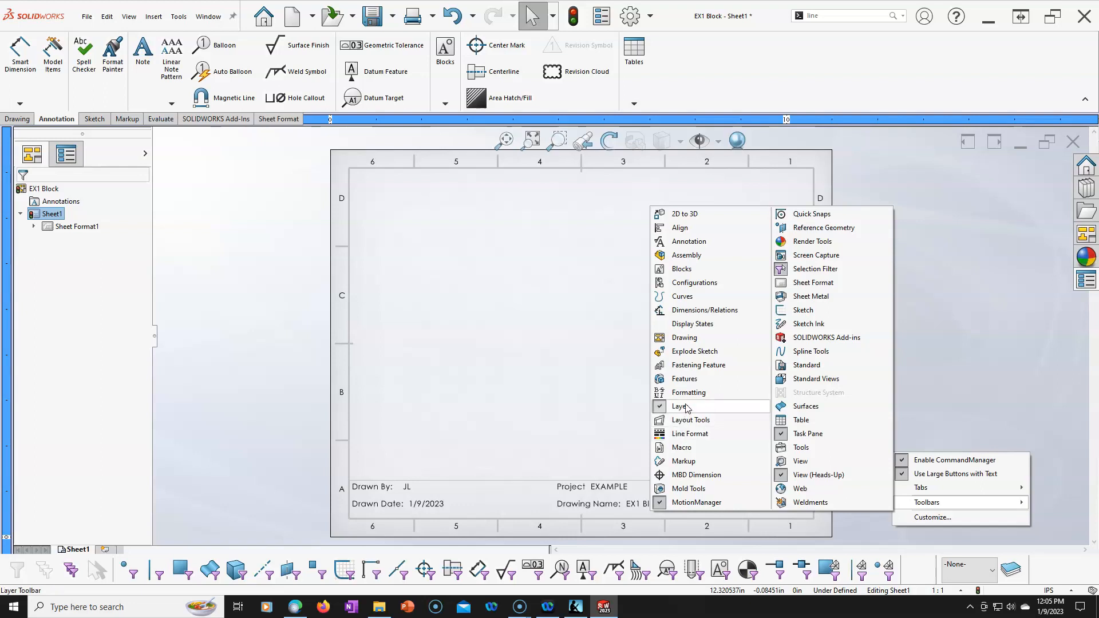
pyautogui.click(953, 382)
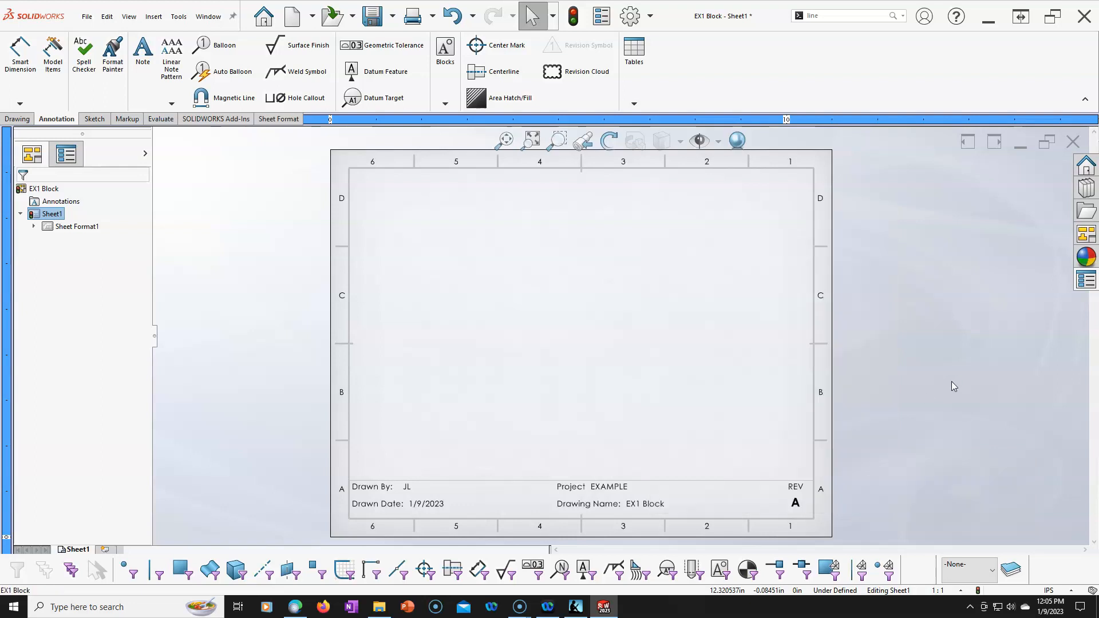
# - Create a new layer named Dims and set its color to bright blue
pyautogui.click(1011, 570)
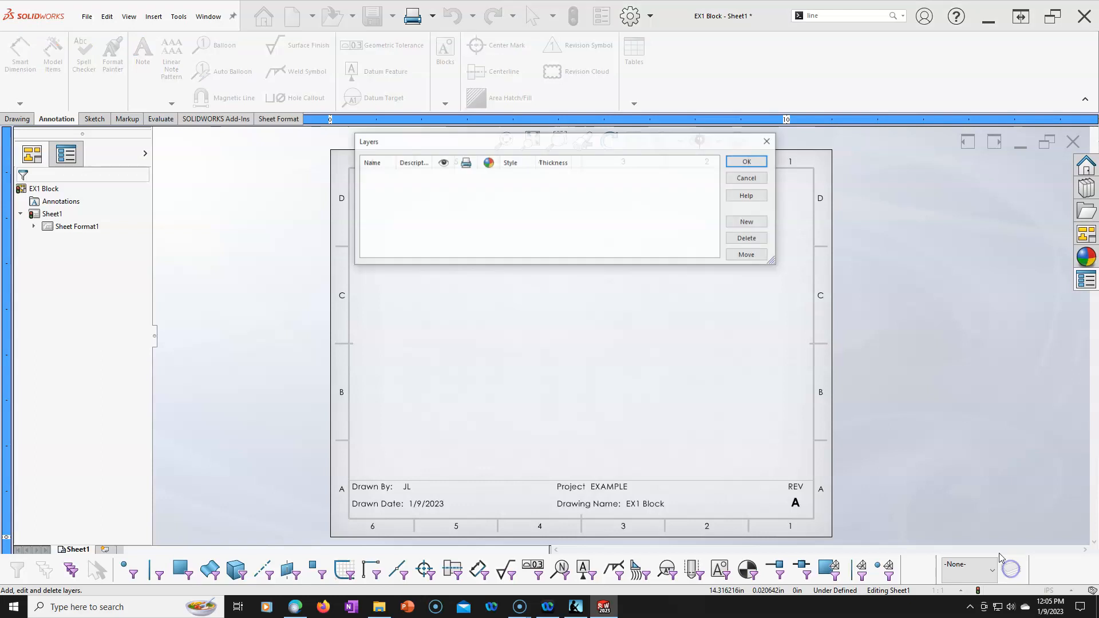
pyautogui.click(745, 222)
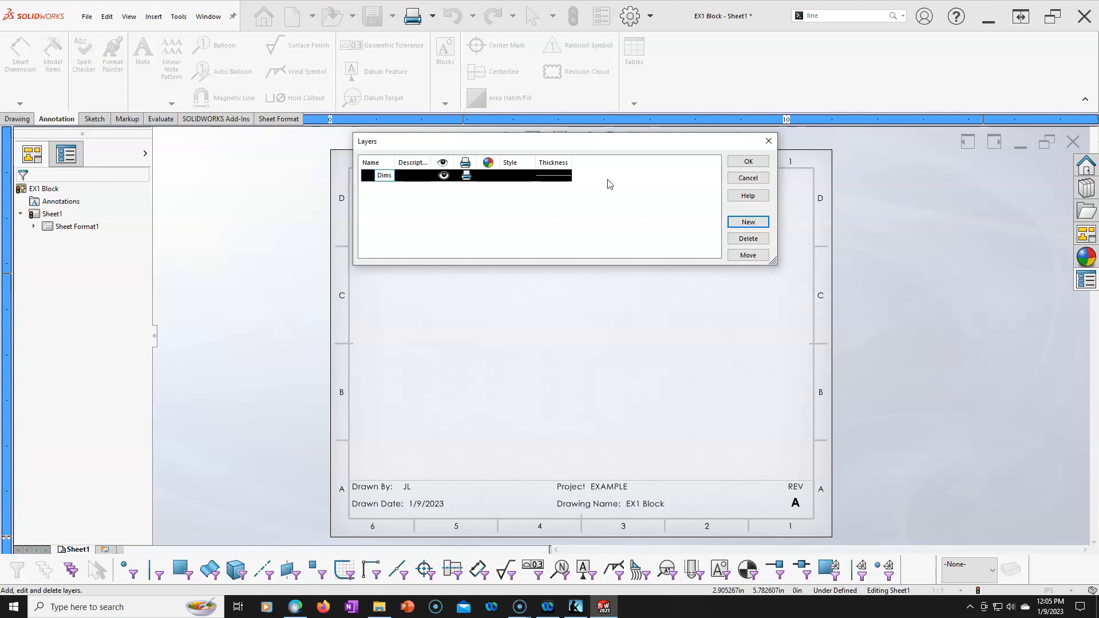
pyautogui.click(475, 194)
pyautogui.click(487, 178)
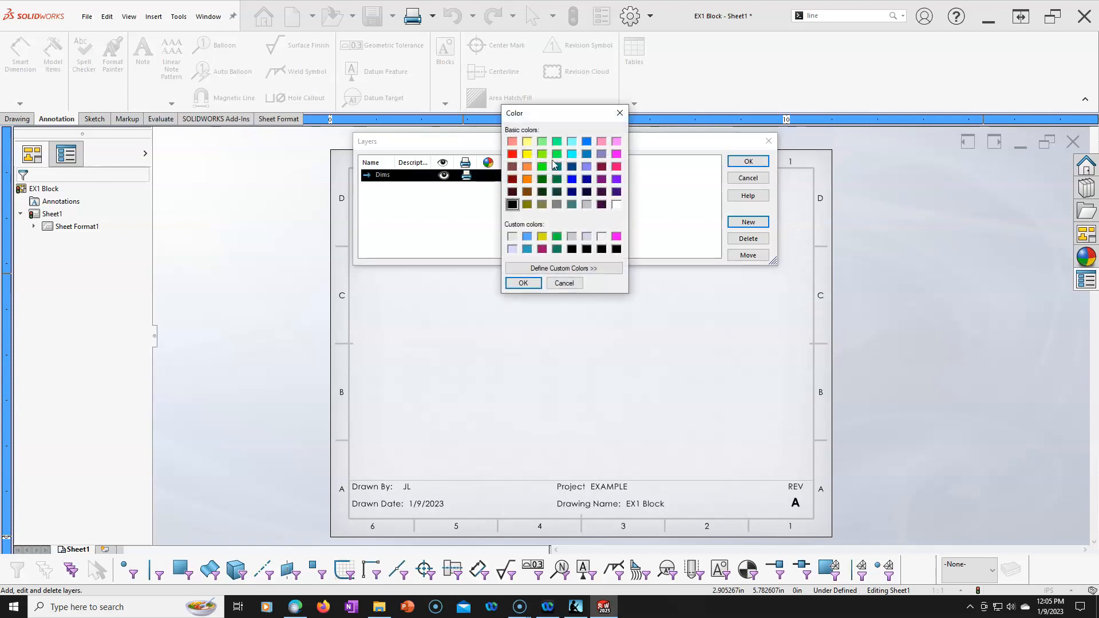
pyautogui.click(587, 142)
pyautogui.click(524, 283)
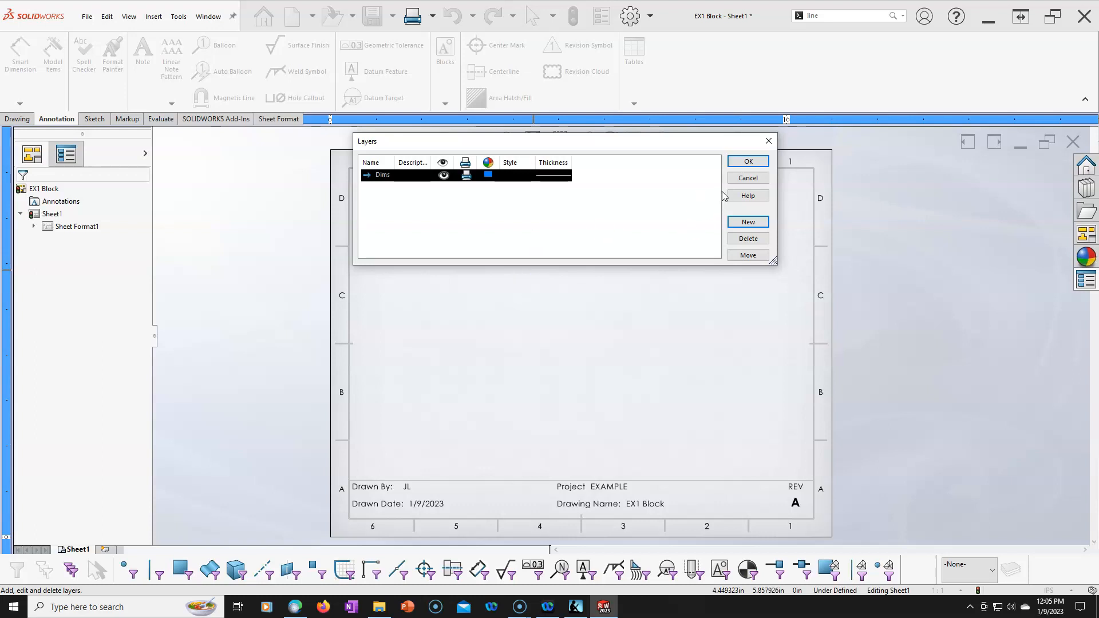
# - Add a second layer named Center with a pinkish-red color and accept the layer list
pyautogui.click(748, 223)
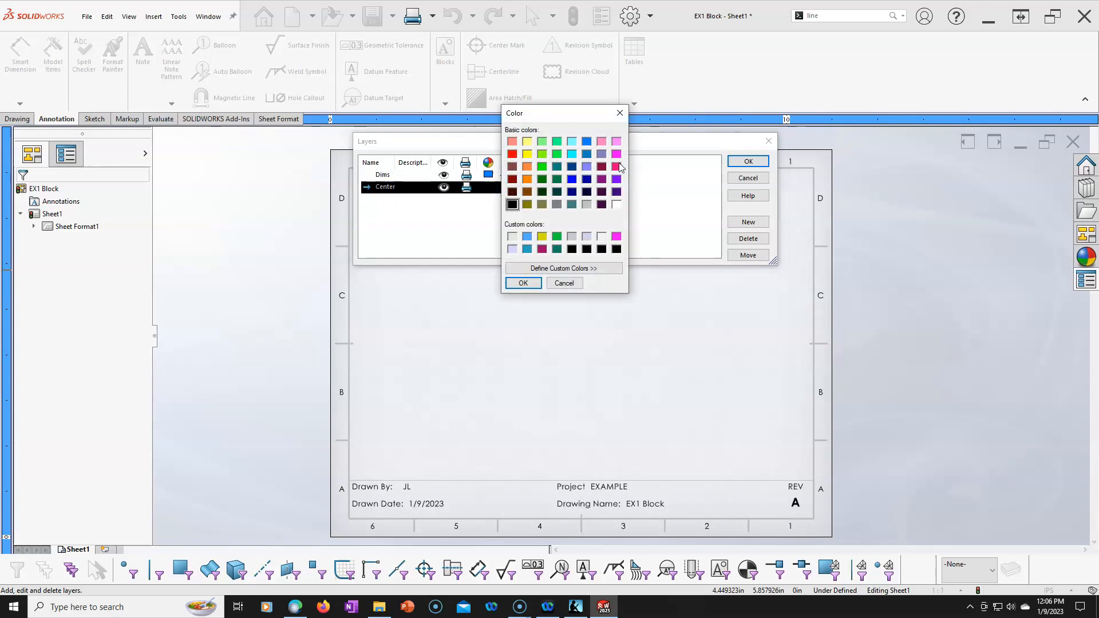
pyautogui.click(616, 167)
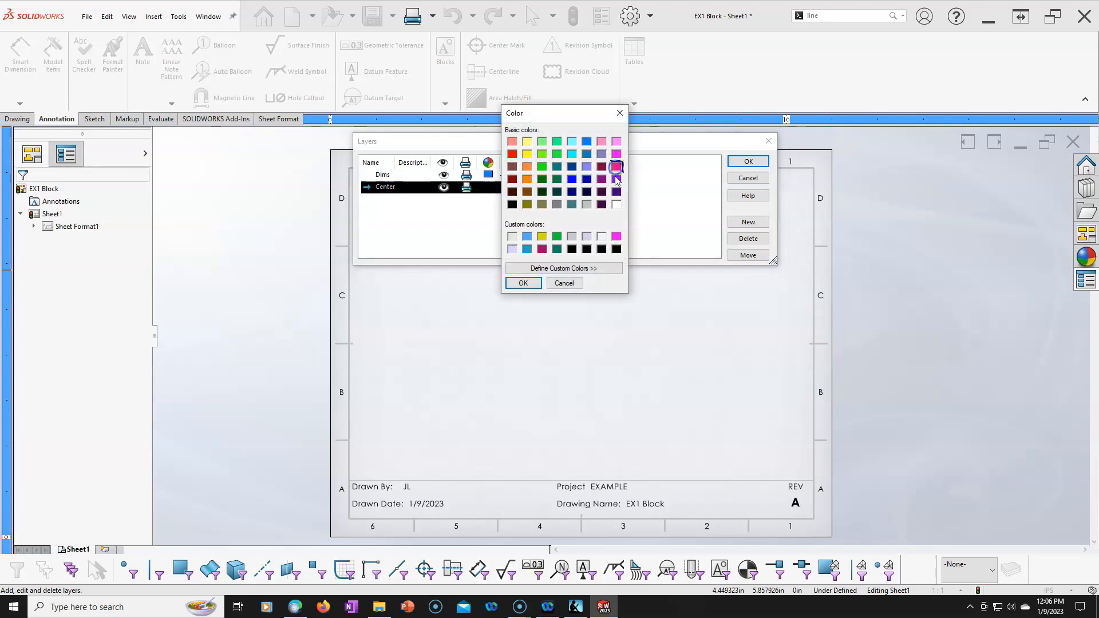
pyautogui.click(518, 283)
pyautogui.click(748, 162)
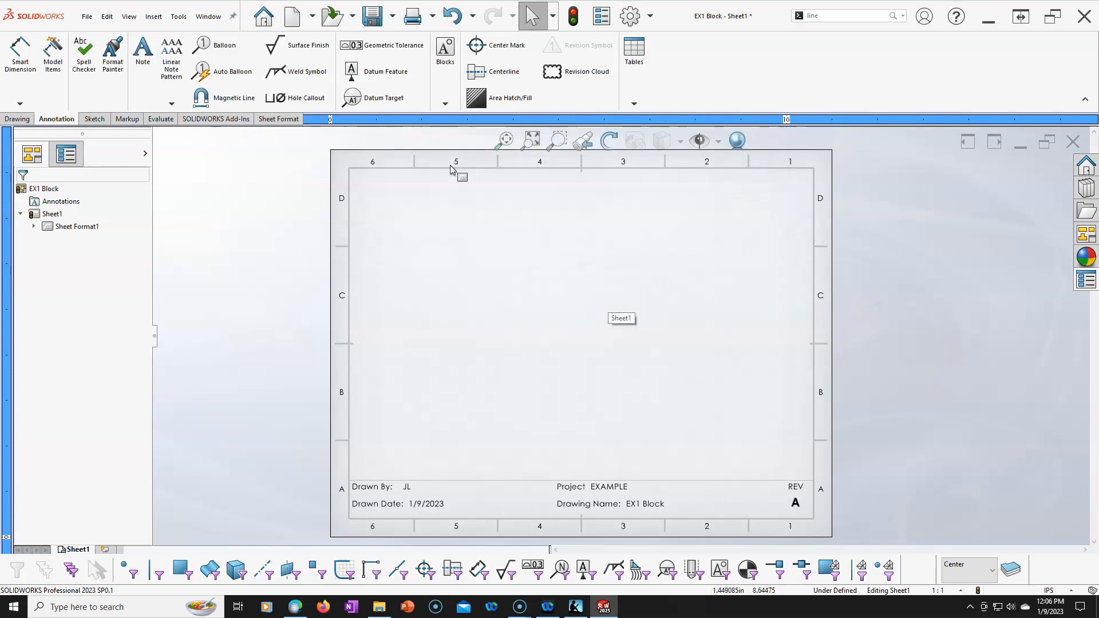
# - Save the sheet format over the existing Simple A-Land.slddrt in the sheetformat folder
pyautogui.click(107, 16)
pyautogui.click(125, 129)
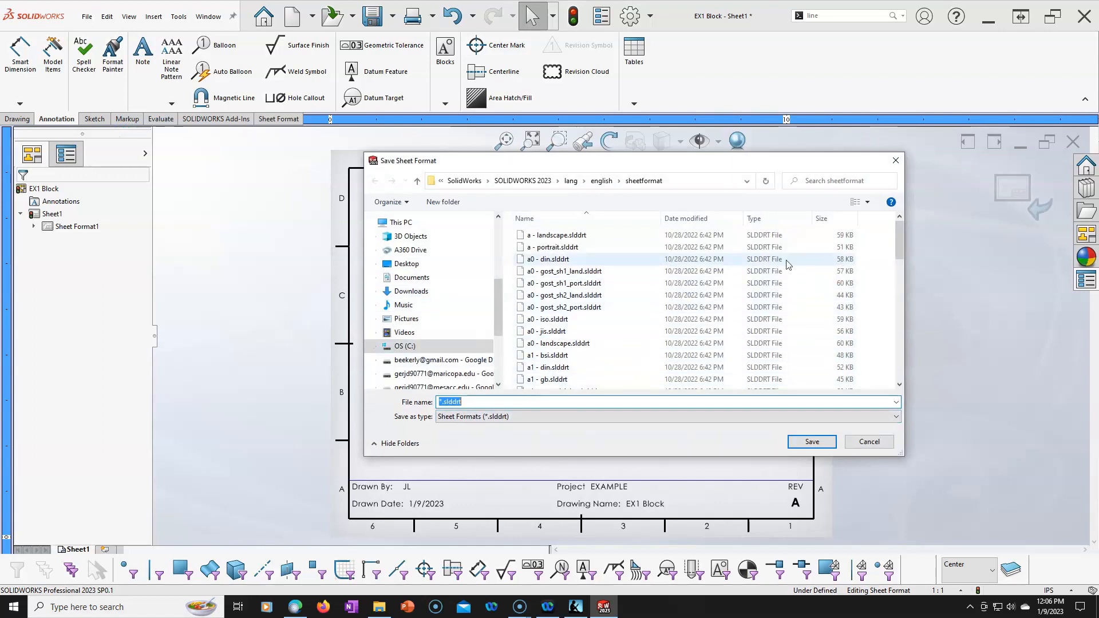
pyautogui.moveTo(899, 246); pyautogui.dragTo(899, 366)
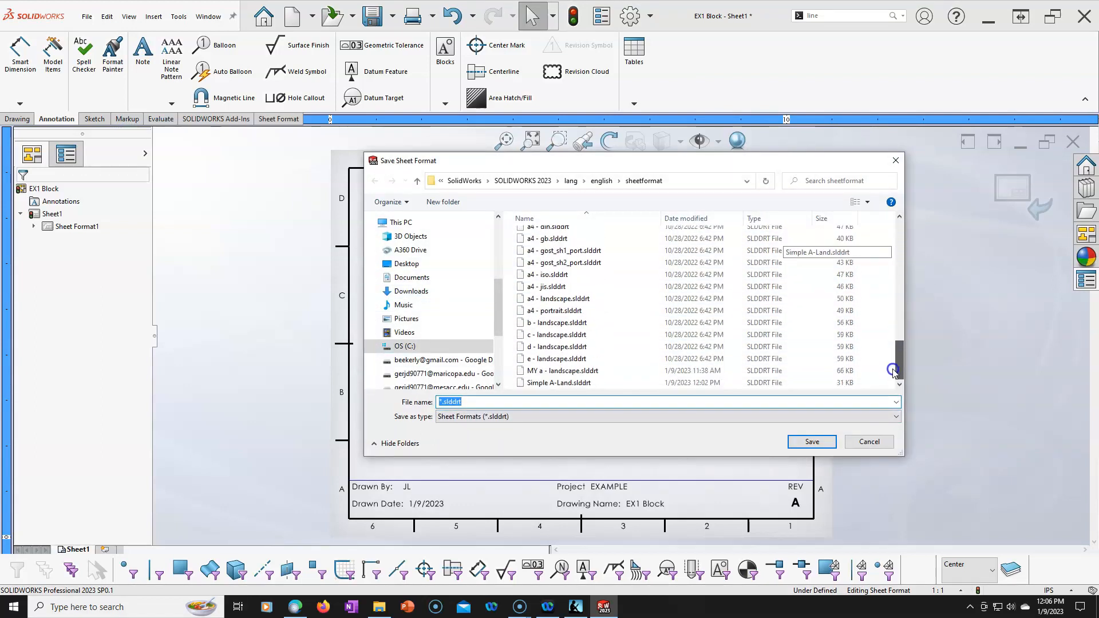
pyautogui.click(812, 442)
pyautogui.click(578, 304)
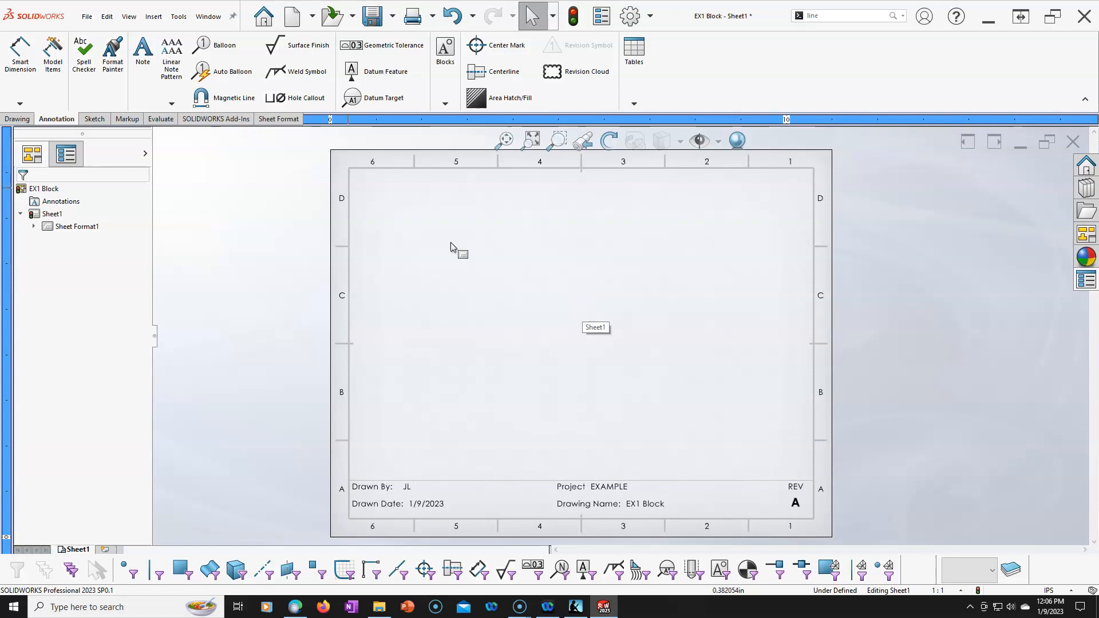
# - Save the drawing as a drawing template, replacing Simple A-Land.DRWDOT in the SOLIDWORKS 2023 templates folder
pyautogui.click(86, 16)
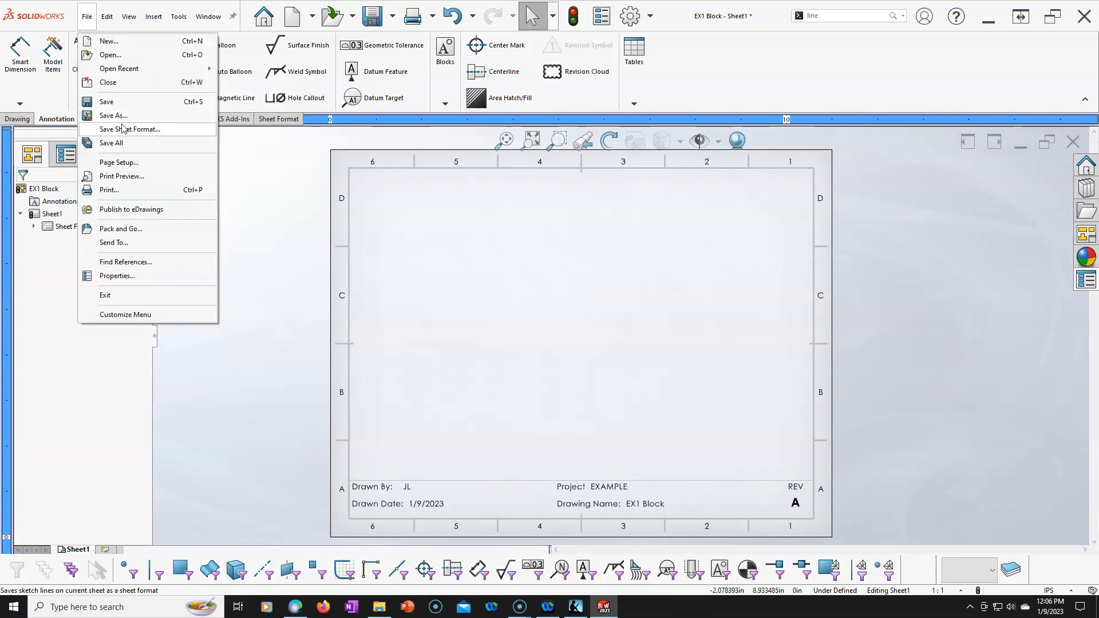
pyautogui.click(117, 116)
pyautogui.click(476, 388)
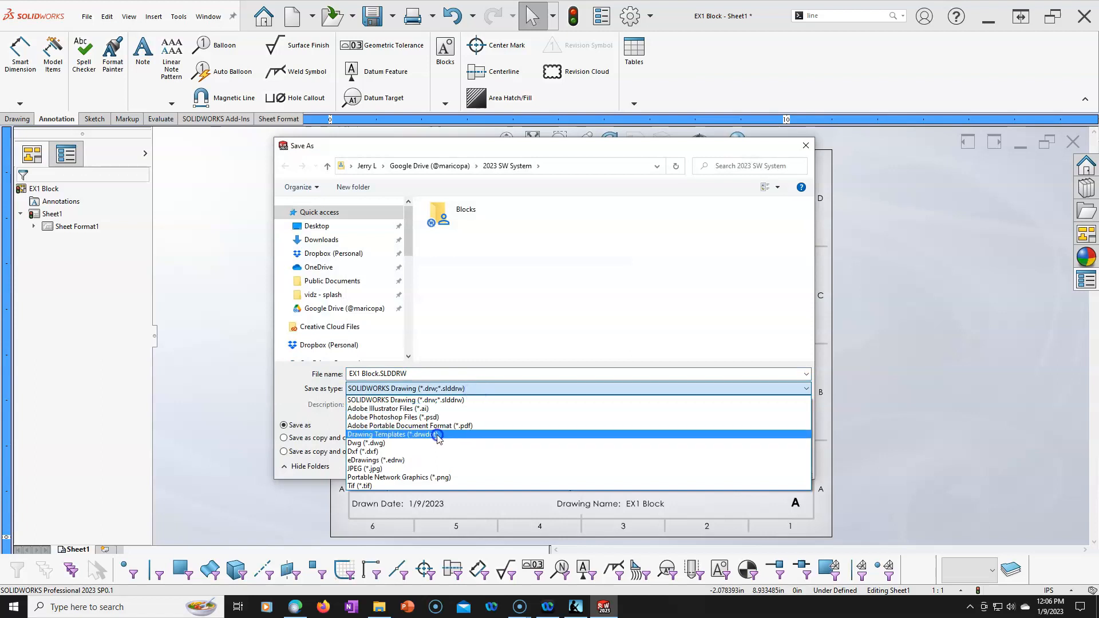
pyautogui.click(438, 434)
pyautogui.click(472, 256)
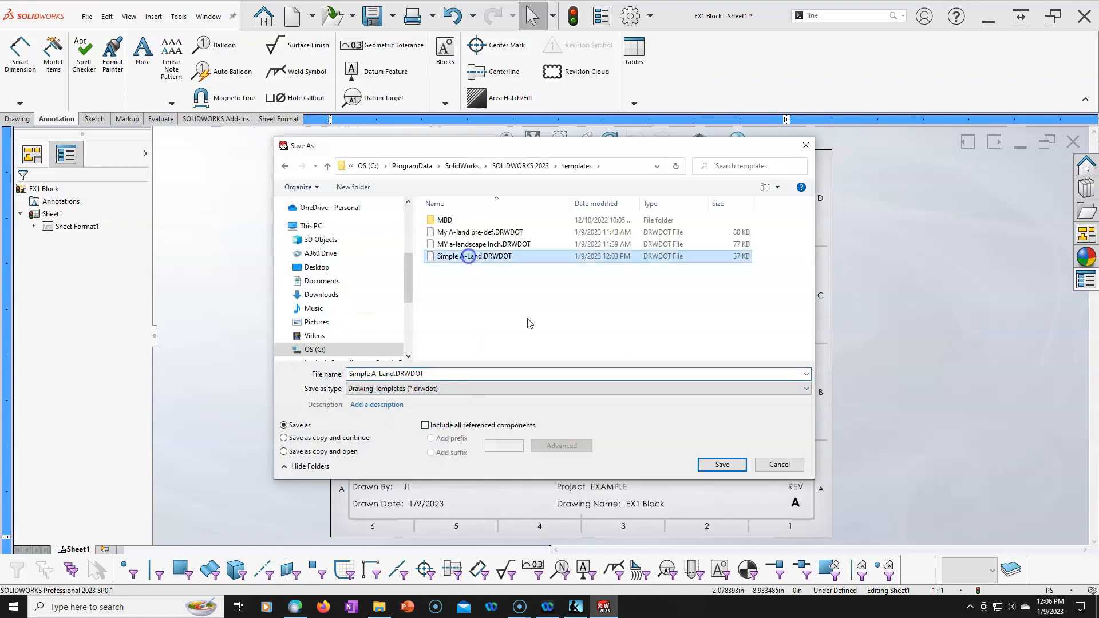
pyautogui.click(719, 465)
pyautogui.click(571, 304)
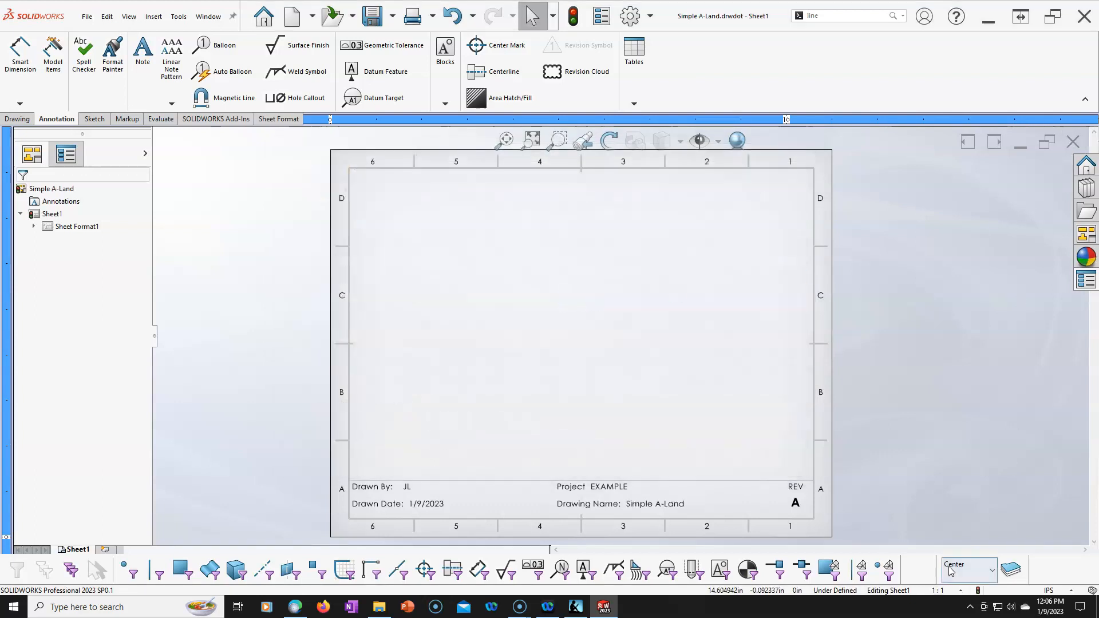
# - Set the current layer to None and save the drawing as a template, replacing Simple A-Land.DRWDOT in the SOLIDWORKS 2023 templates folder
pyautogui.click(962, 575)
pyautogui.click(961, 534)
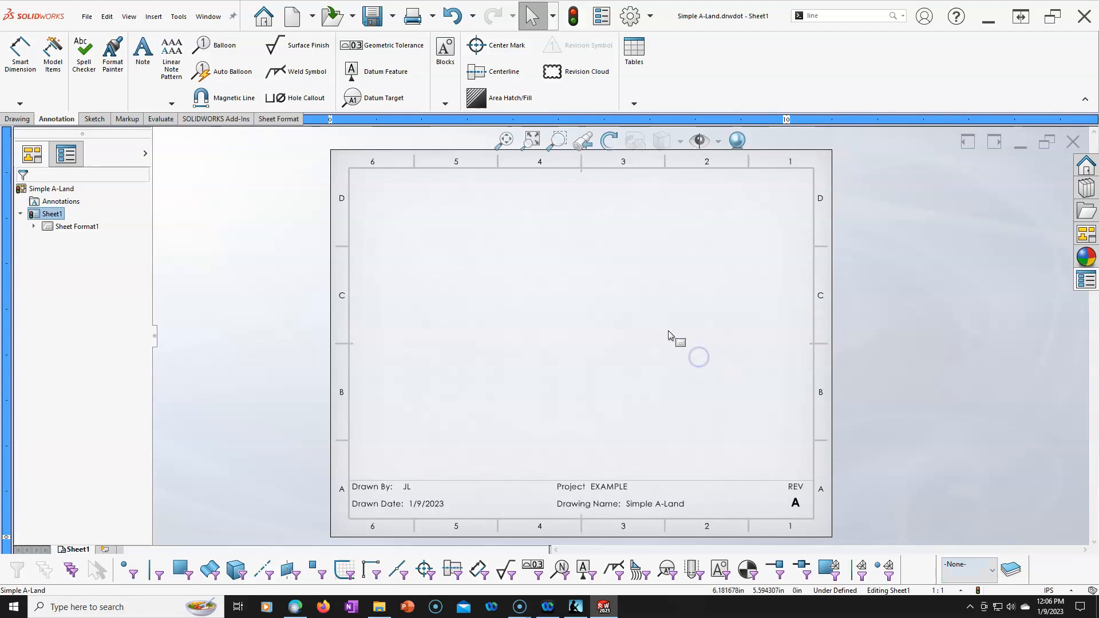
pyautogui.click(87, 17)
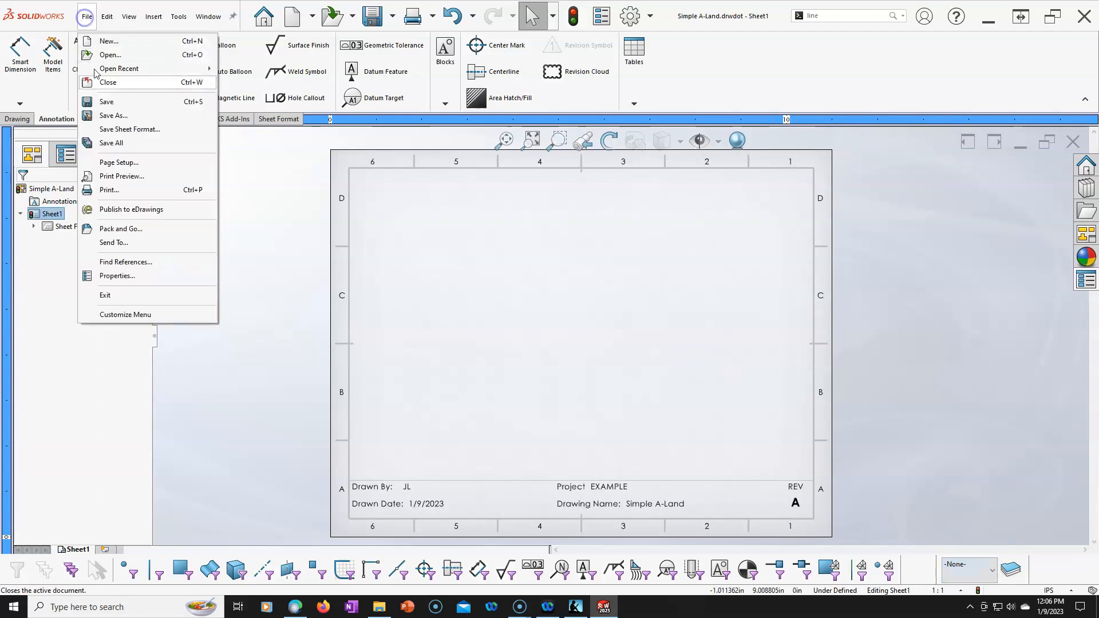
pyautogui.click(105, 110)
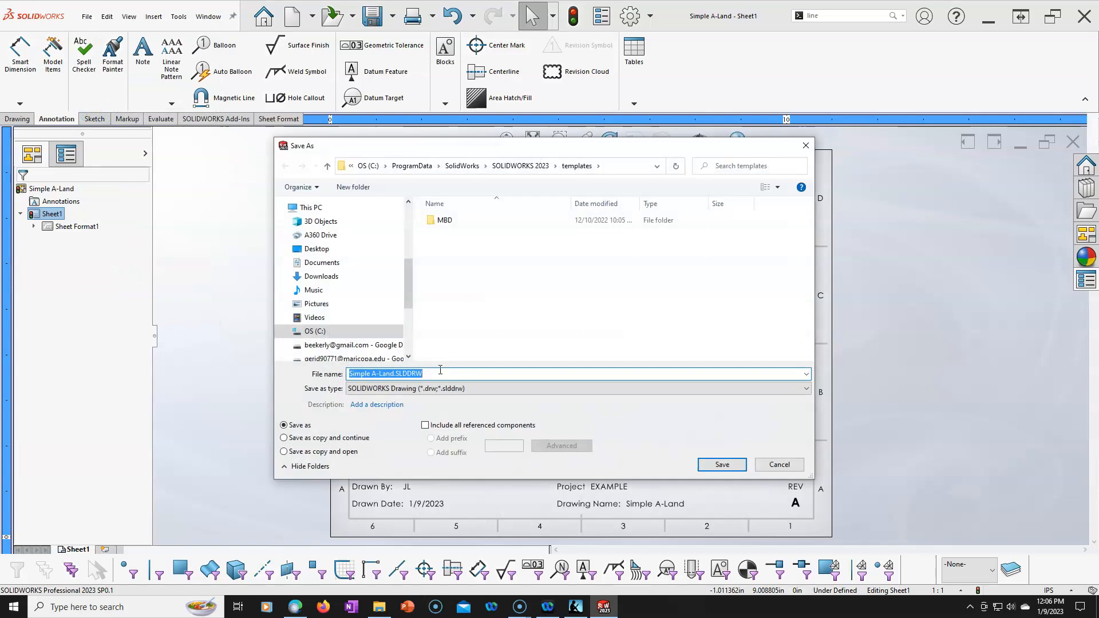
pyautogui.click(438, 388)
pyautogui.click(423, 434)
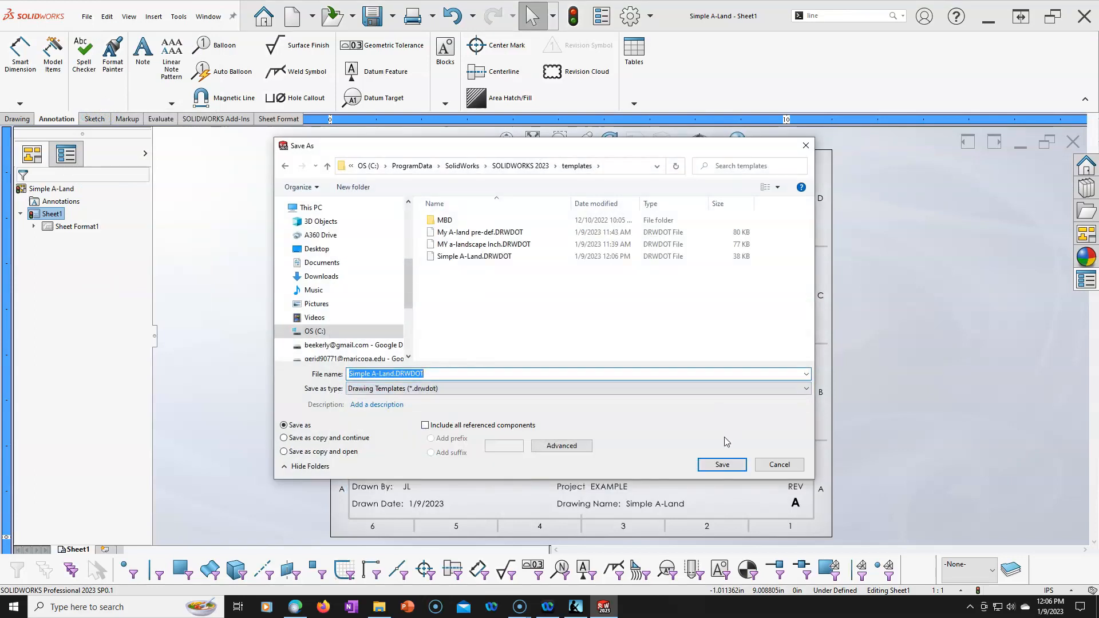
pyautogui.click(722, 465)
pyautogui.click(577, 302)
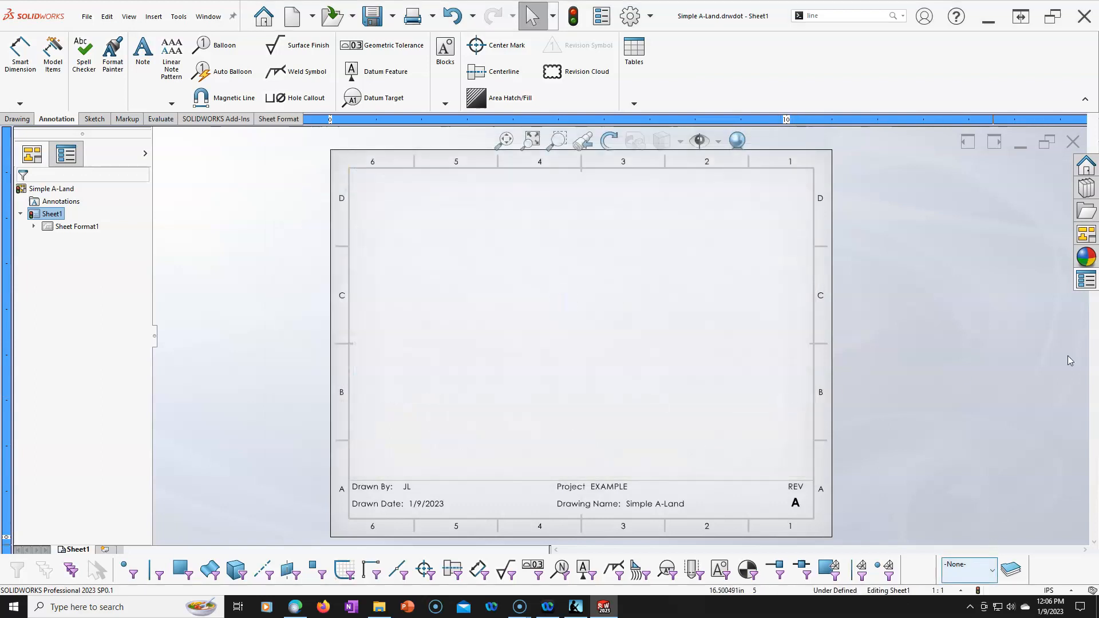
# - Close the template, test it by creating a new drawing from Simple A-Land without inserting a model view, and close the test drawing
pyautogui.click(1073, 141)
pyautogui.hotkey('ctrl', 'n')
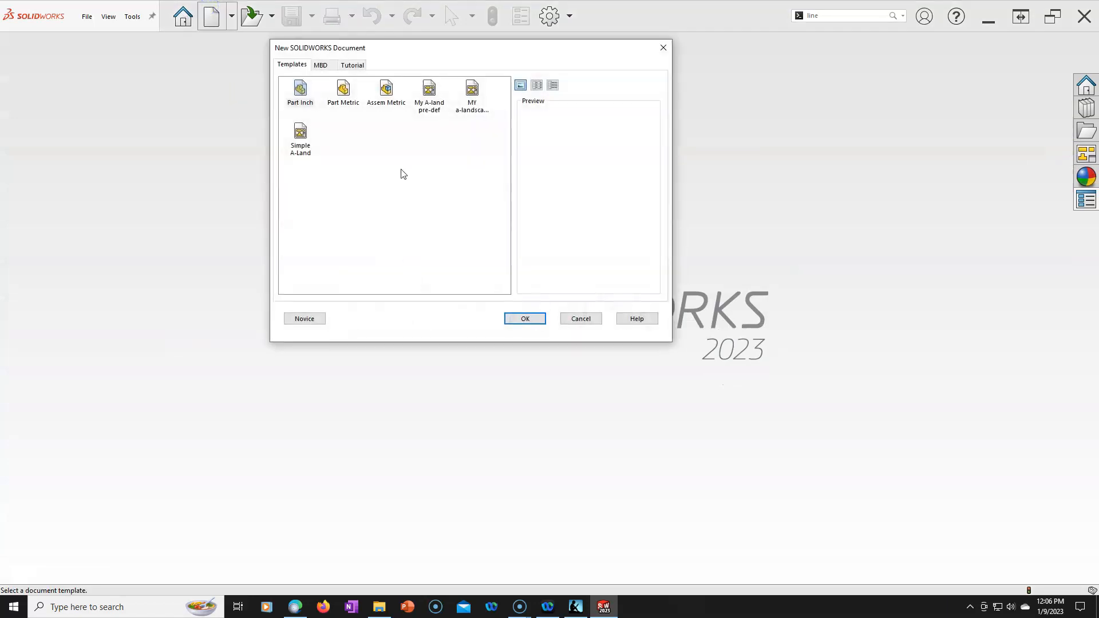
pyautogui.doubleClick(300, 133)
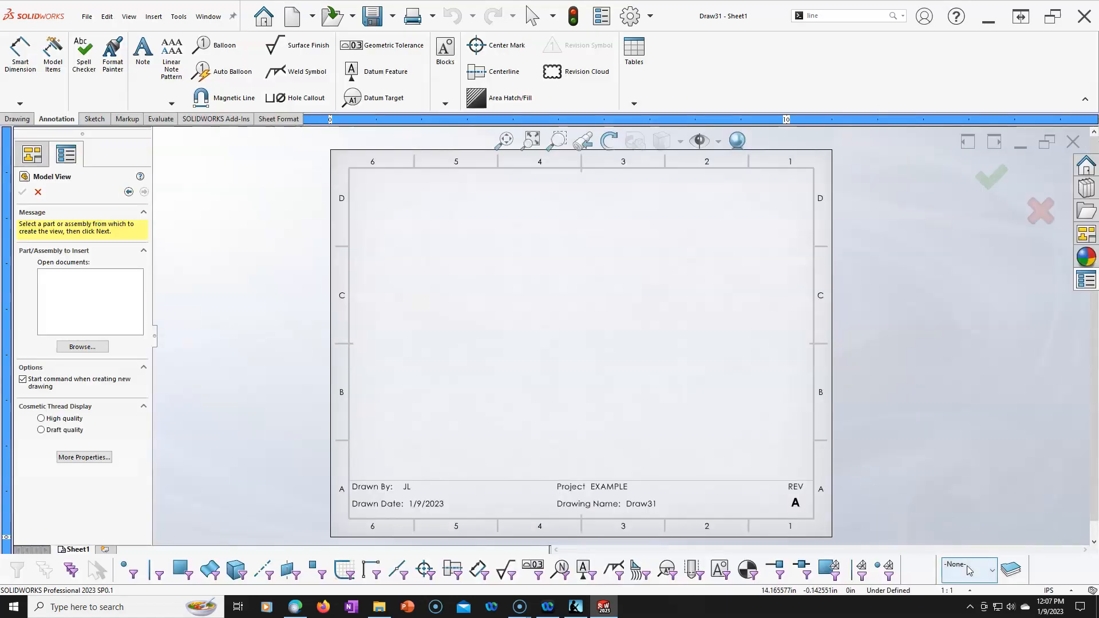
pyautogui.click(36, 192)
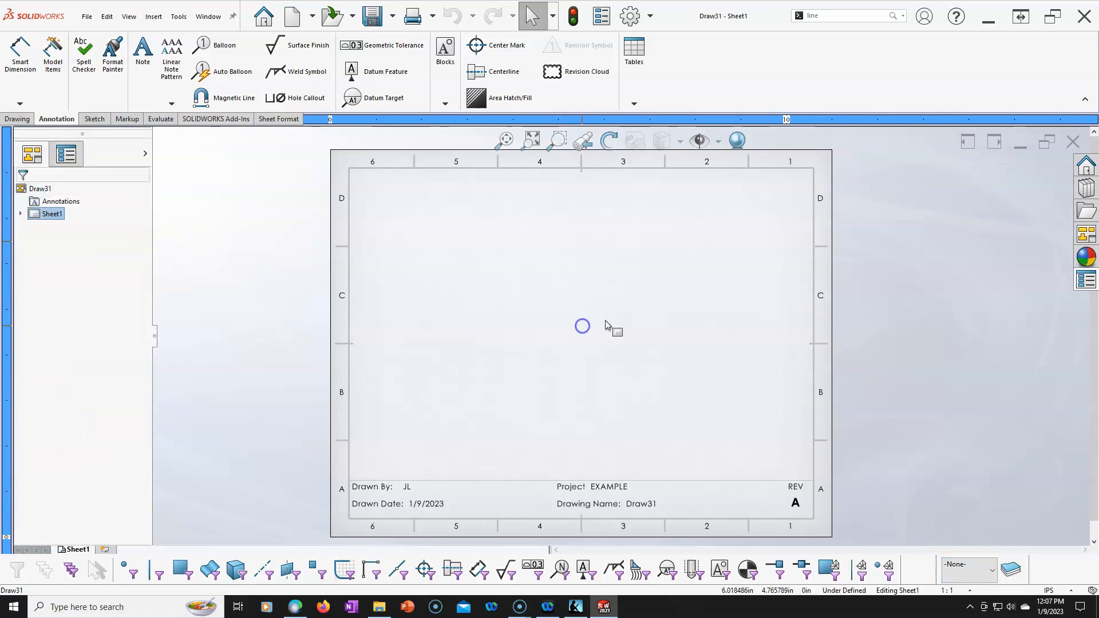
pyautogui.click(1072, 141)
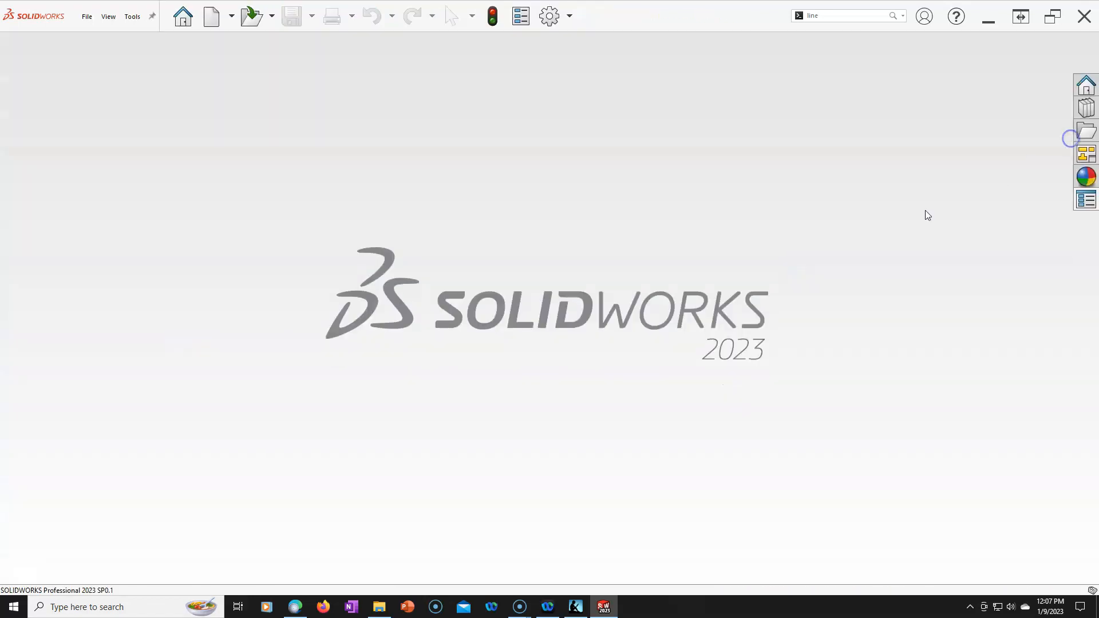
pyautogui.click(247, 19)
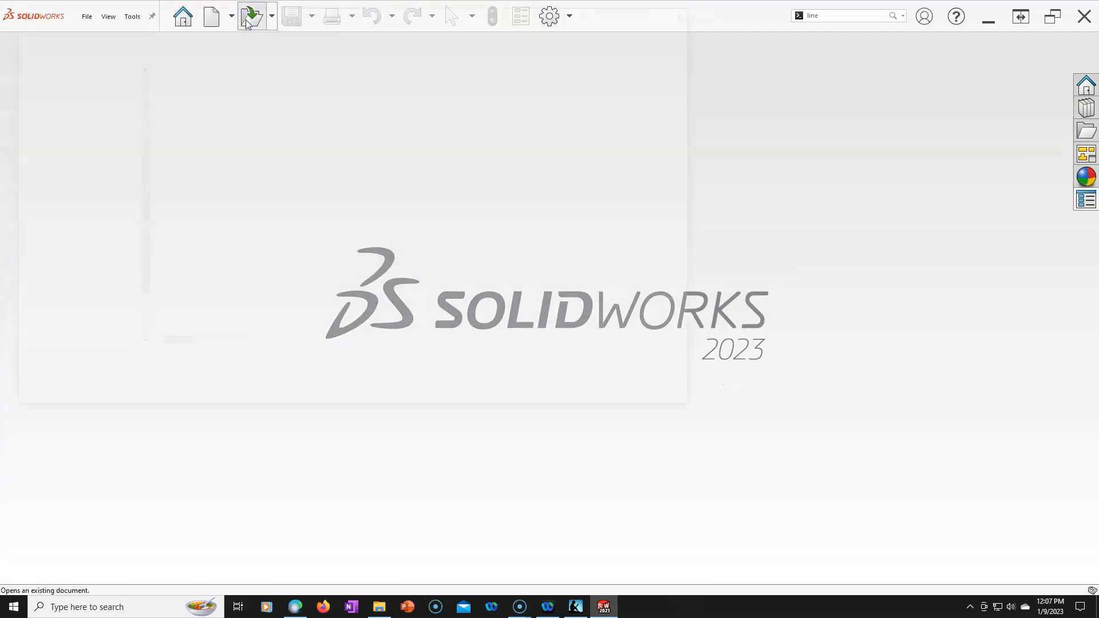
pyautogui.click(668, 398)
# - Create a new drawing from the Tutorial drawing template, using the Simple A-Land format as its standard sheet size
pyautogui.hotkey('ctrl', 'n')
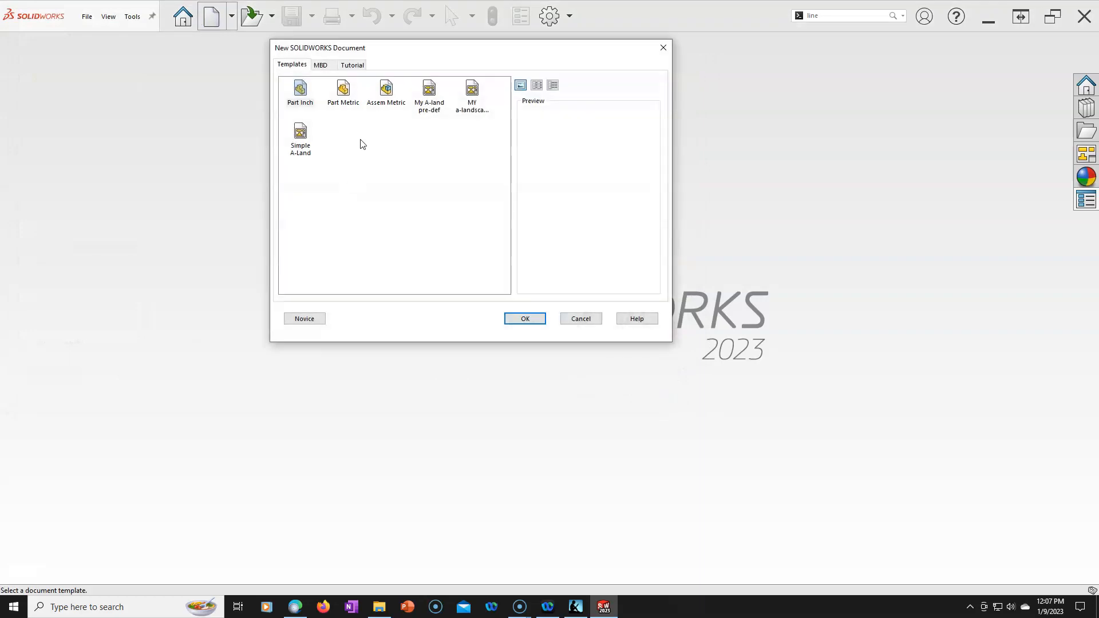
pyautogui.click(353, 65)
pyautogui.doubleClick(385, 91)
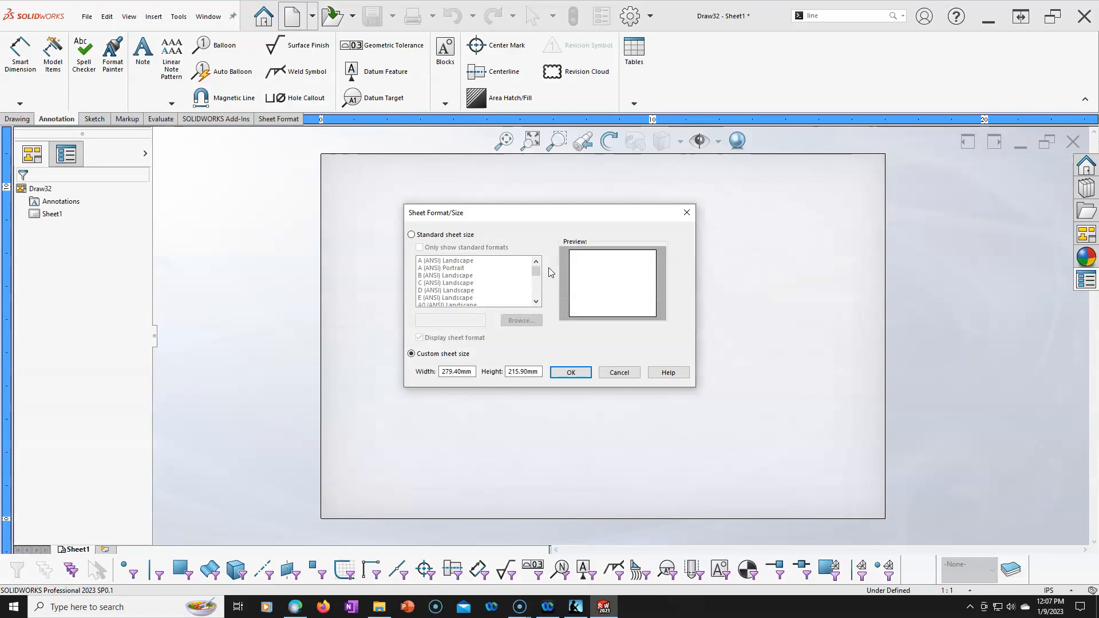
pyautogui.click(452, 235)
pyautogui.moveTo(536, 270); pyautogui.dragTo(535, 299)
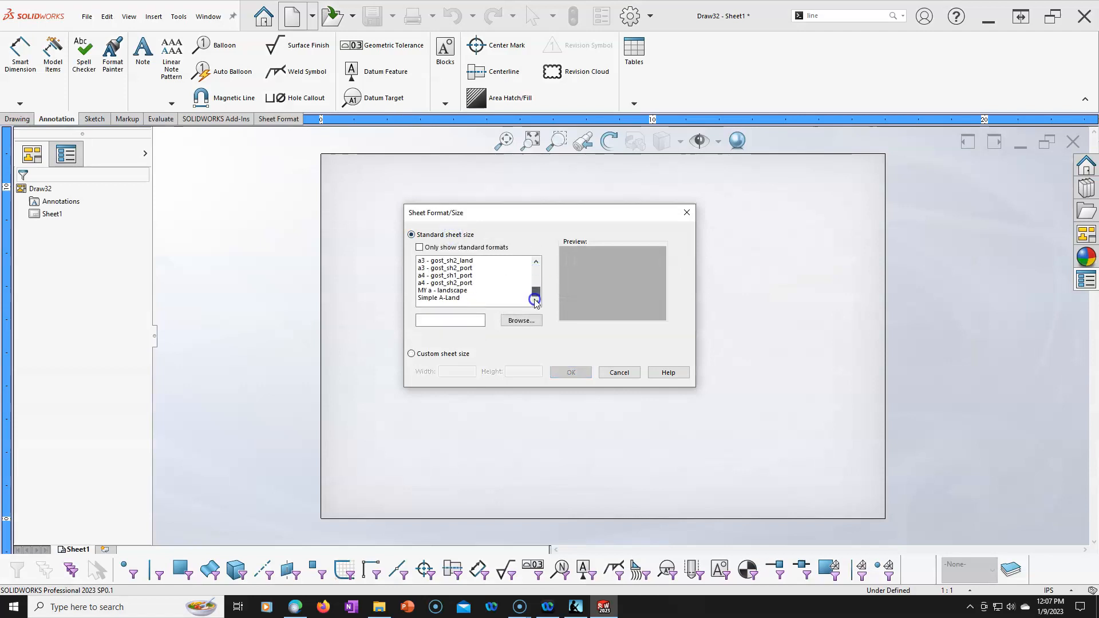
pyautogui.click(438, 297)
pyautogui.click(578, 369)
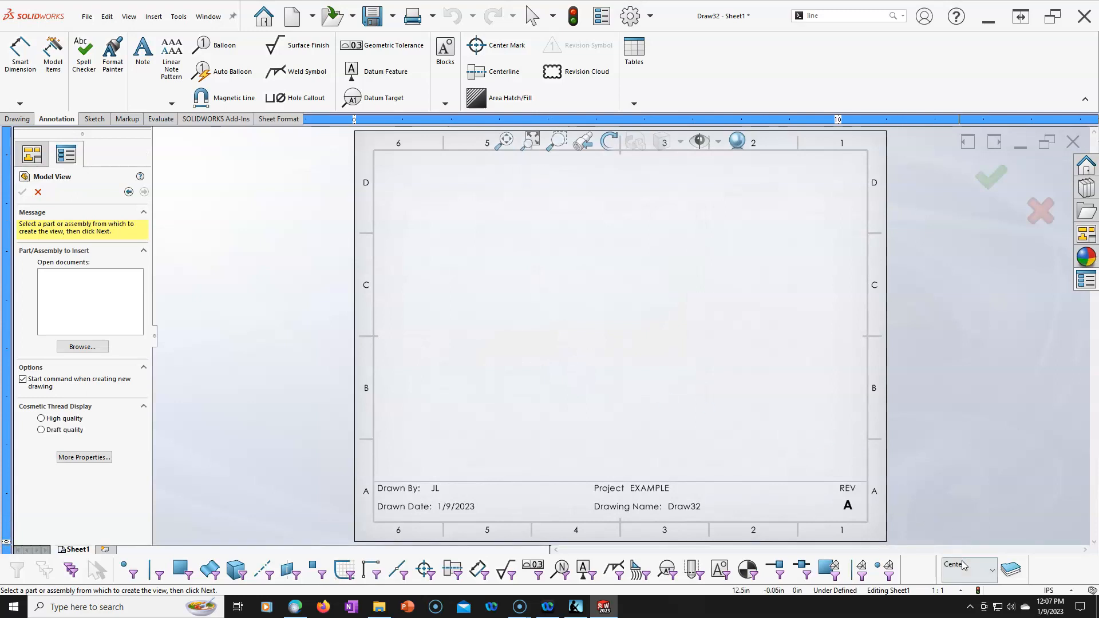
# - Set the new drawing's current layer to None and cancel the Model View command
pyautogui.click(983, 575)
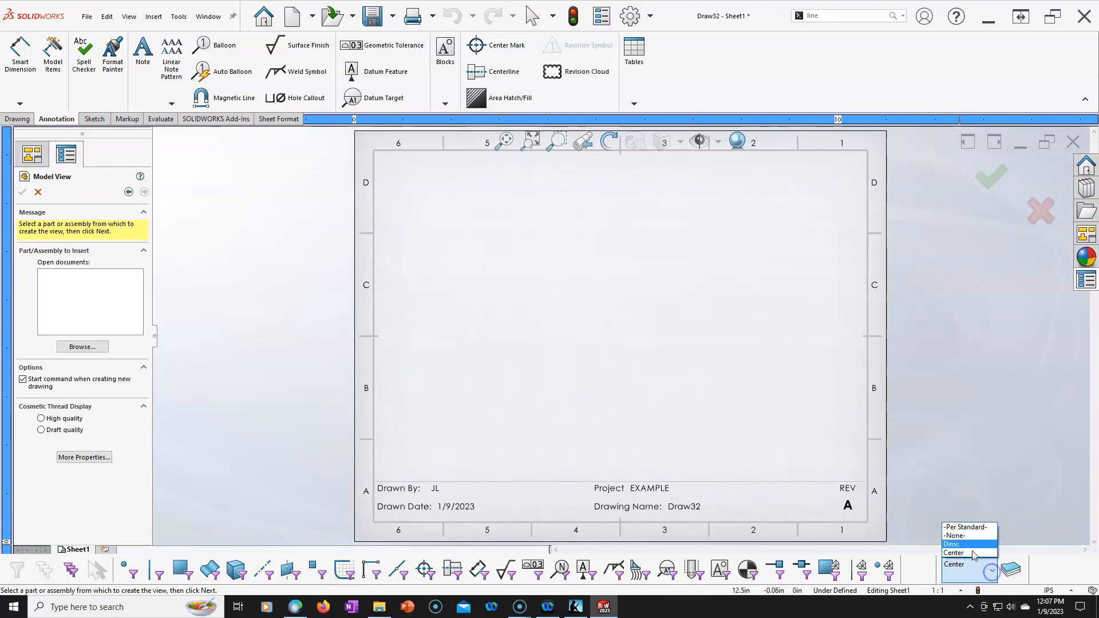
pyautogui.click(967, 541)
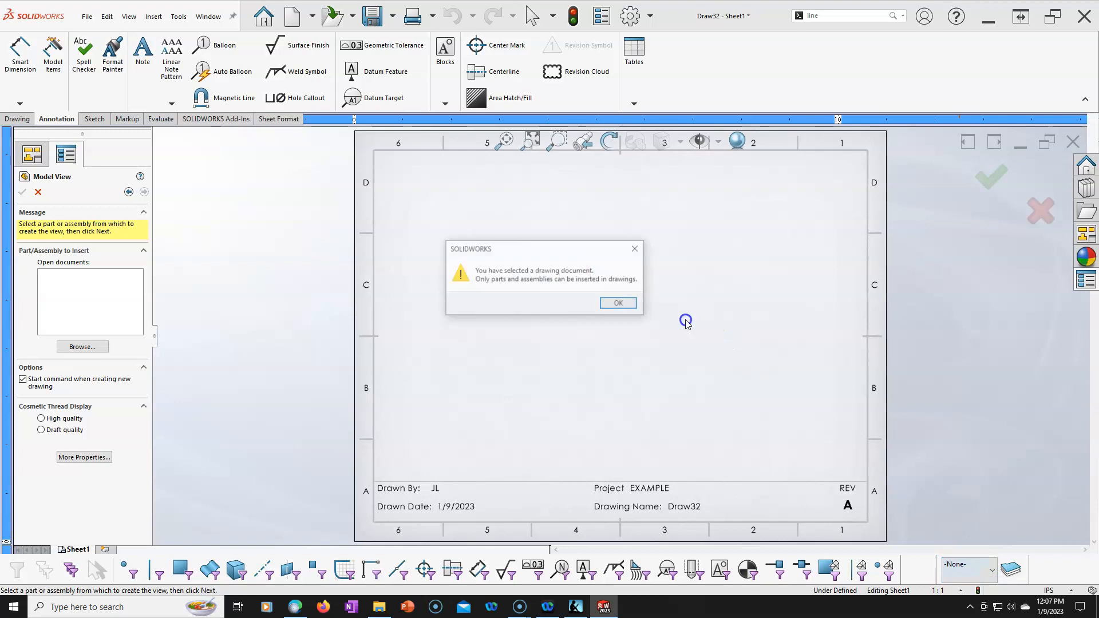
pyautogui.click(615, 303)
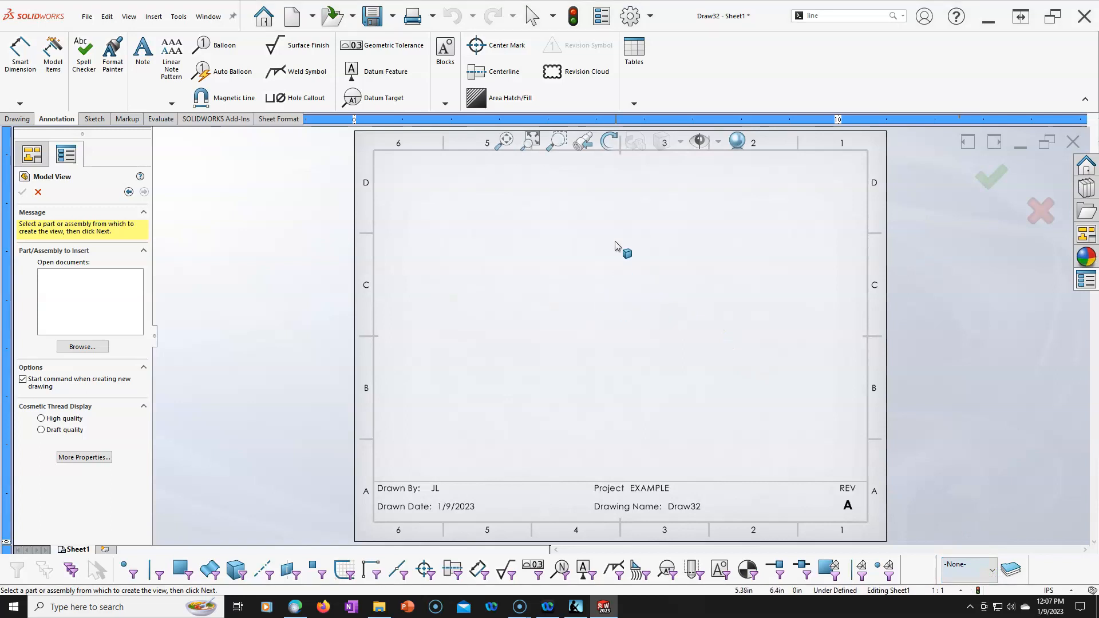
pyautogui.click(629, 17)
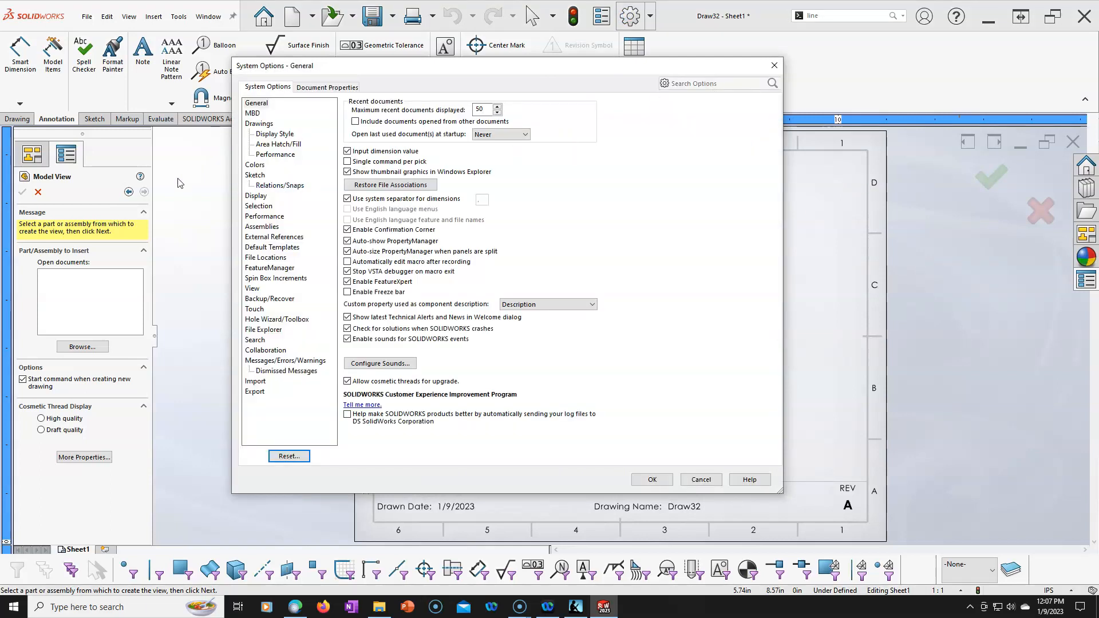
pyautogui.click(39, 191)
pyautogui.click(694, 481)
pyautogui.click(39, 193)
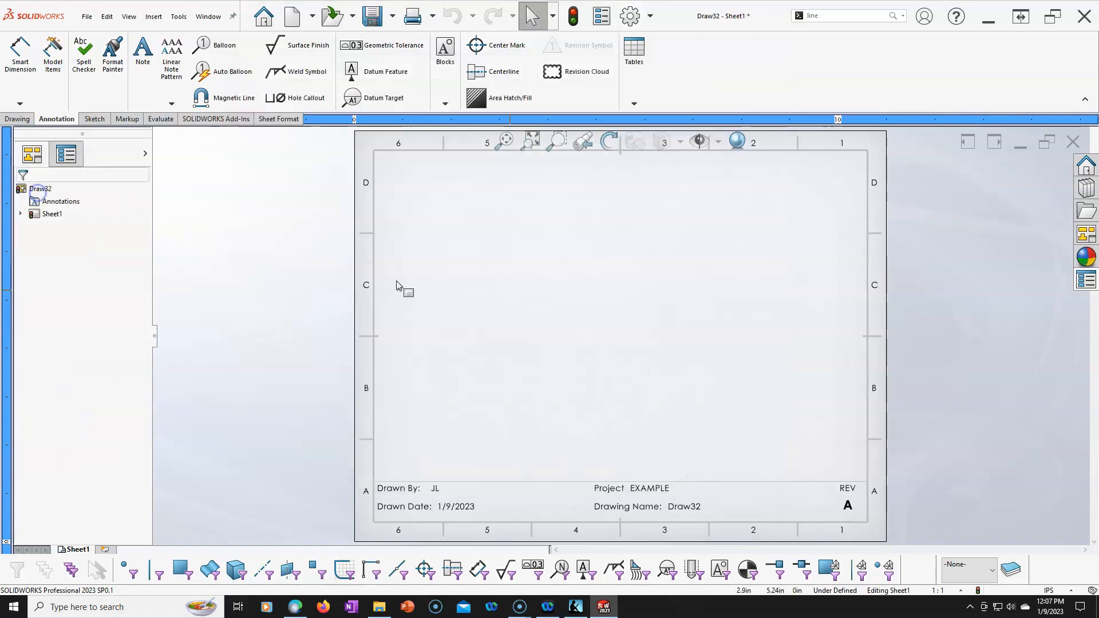
# - In the document properties for drawing sheets, assign Simple A-Land.slddrt as the different sheet format used for new sheets
pyautogui.click(627, 9)
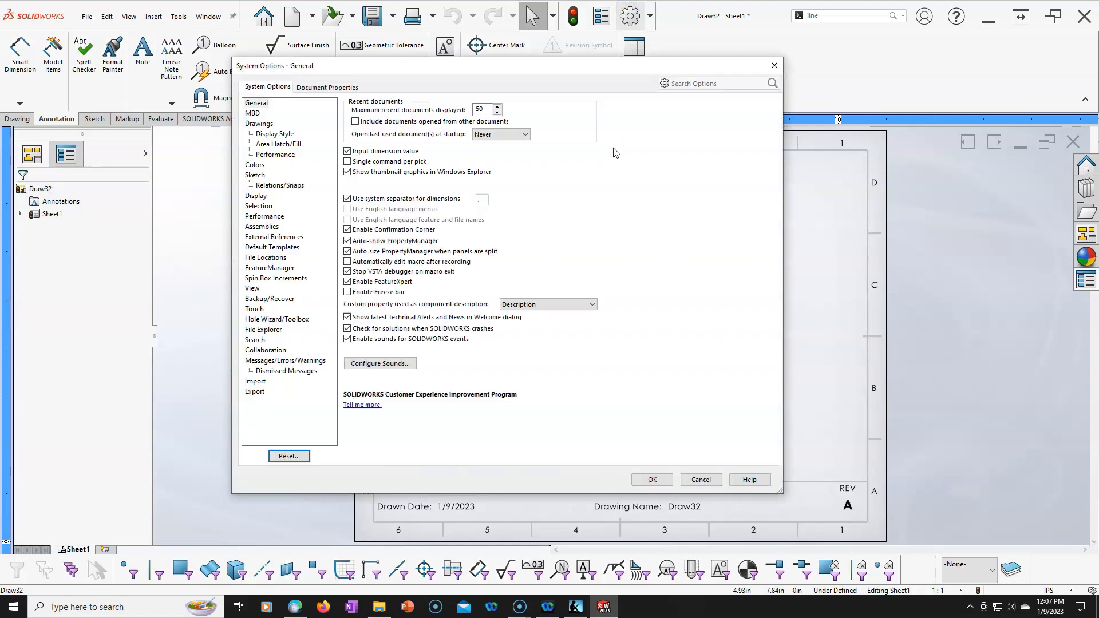
pyautogui.click(339, 87)
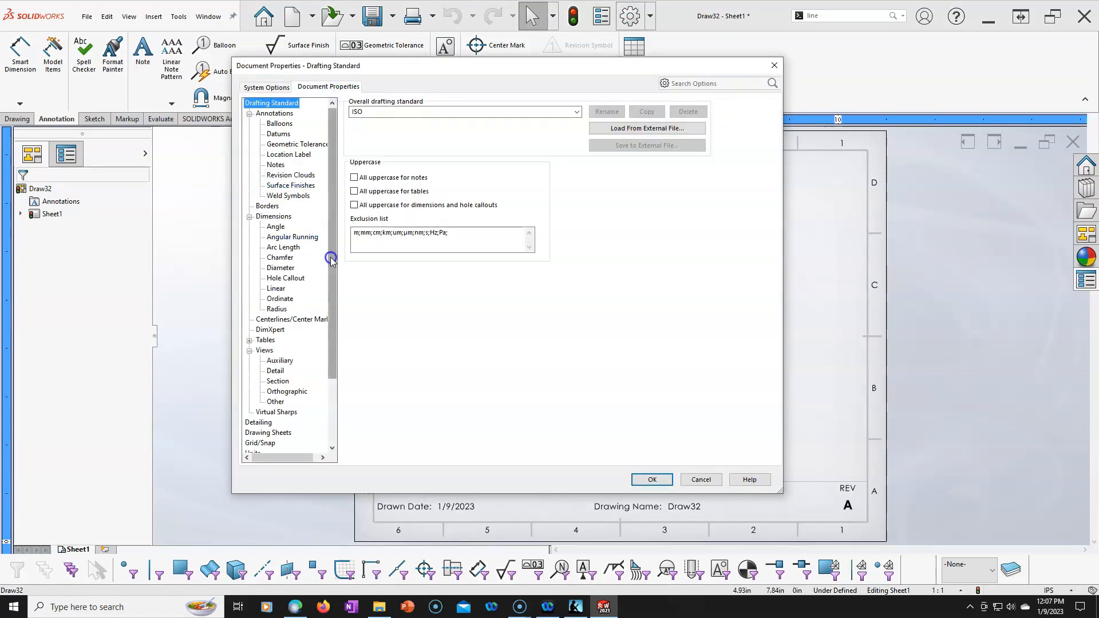
pyautogui.scroll(-3, 324, 261)
pyautogui.click(266, 350)
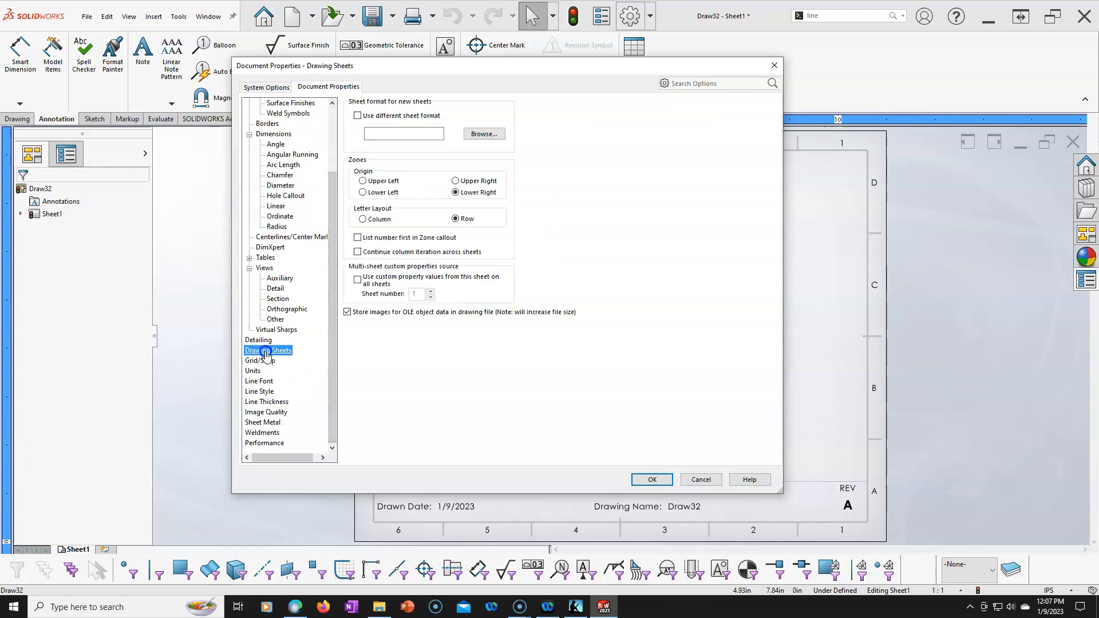
pyautogui.click(357, 116)
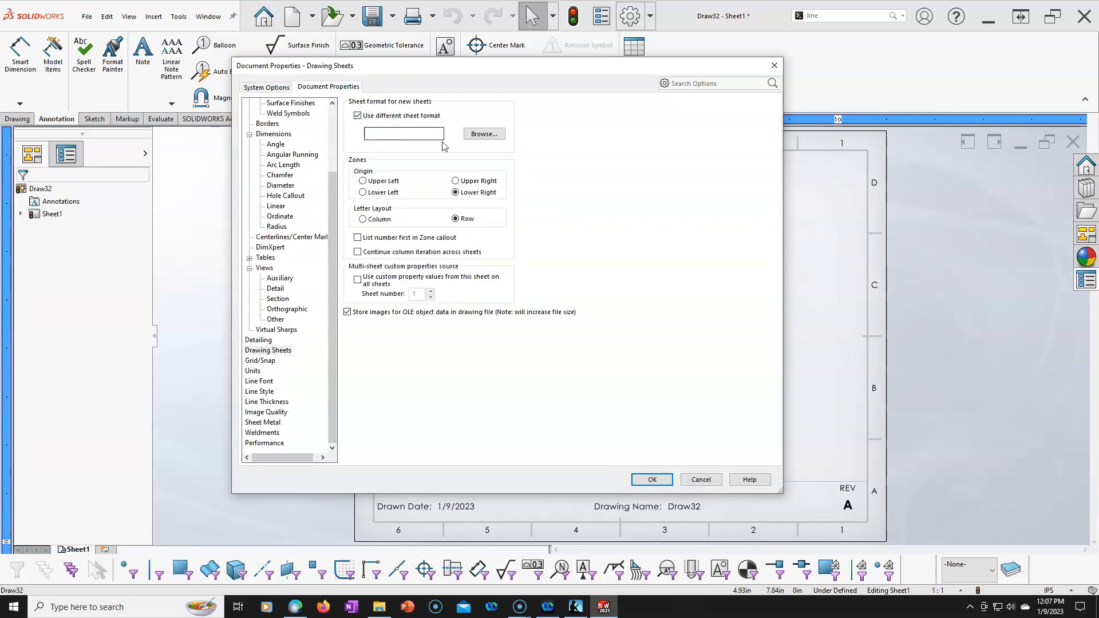
pyautogui.click(481, 135)
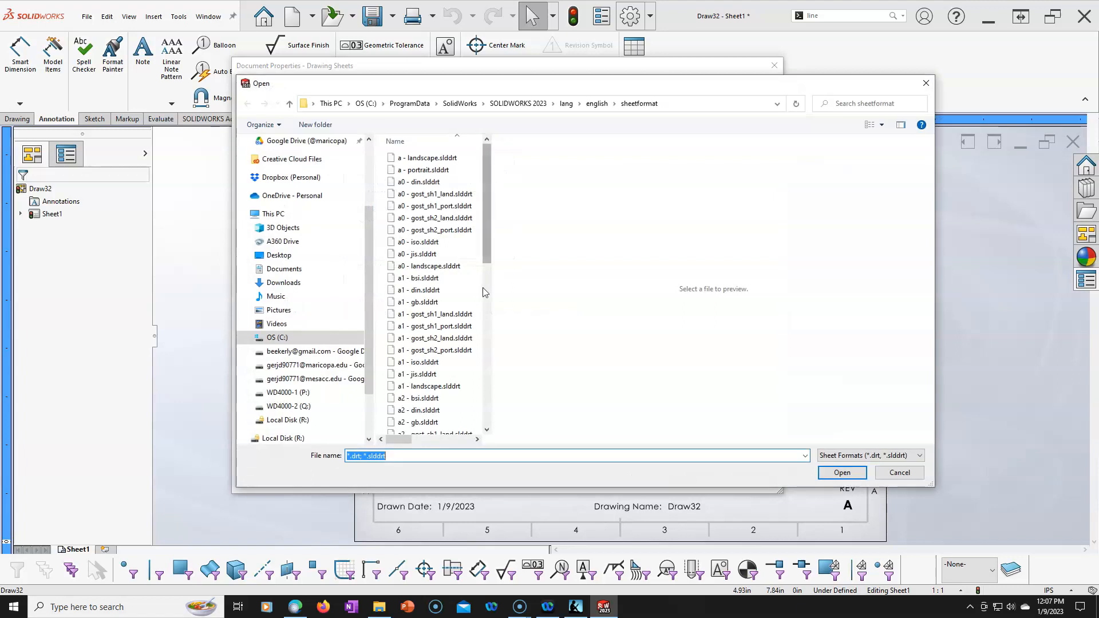
pyautogui.moveTo(490, 251); pyautogui.dragTo(491, 452)
pyautogui.click(441, 429)
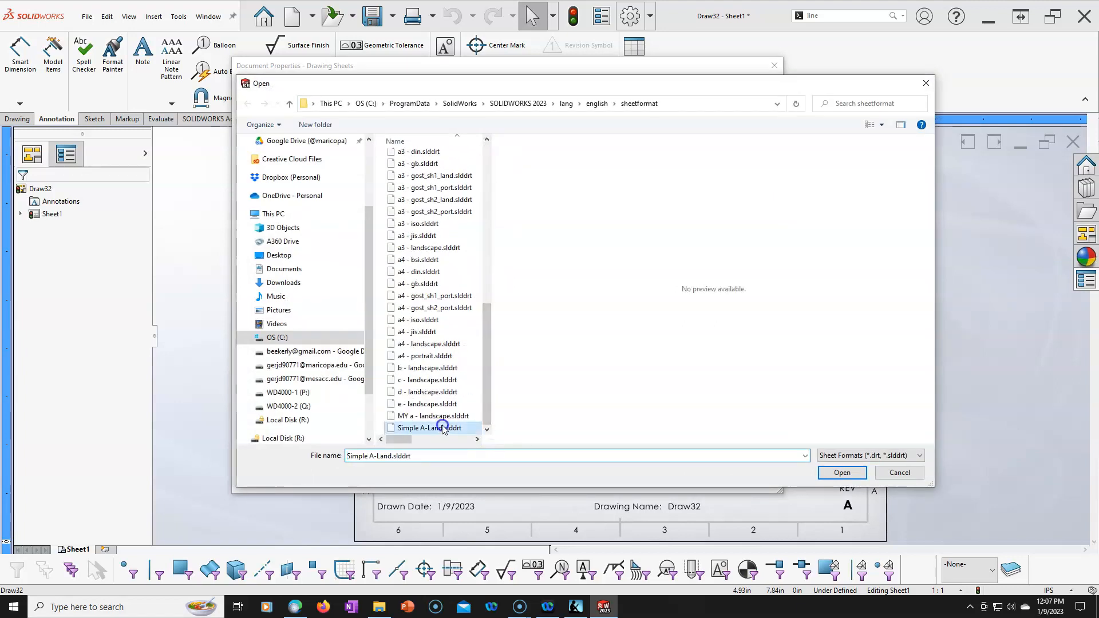
pyautogui.click(841, 473)
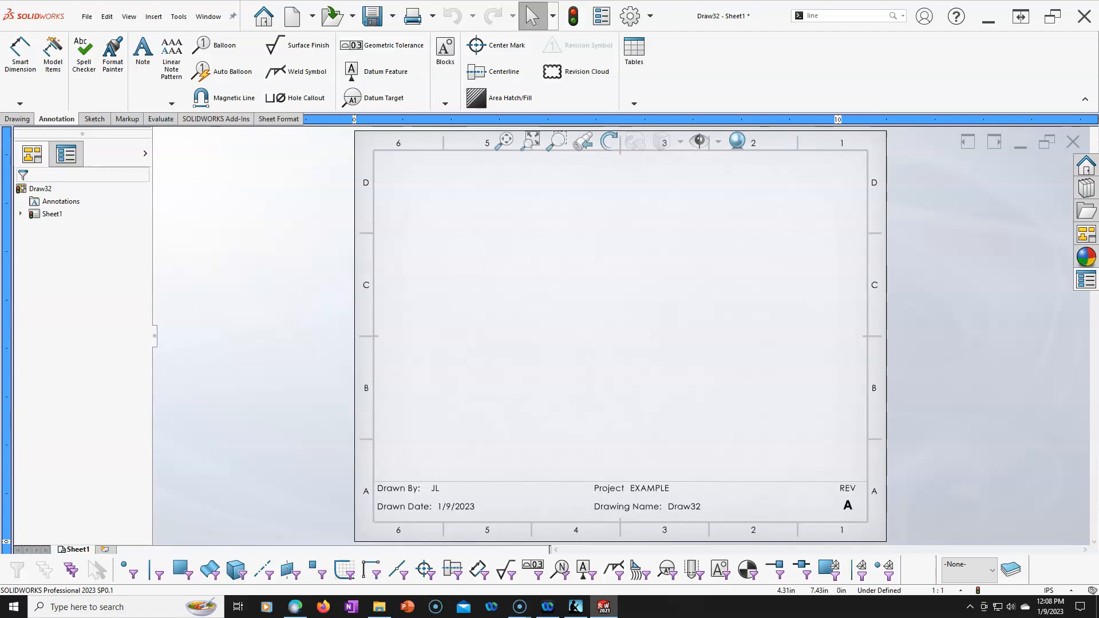
# - Save the sheet format over the existing Simple A-Land.slddrt file
pyautogui.click(86, 17)
pyautogui.click(140, 139)
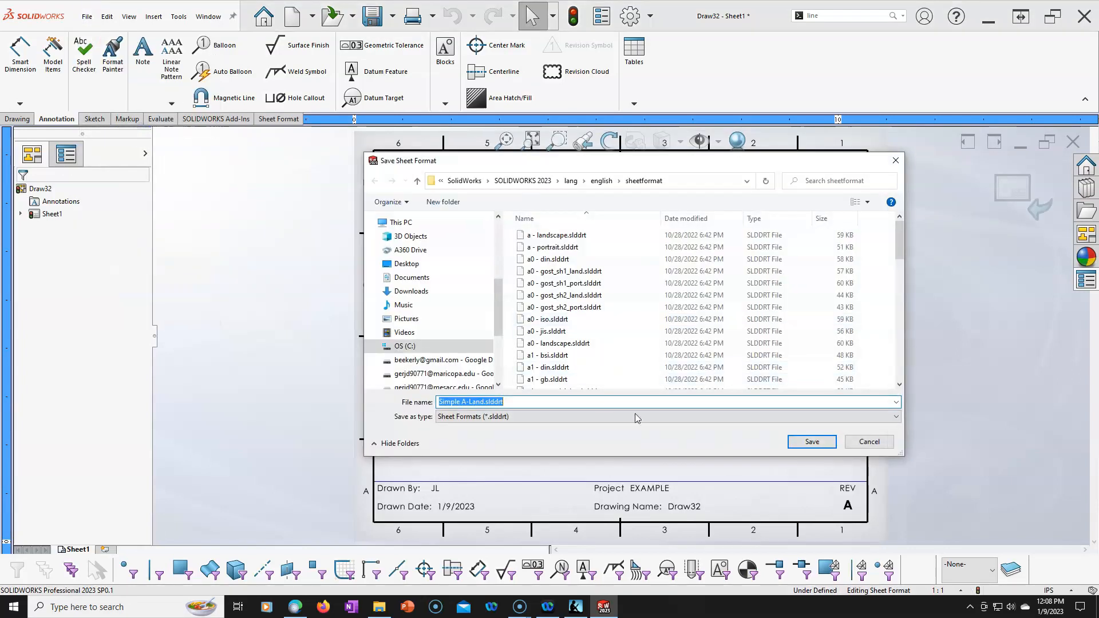
pyautogui.click(813, 442)
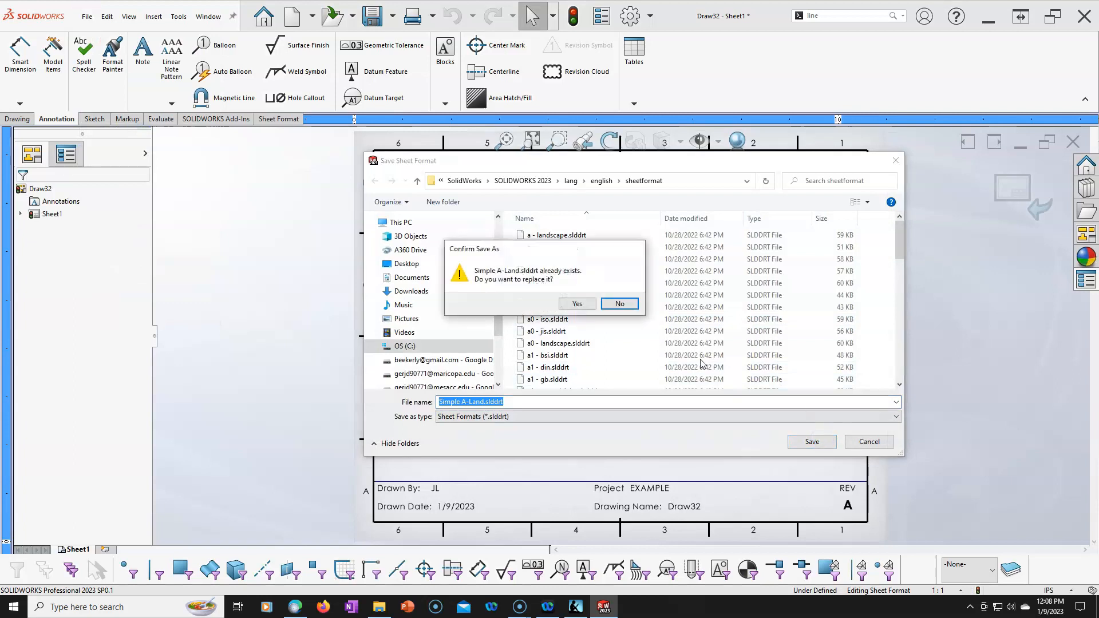
pyautogui.click(591, 306)
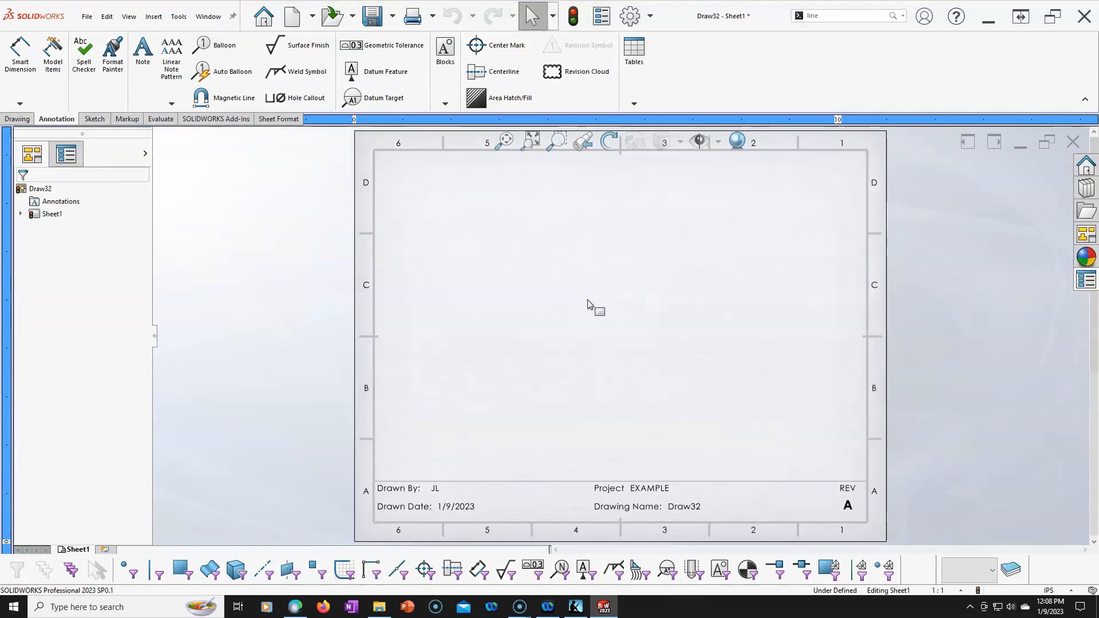
# - Save the new drawing as a drawing template, replacing Simple A-Land.DRWDOT, and close it
pyautogui.click(86, 18)
pyautogui.click(123, 118)
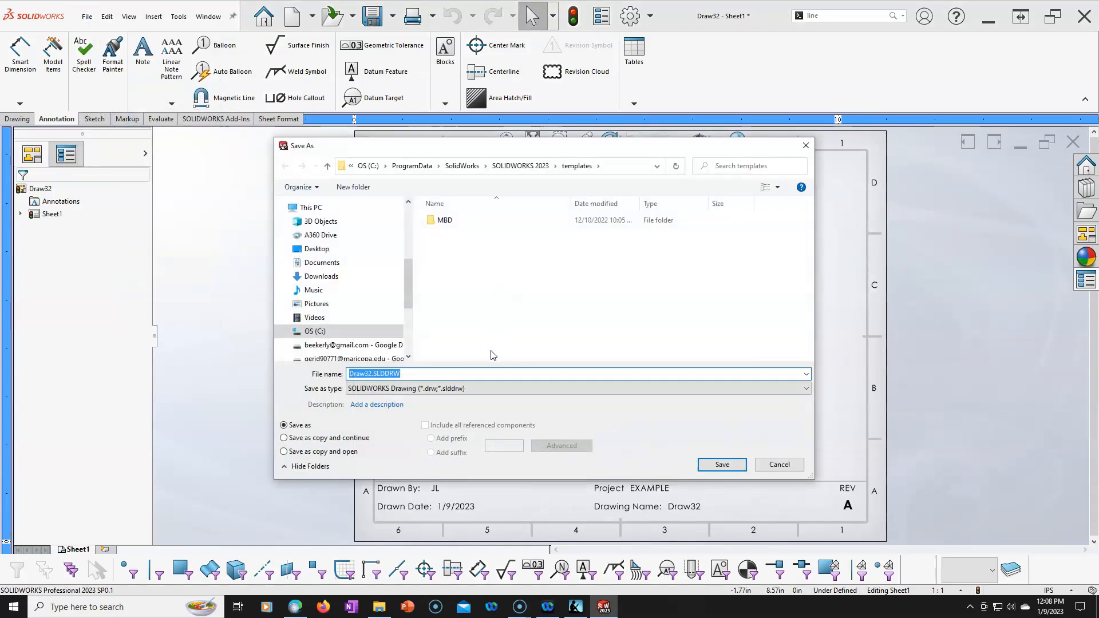
pyautogui.click(486, 389)
pyautogui.click(439, 435)
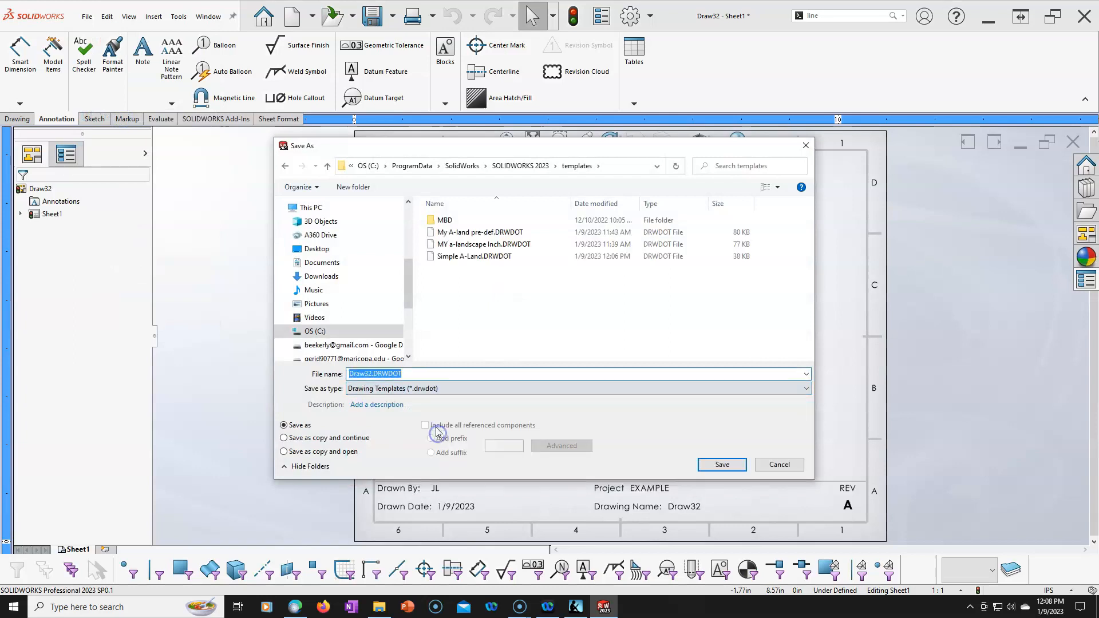
pyautogui.click(463, 257)
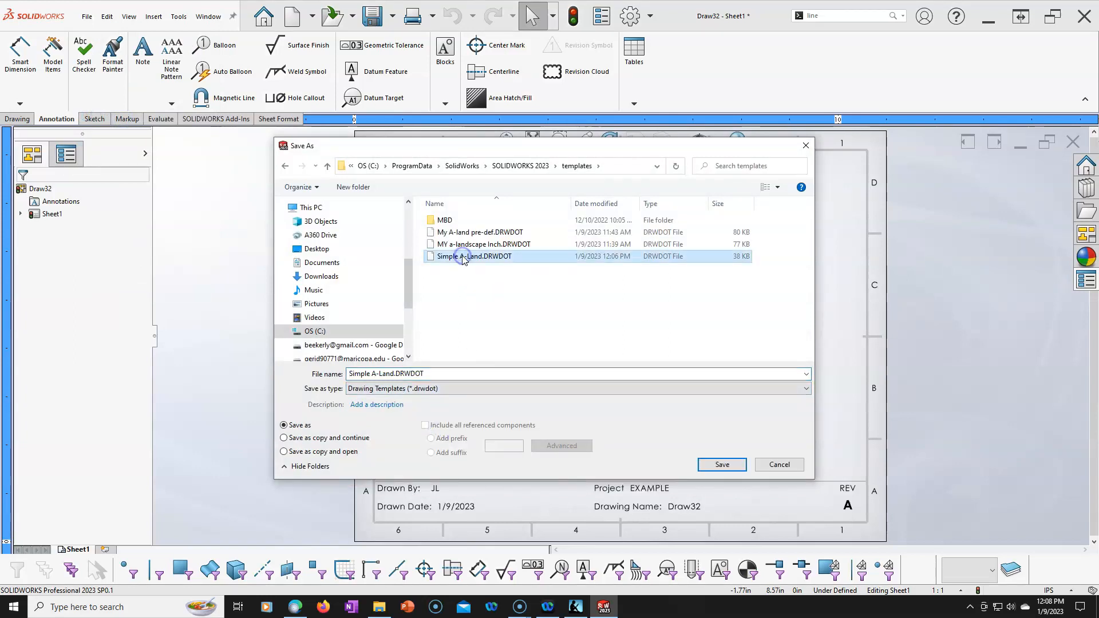
pyautogui.click(724, 463)
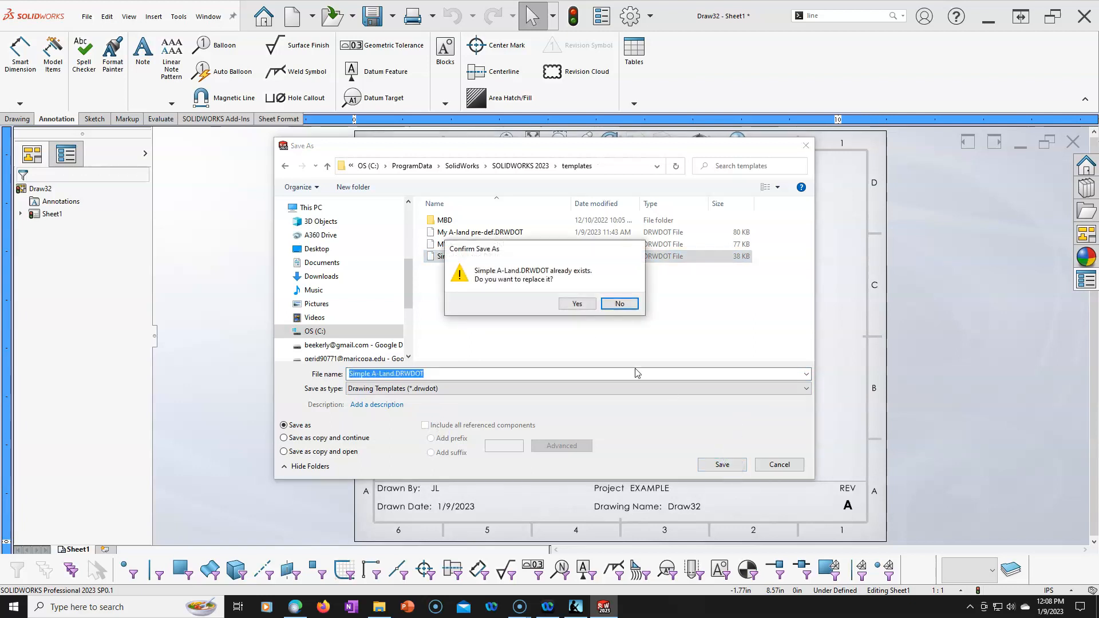
pyautogui.click(575, 309)
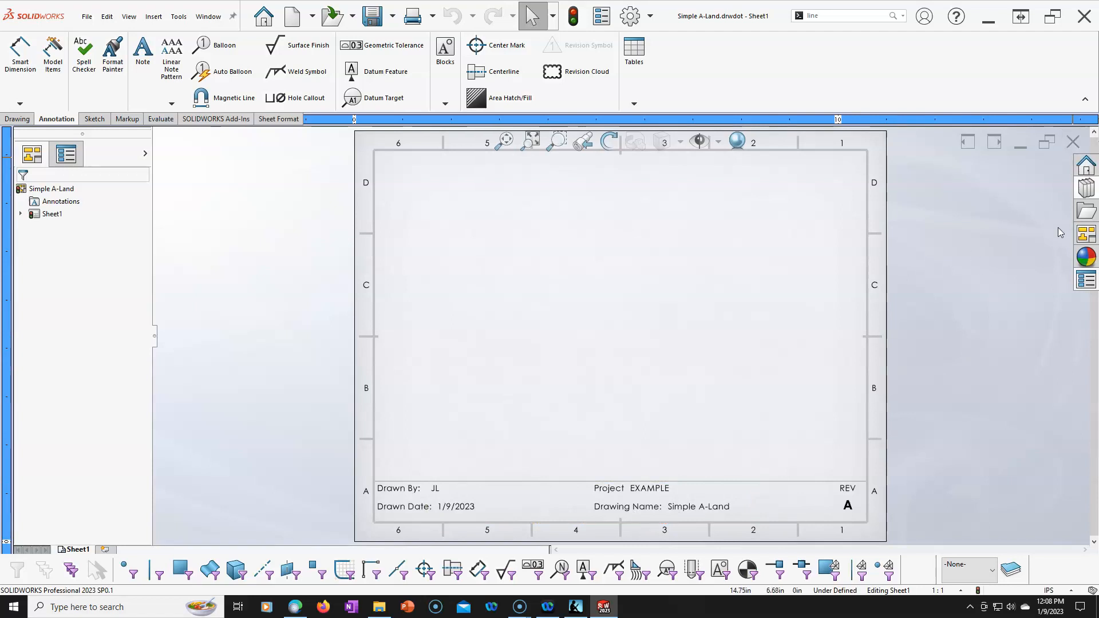
pyautogui.click(1072, 143)
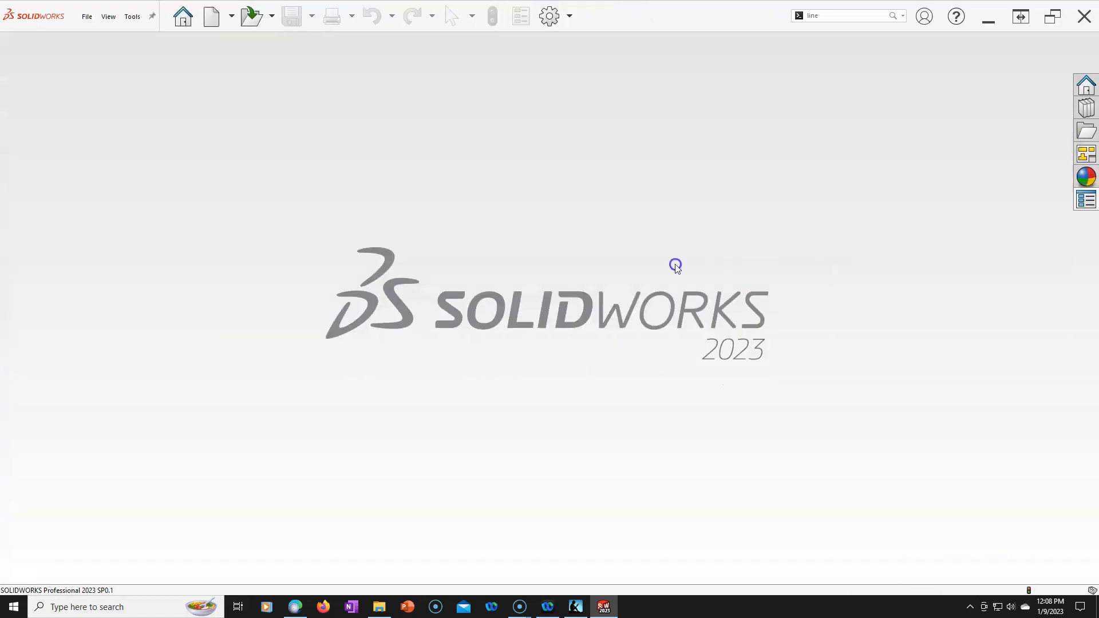
# - Create a new drawing from the Simple A-Land template without inserting a model view, and add a second sheet
pyautogui.click(217, 23)
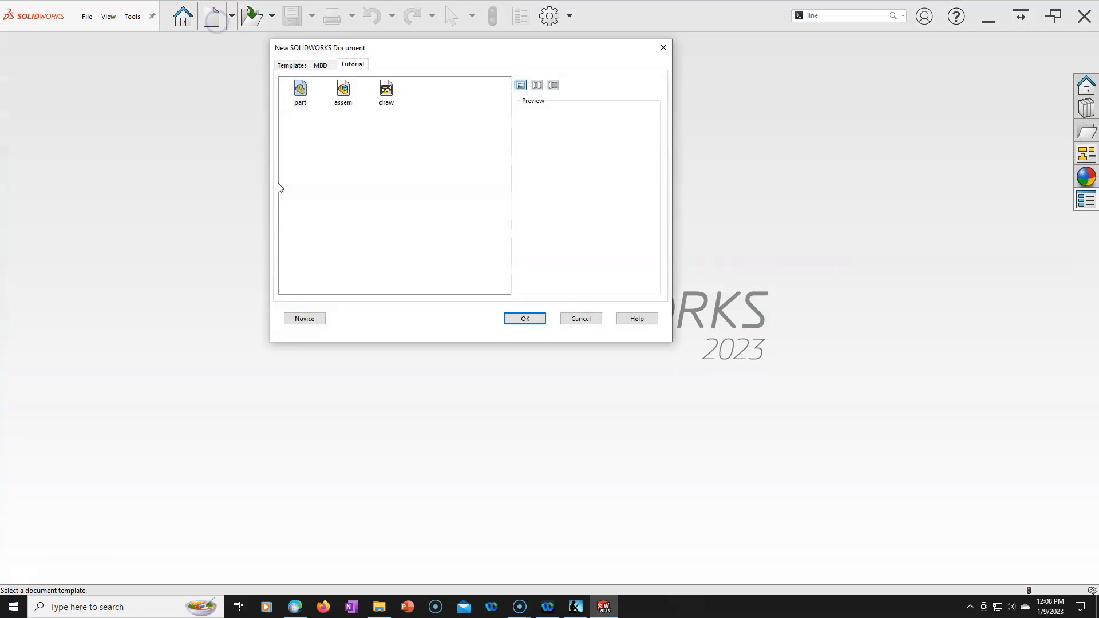
pyautogui.click(290, 67)
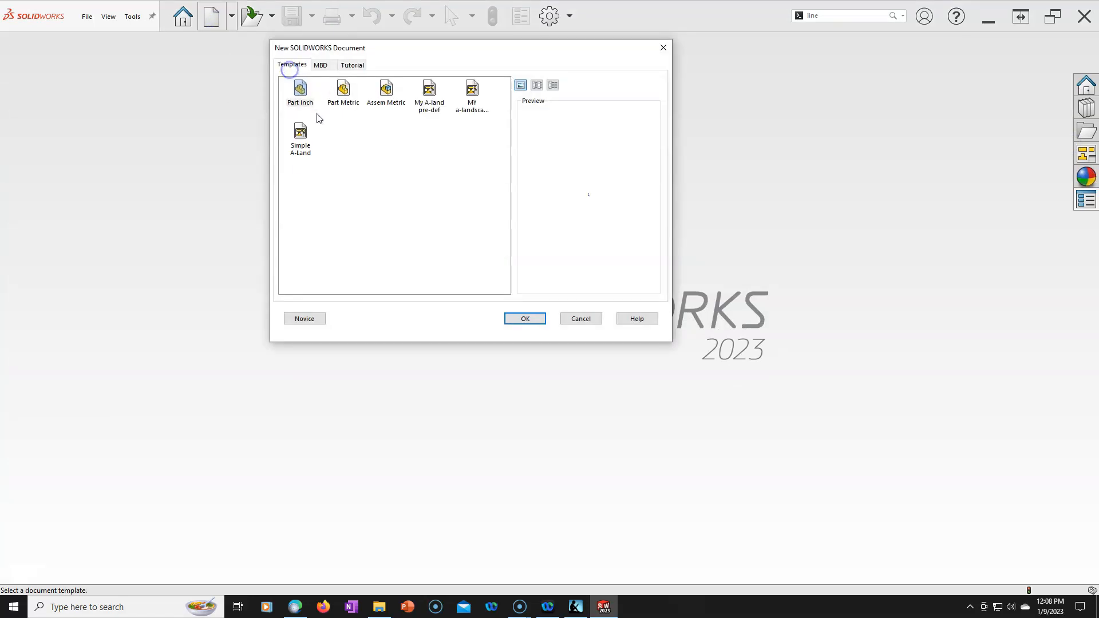
pyautogui.doubleClick(301, 134)
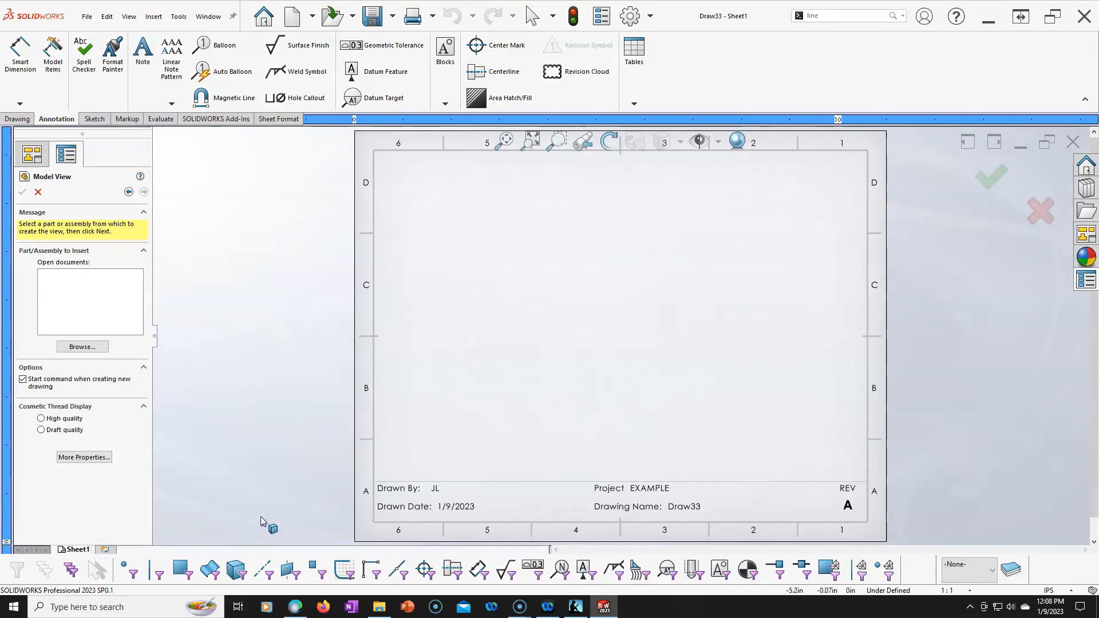
pyautogui.click(38, 191)
pyautogui.click(105, 549)
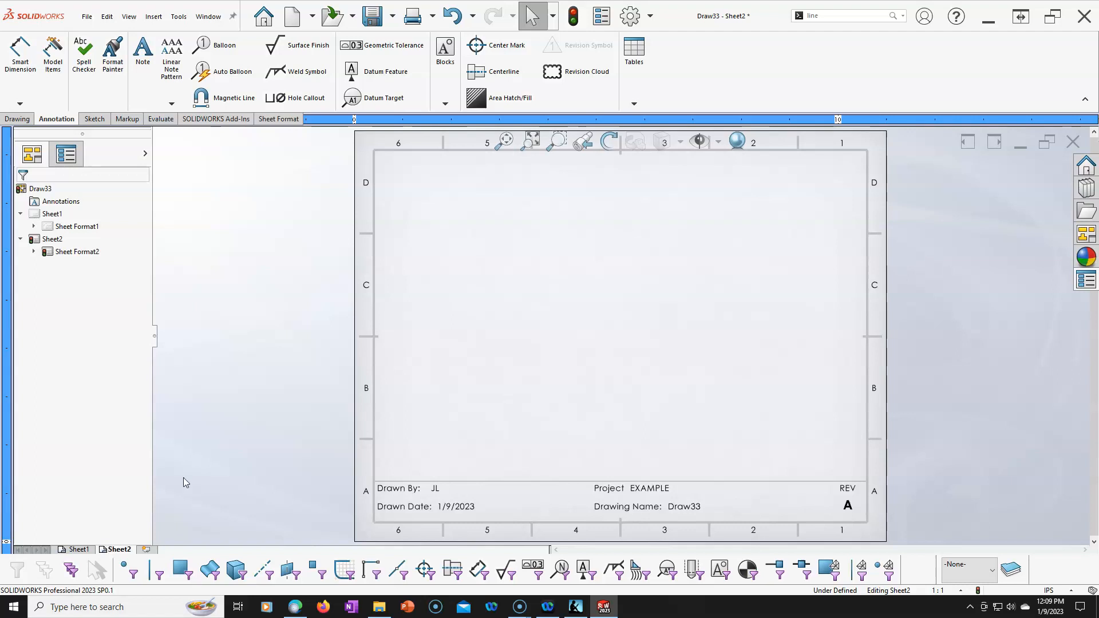
# - Delete Sheet2 from the test drawing and close the drawing without saving
pyautogui.rightClick(53, 239)
pyautogui.click(98, 331)
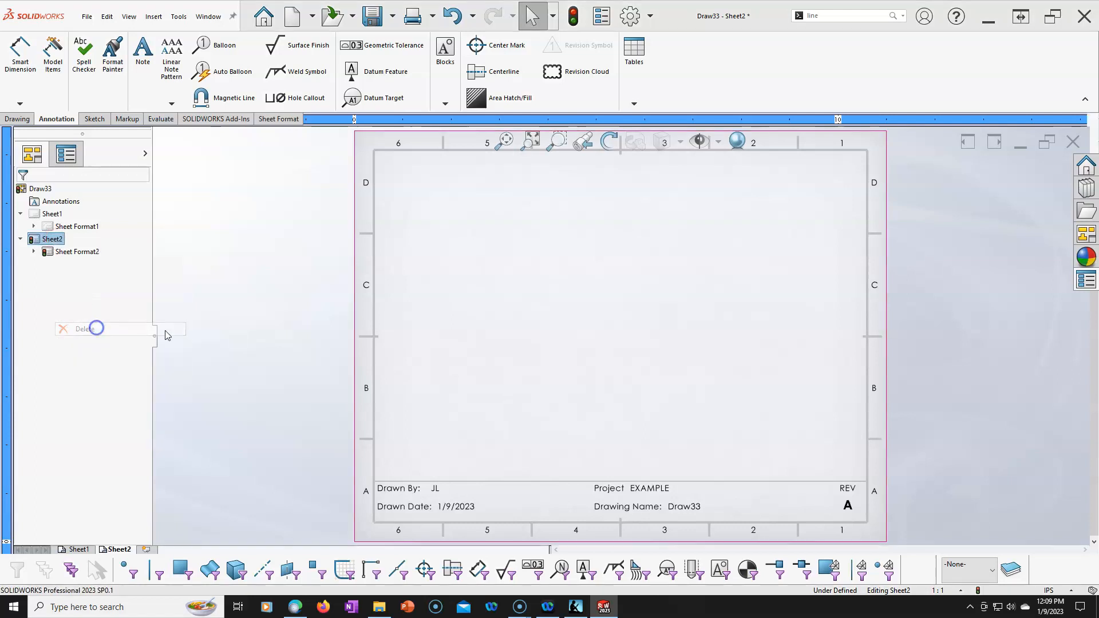
pyautogui.click(623, 277)
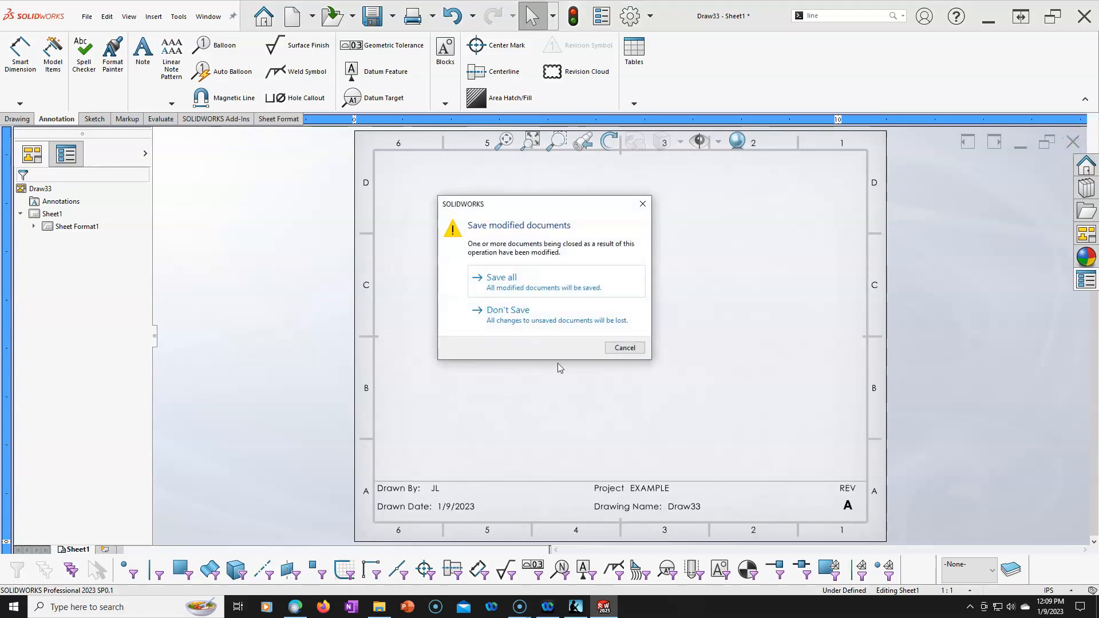
pyautogui.click(539, 311)
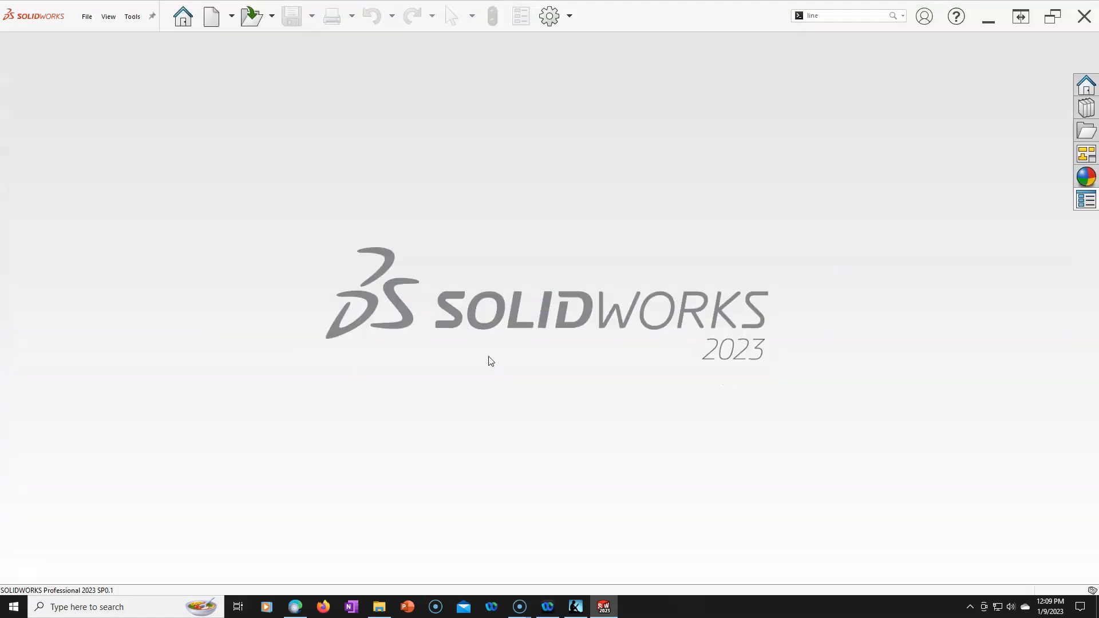